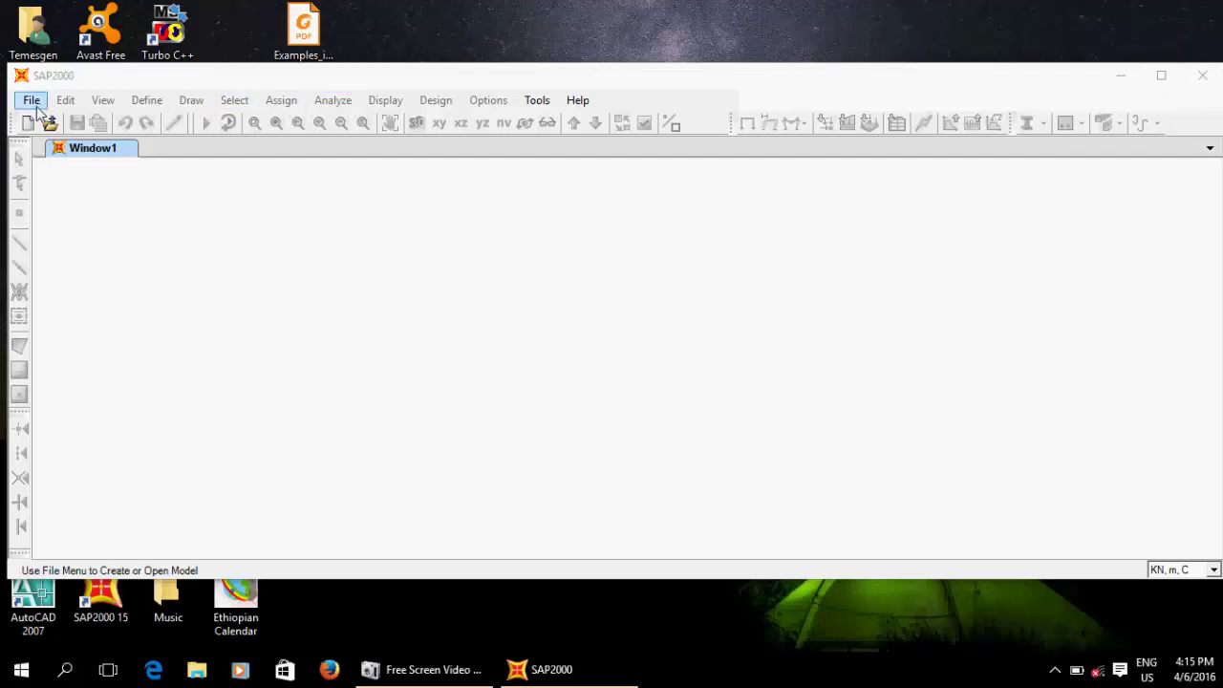
pyautogui.click(35, 103)
pyautogui.click(33, 101)
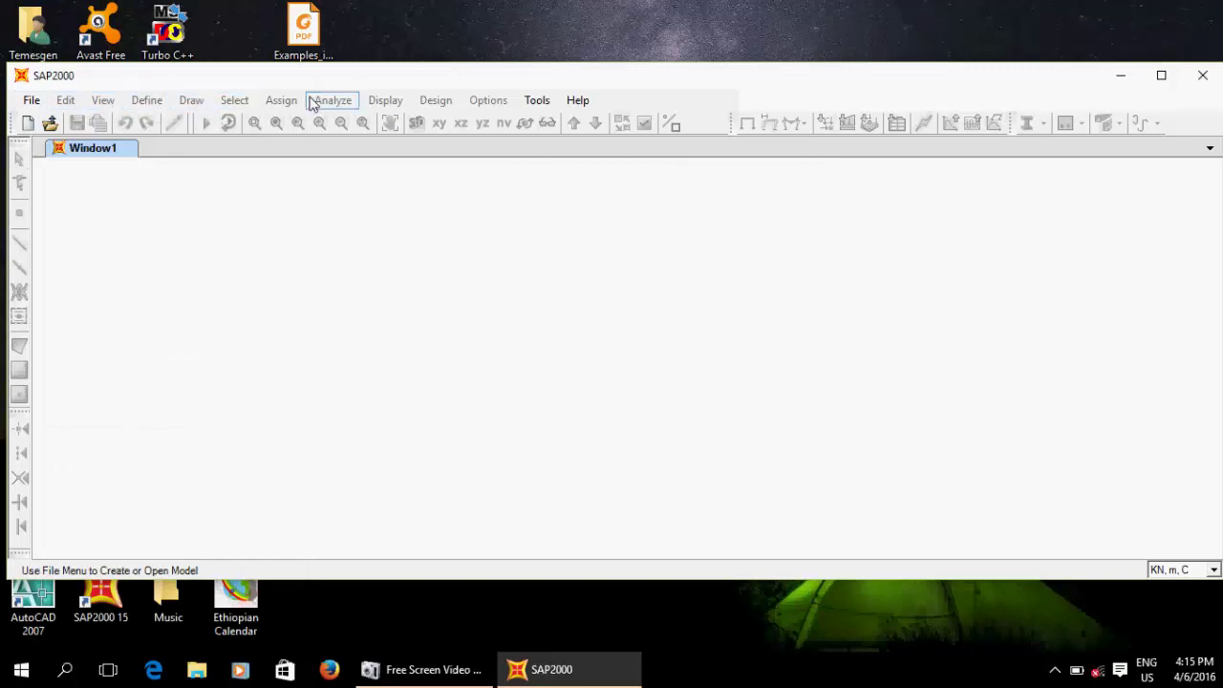
pyautogui.click(577, 100)
pyautogui.click(577, 100)
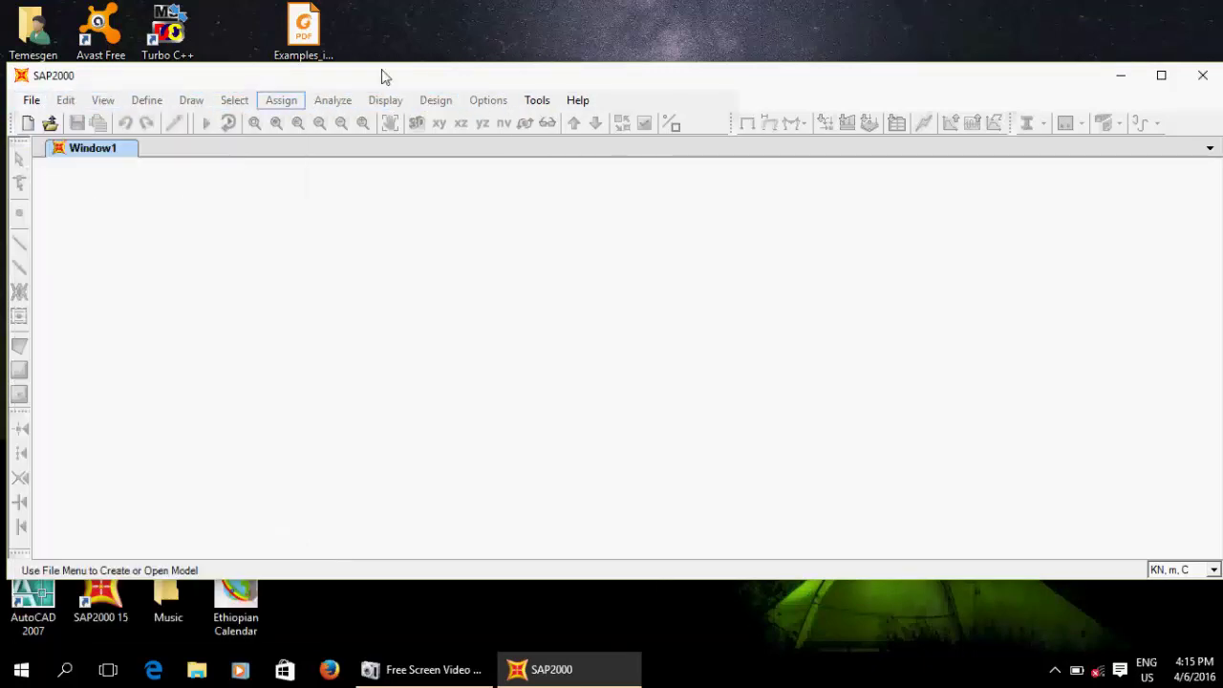
pyautogui.click(31, 101)
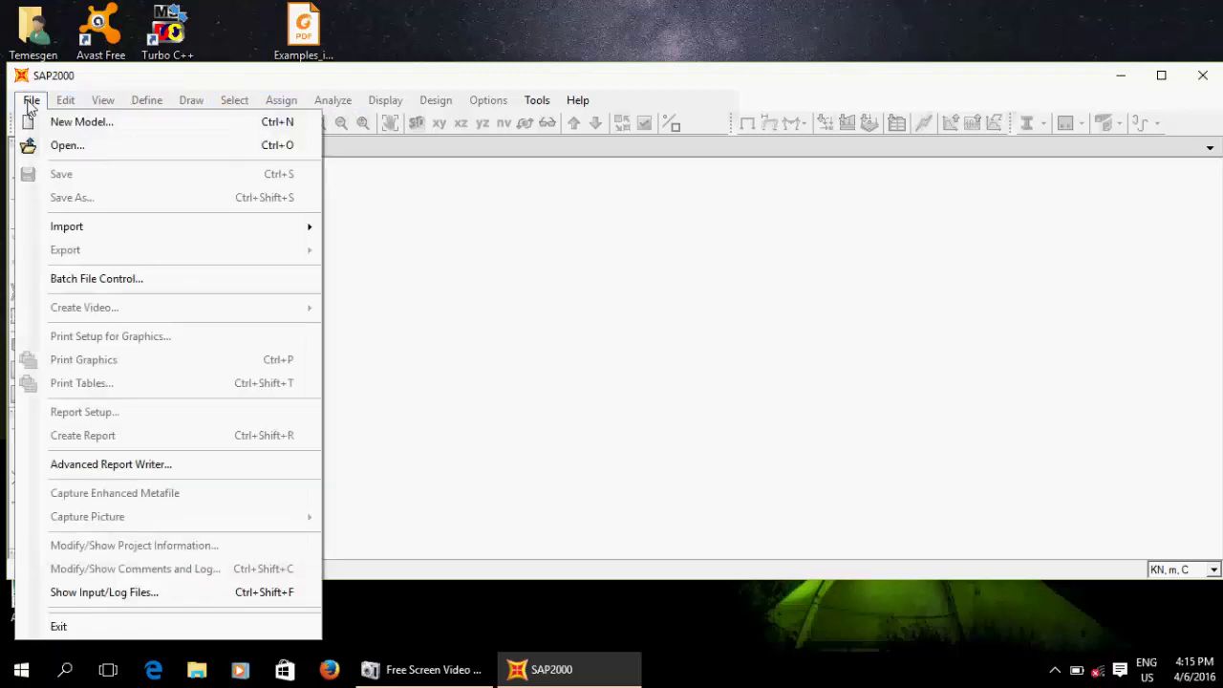
pyautogui.click(31, 101)
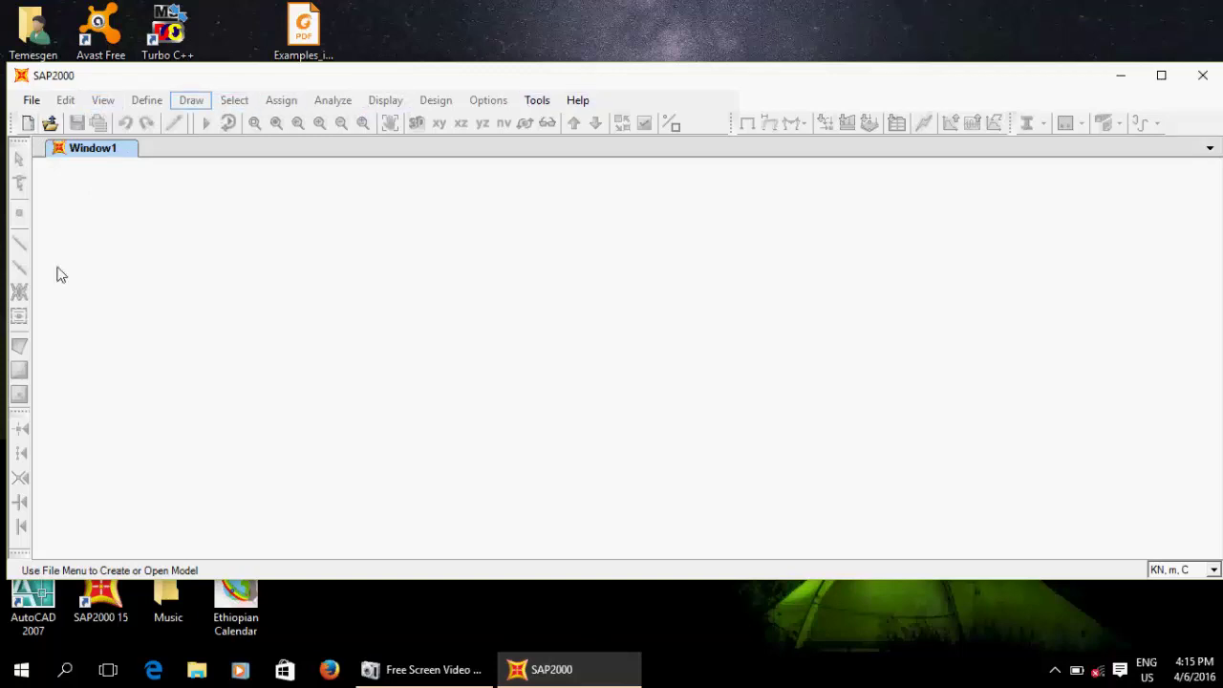
# - Minimize SAP2000 and open the Example 1 image from the desktop's Example folder to review the beam problem
pyautogui.click(1120, 84)
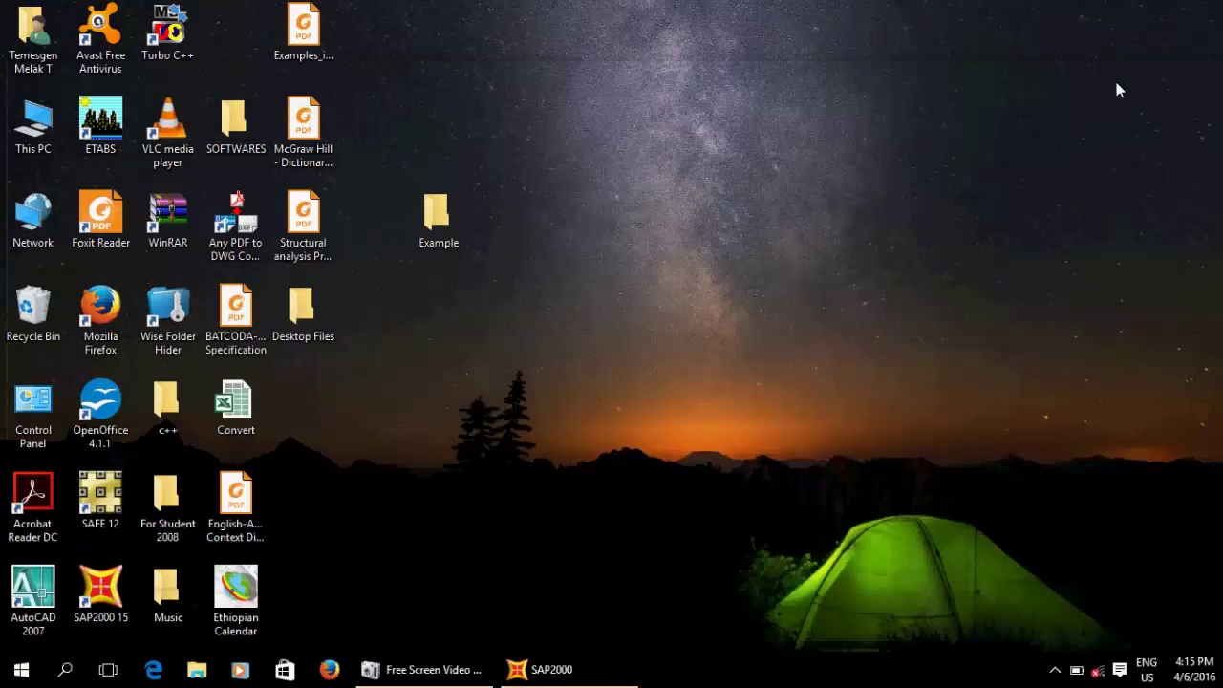
pyautogui.doubleClick(431, 229)
pyautogui.click(396, 244)
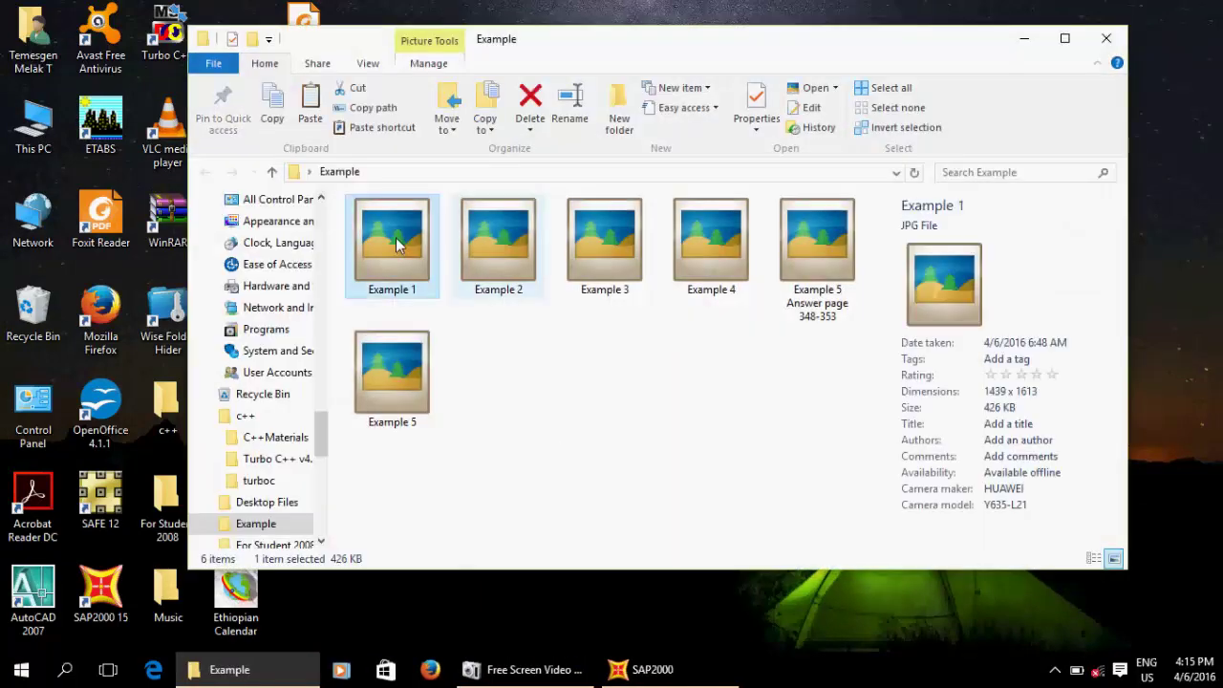
pyautogui.doubleClick(396, 245)
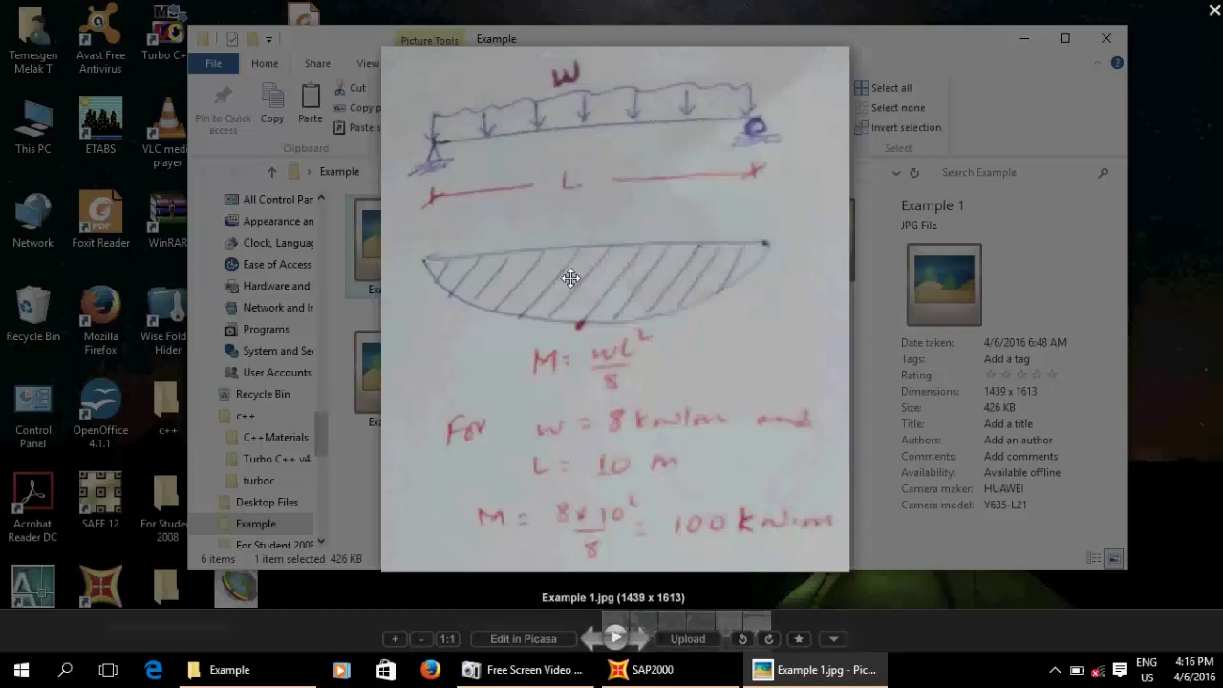
# - Switch back to SAP2000 and maximize its window
pyautogui.click(655, 676)
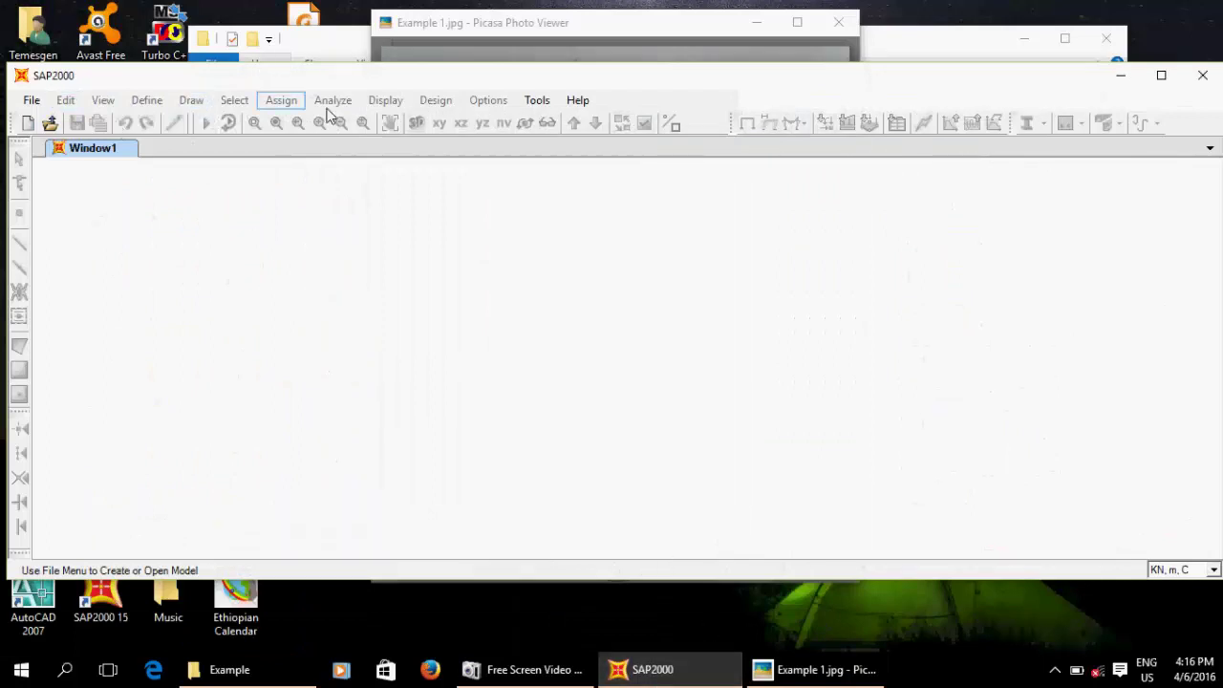
pyautogui.click(1161, 75)
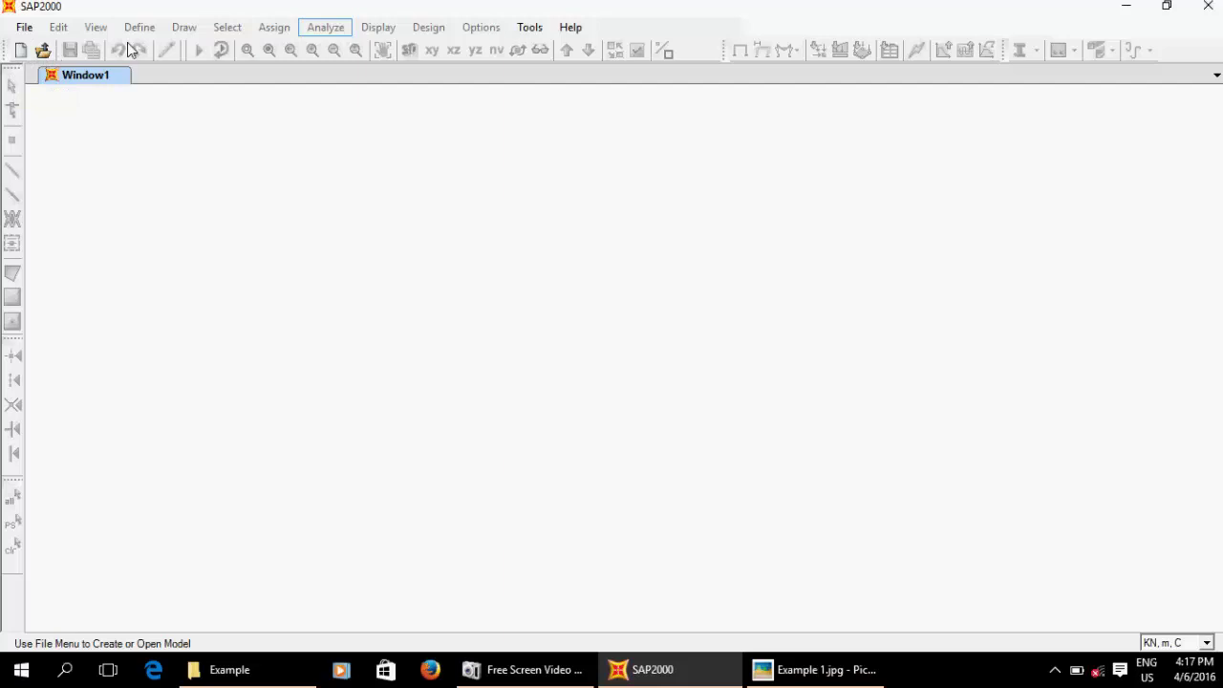
pyautogui.click(23, 27)
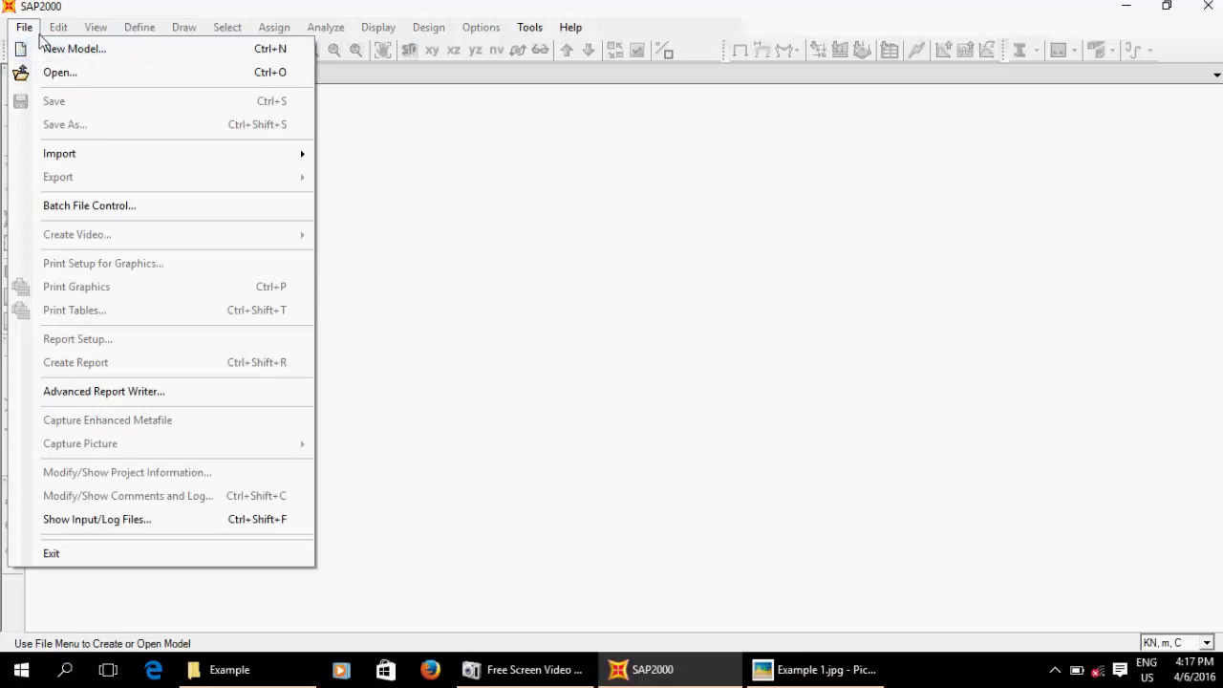
pyautogui.click(17, 31)
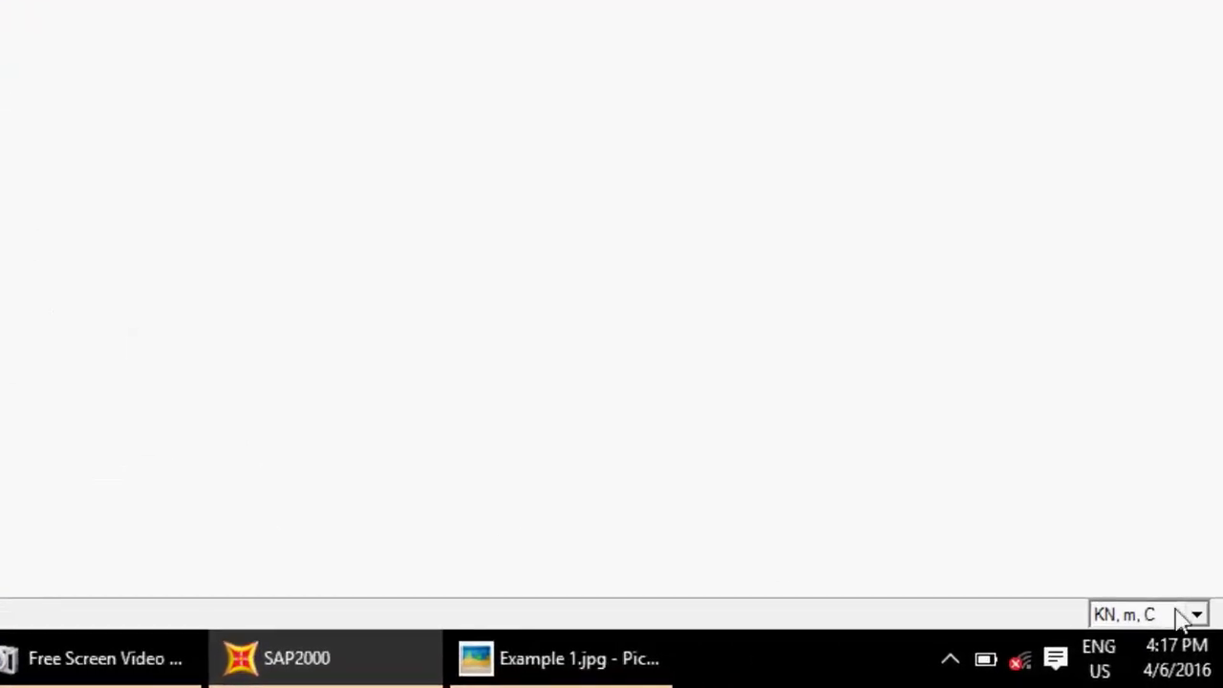
# - Check the load and length units in the Example 1 image against the program's unit setting
pyautogui.click(1195, 619)
pyautogui.click(1198, 617)
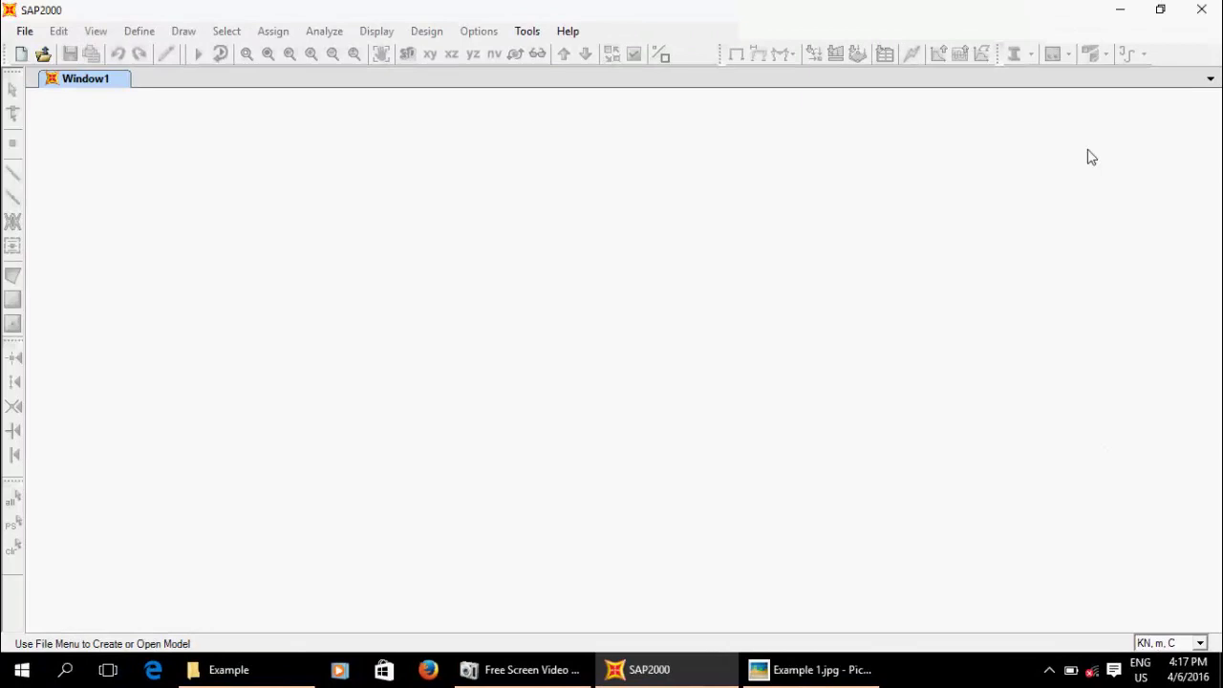
pyautogui.click(1114, 9)
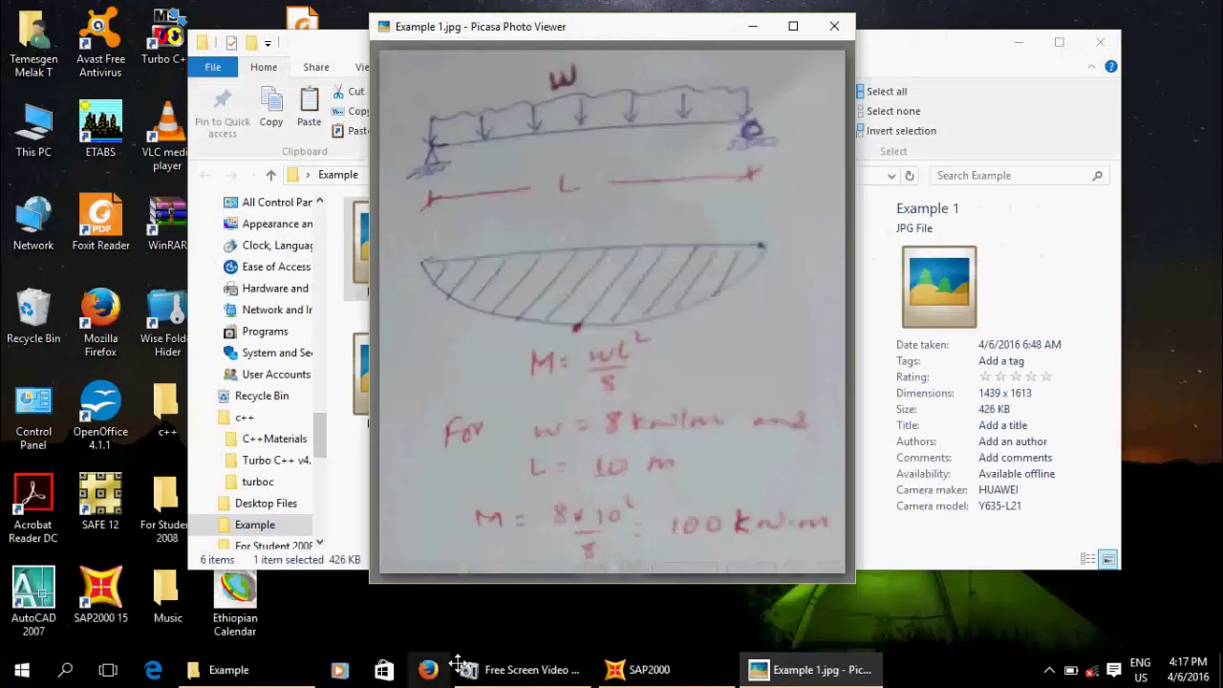
pyautogui.click(702, 673)
pyautogui.click(692, 667)
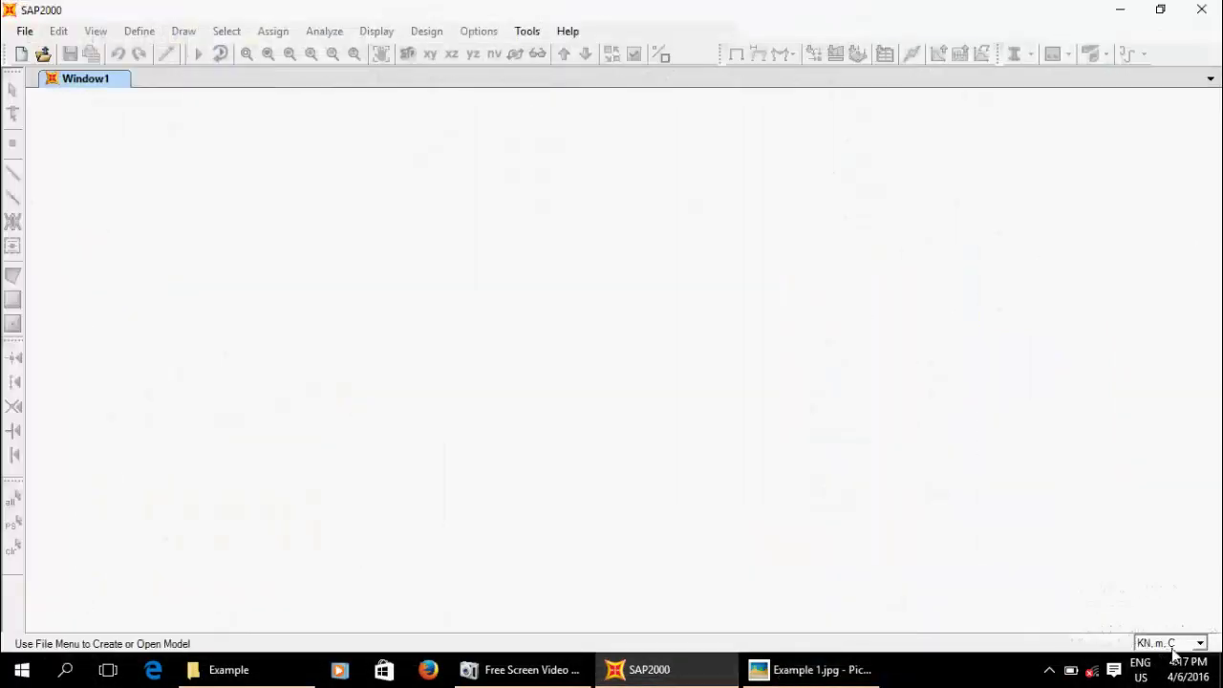
# - Try the Kip, ft, F units and restore the unit setting to KN, m, C
pyautogui.click(1201, 646)
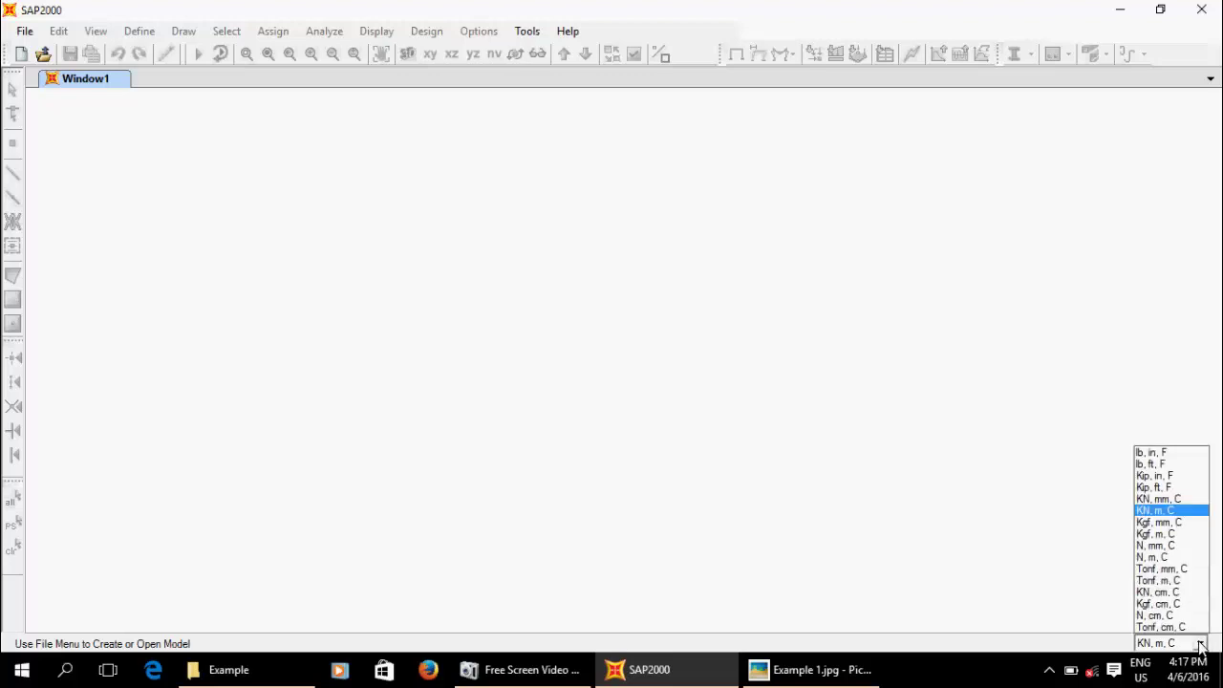
pyautogui.click(1174, 493)
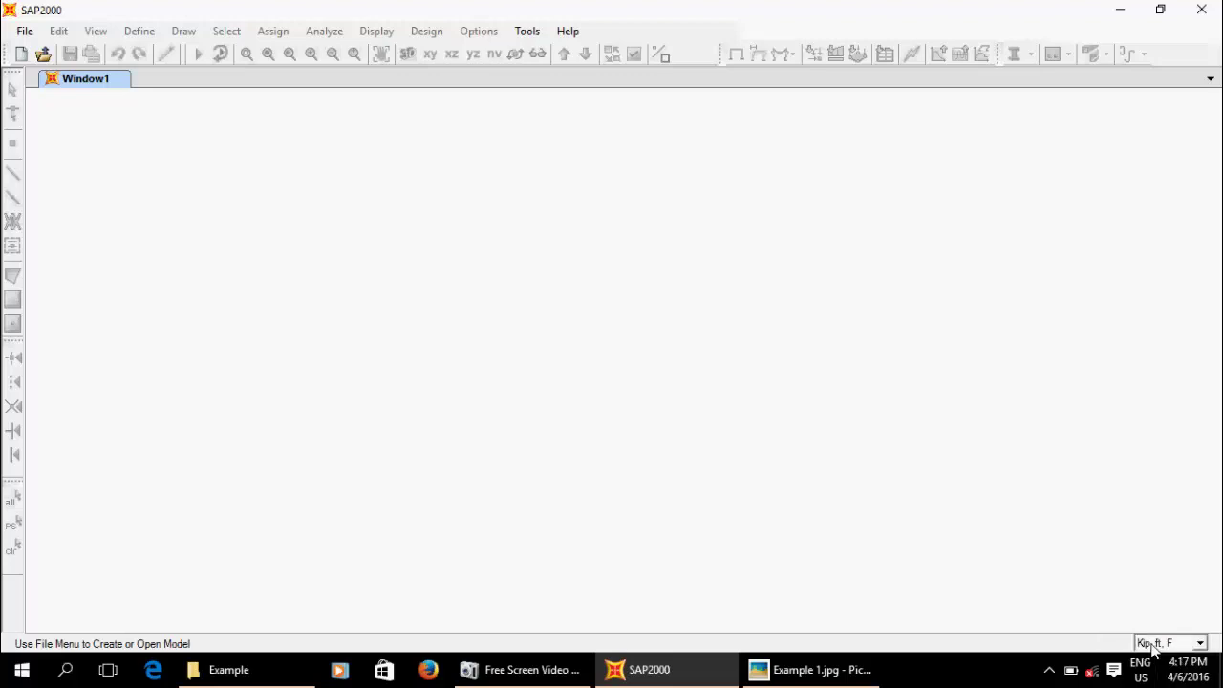
pyautogui.click(1201, 647)
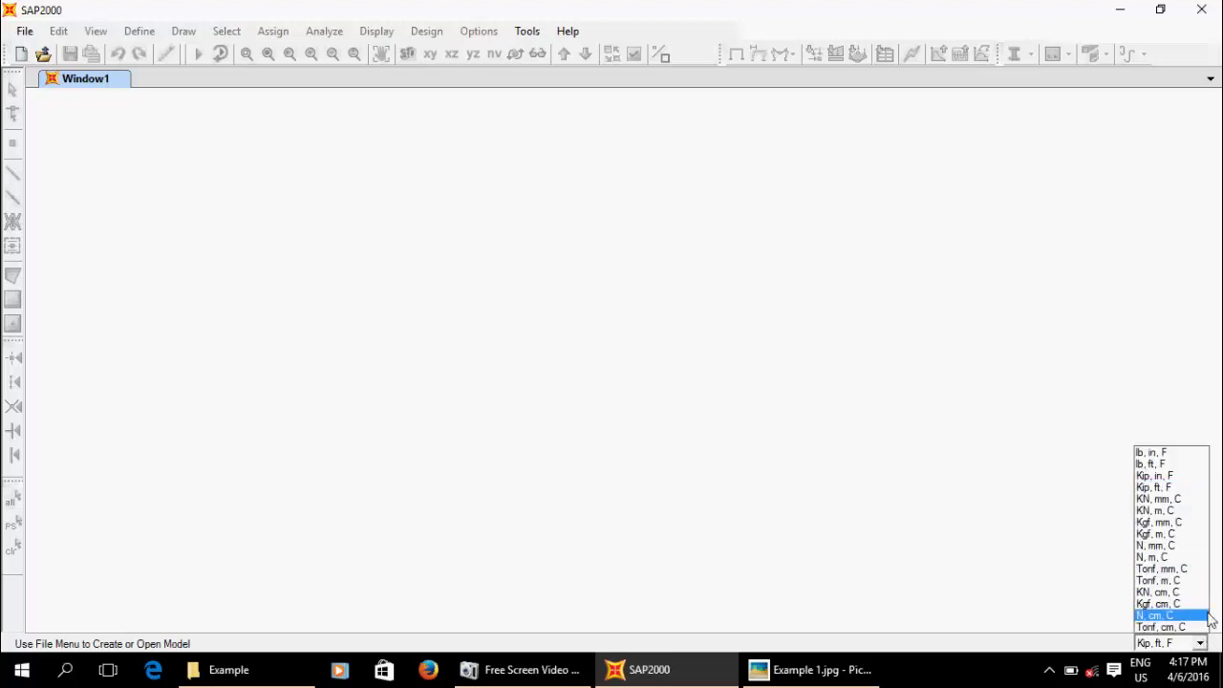
pyautogui.click(1174, 512)
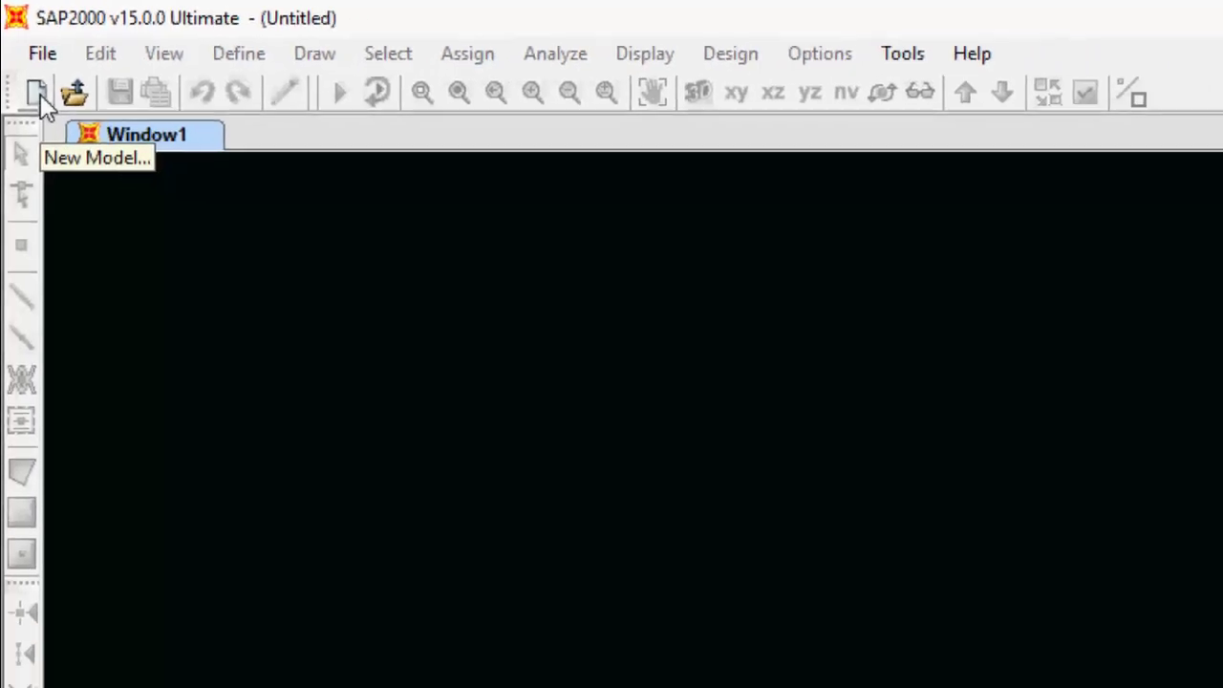
# - Start a new model from the Beam template with KN, m, C units, consulting the Example 1 image for the beam type
pyautogui.click(52, 129)
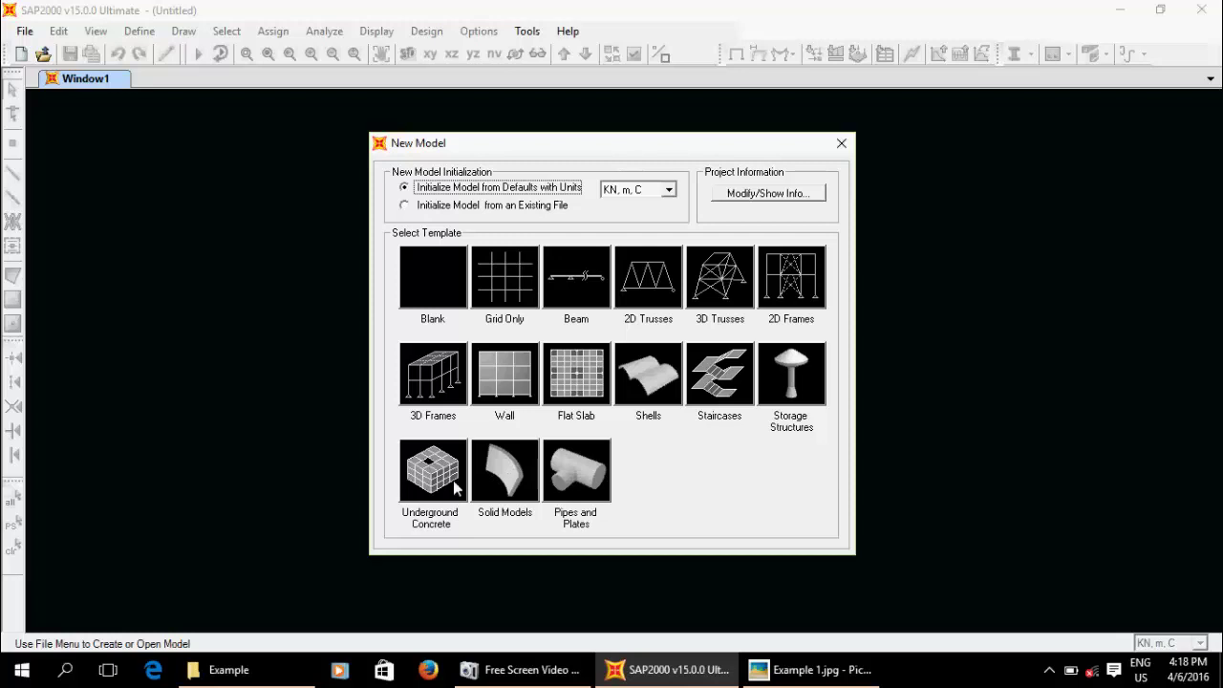
pyautogui.moveTo(455, 488)
pyautogui.moveTo(562, 279)
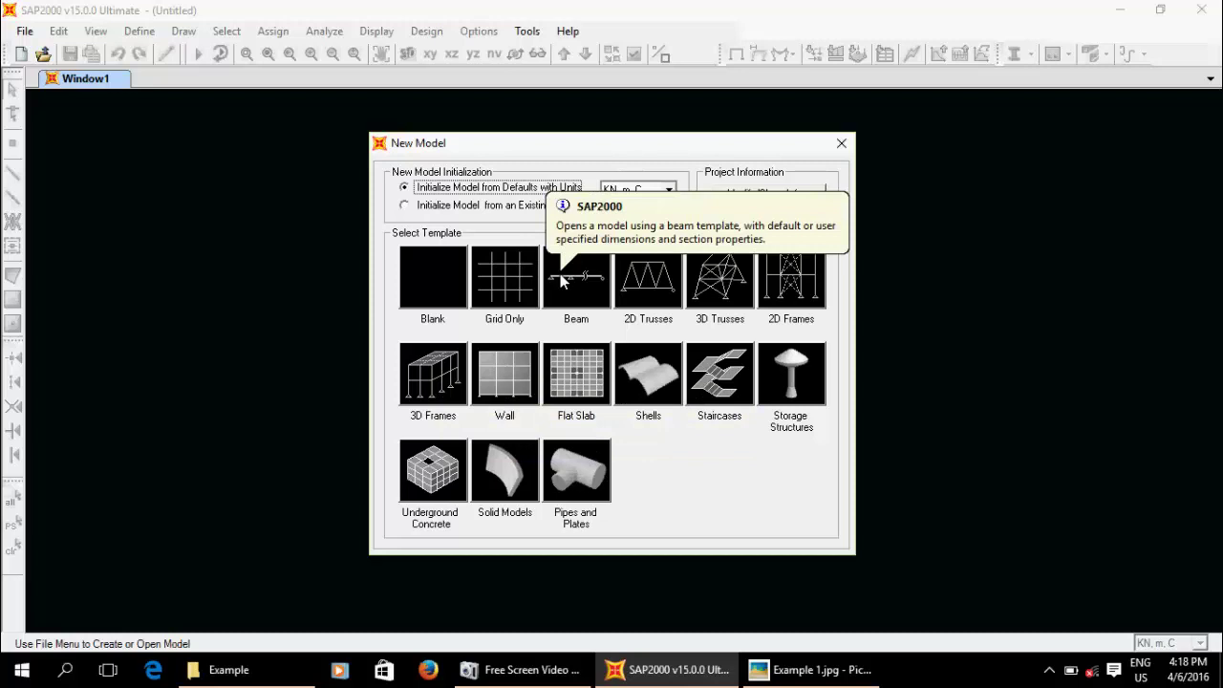
pyautogui.click(808, 670)
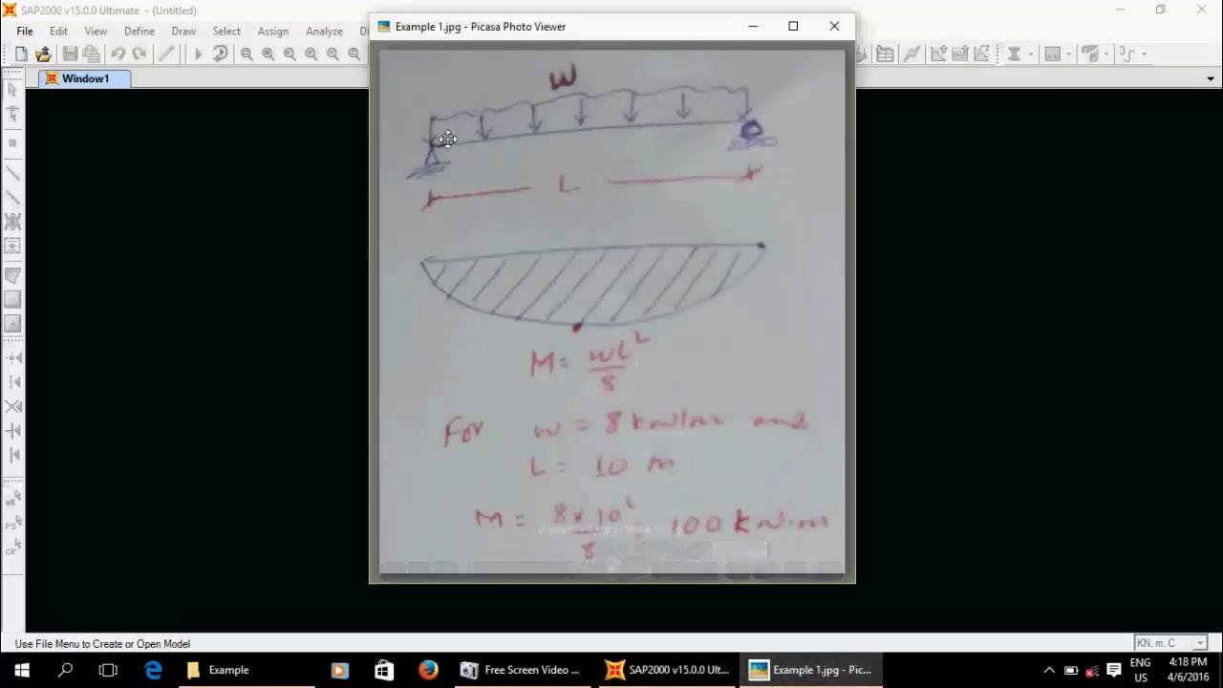
pyautogui.click(1051, 319)
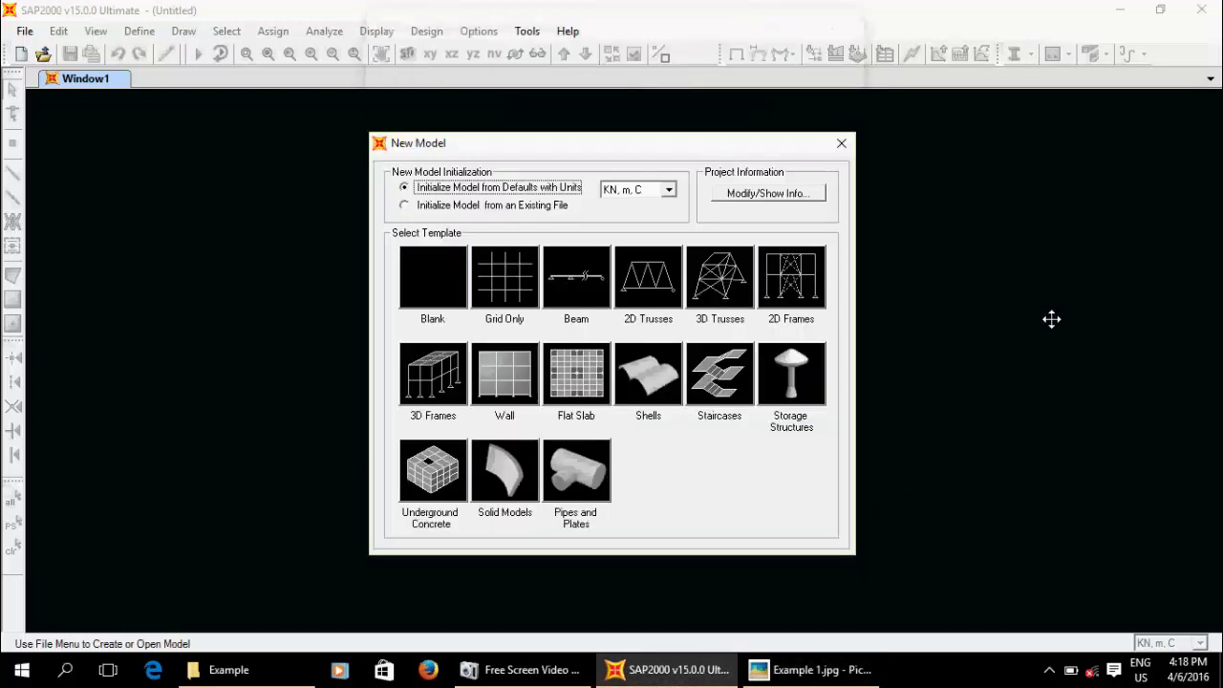
pyautogui.click(574, 276)
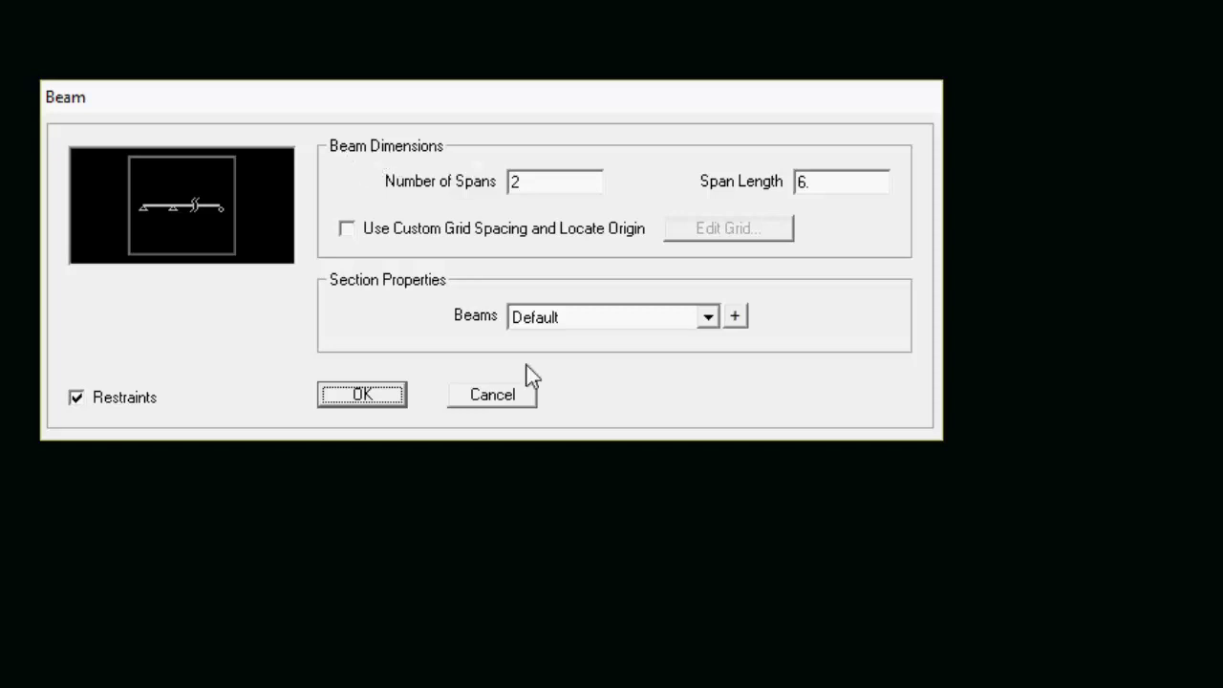
# - Create the example's beam with 1 span, a span length of 10 m, the Default section and restraints, without custom grid spacing
pyautogui.click(894, 684)
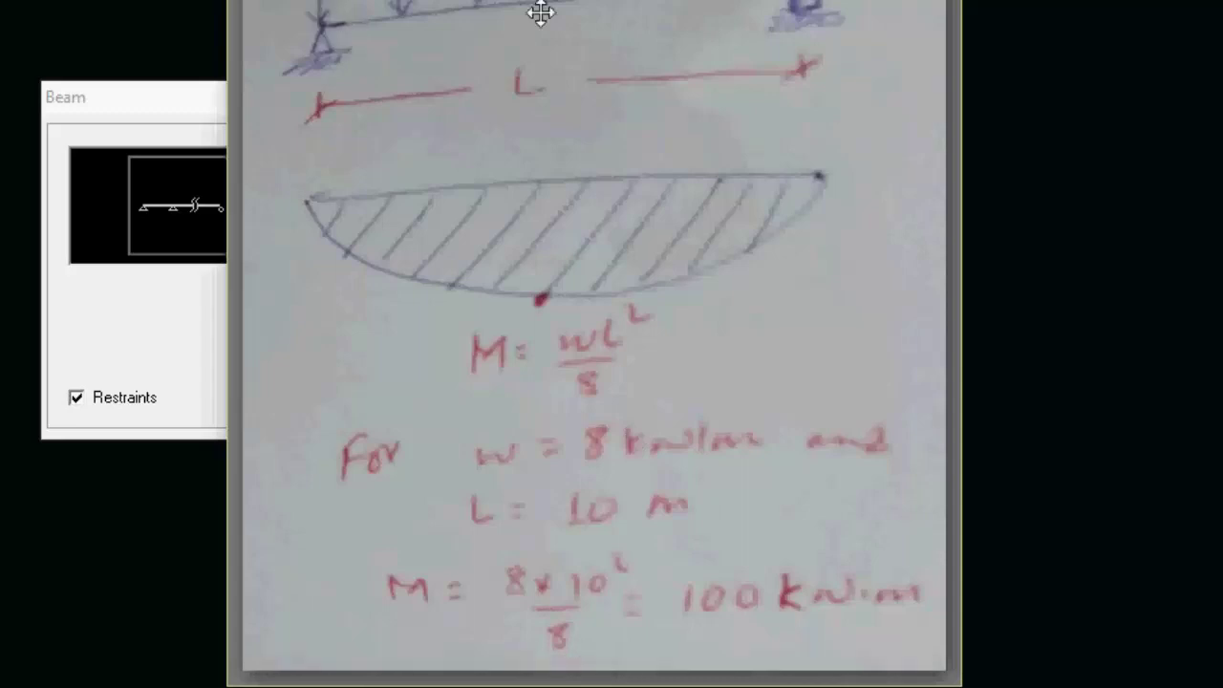
pyautogui.moveTo(598, 577)
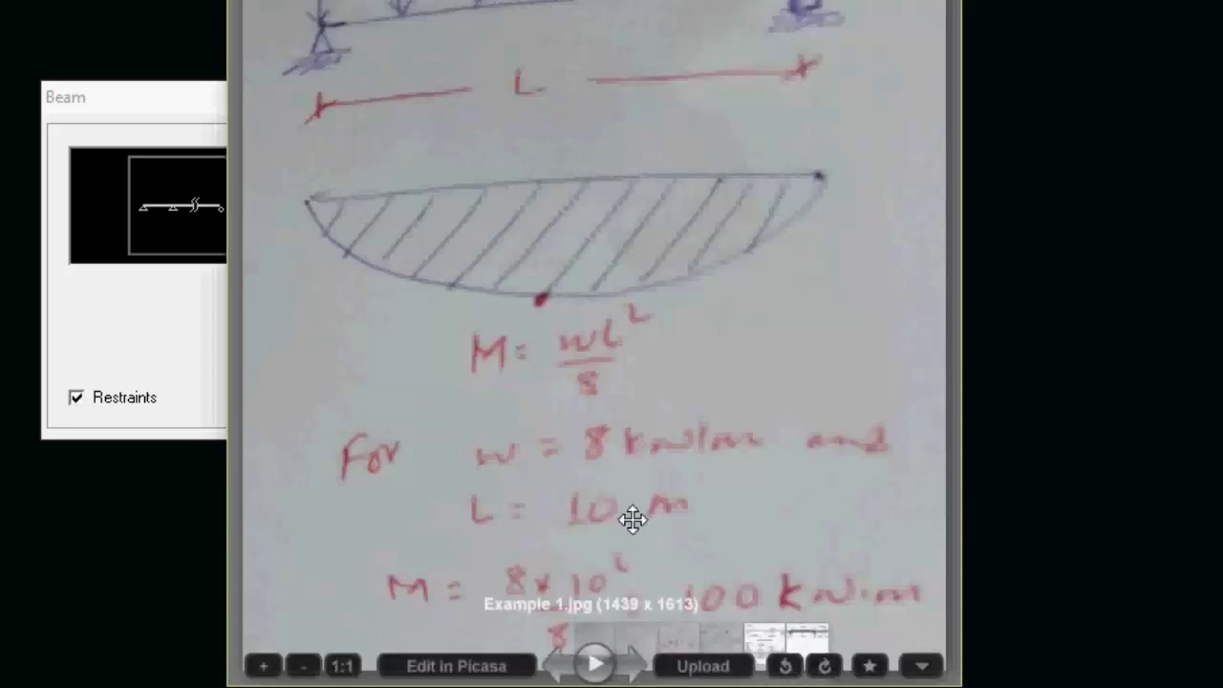
pyautogui.click(114, 346)
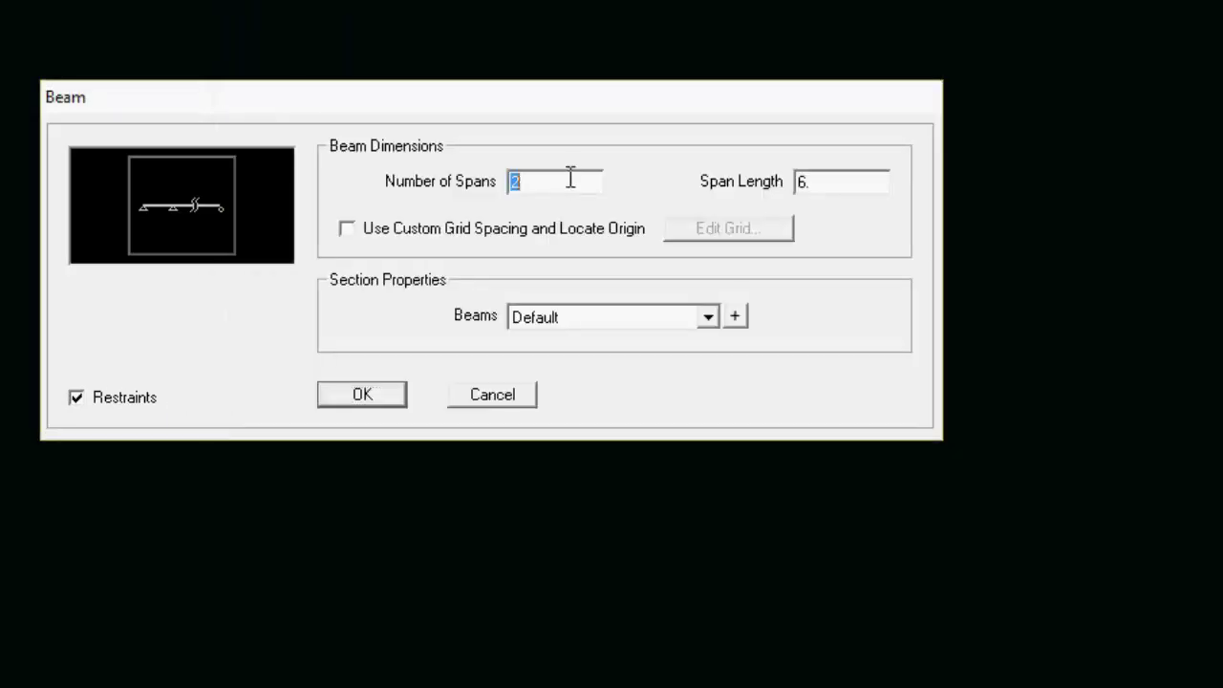
pyautogui.write('1')
pyautogui.doubleClick(863, 177)
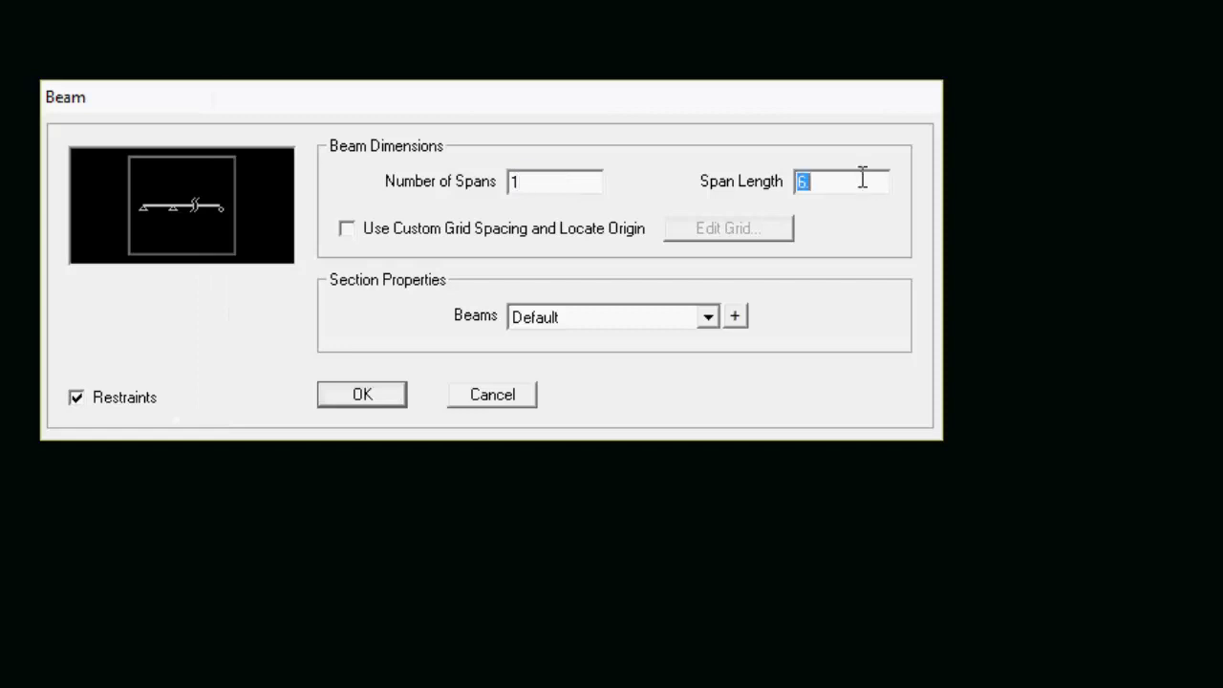
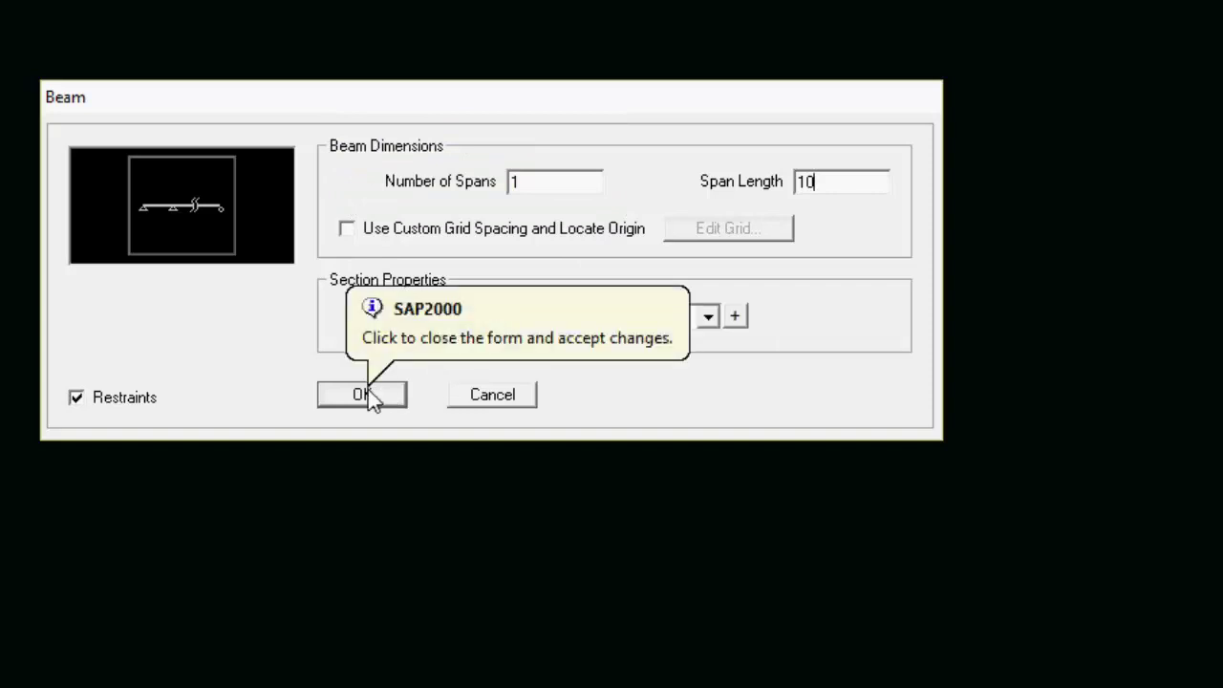
pyautogui.click(469, 235)
pyautogui.click(467, 241)
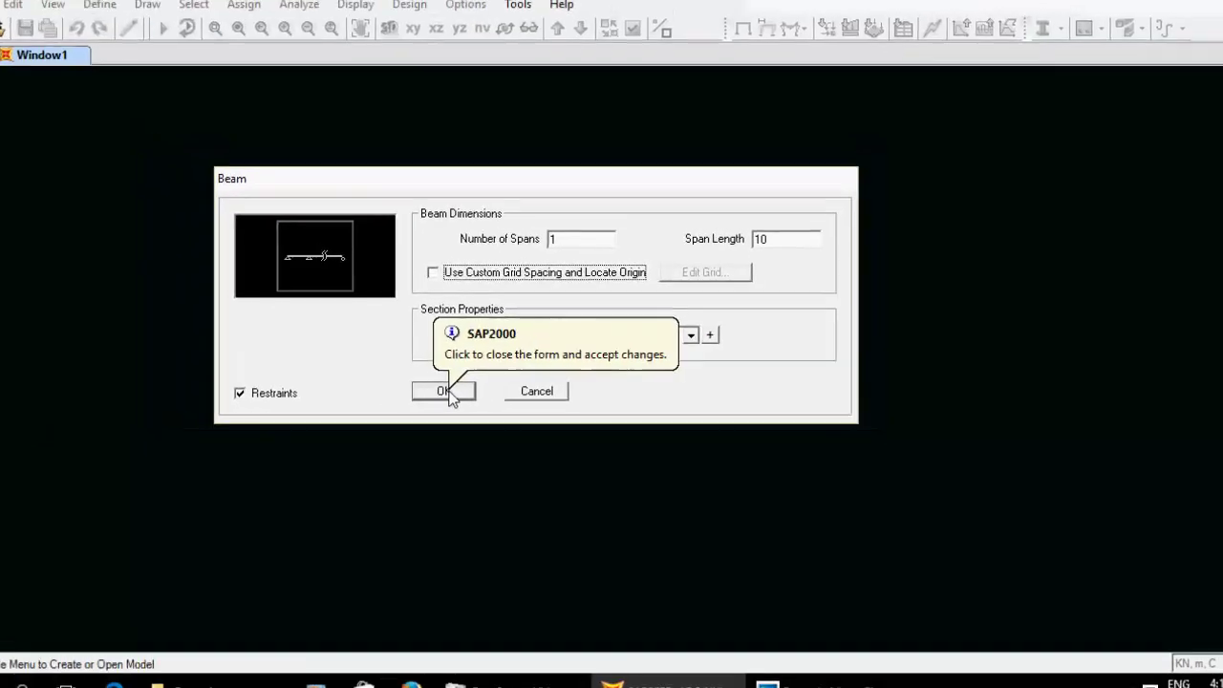
pyautogui.click(462, 392)
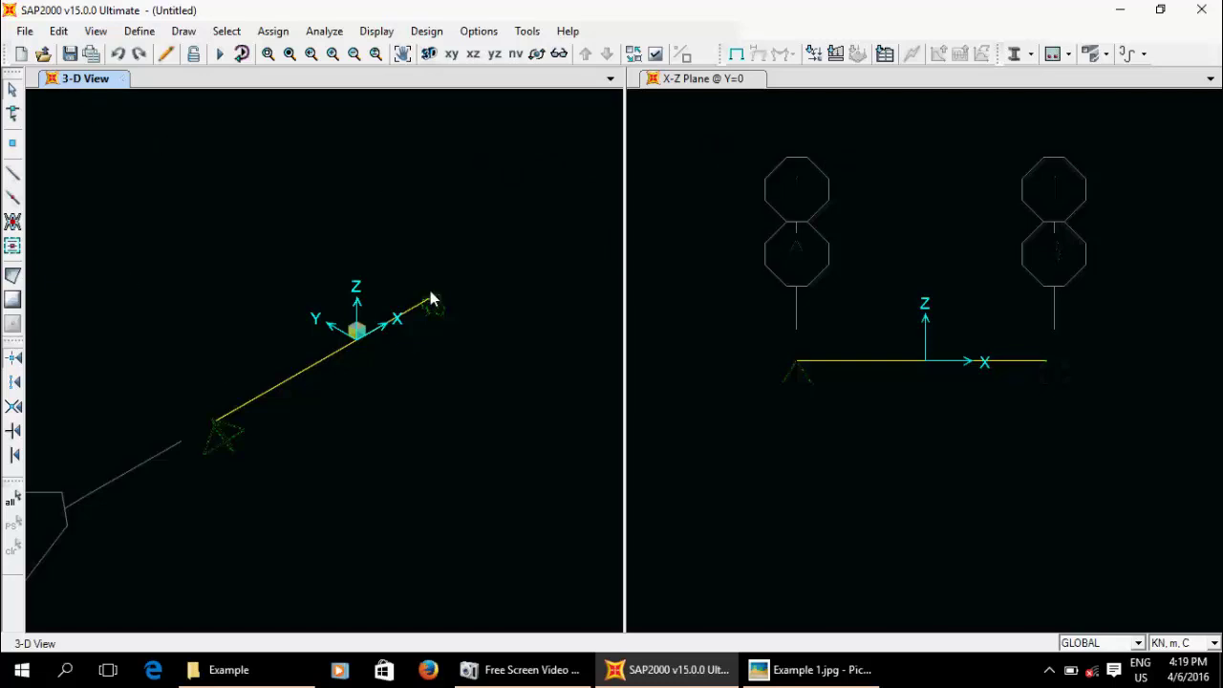
# - Close the 3-D view and add a new window alongside the X-Z plane view
pyautogui.click(748, 246)
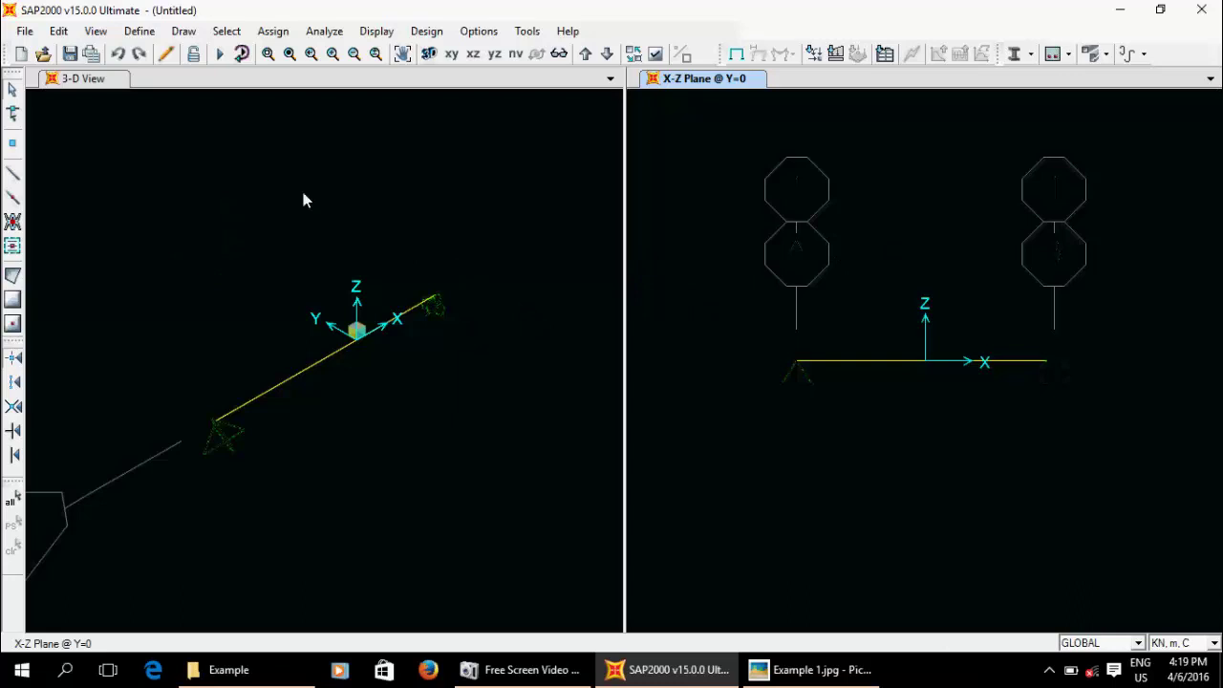
pyautogui.click(493, 275)
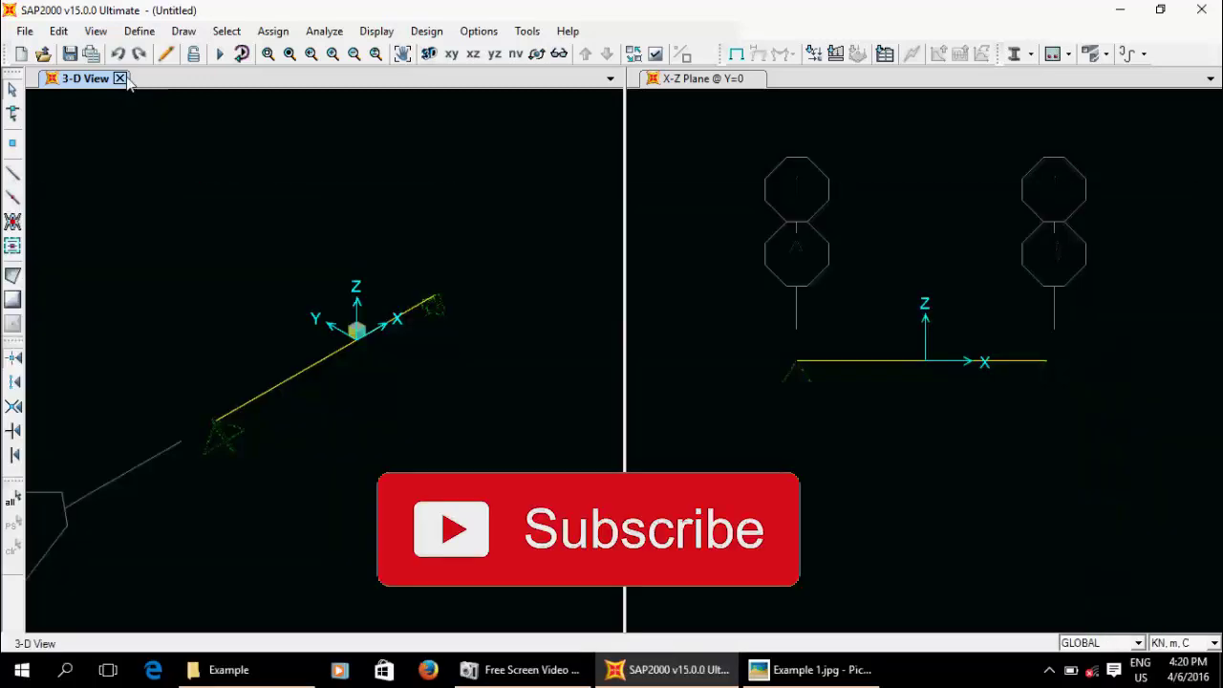
pyautogui.click(120, 79)
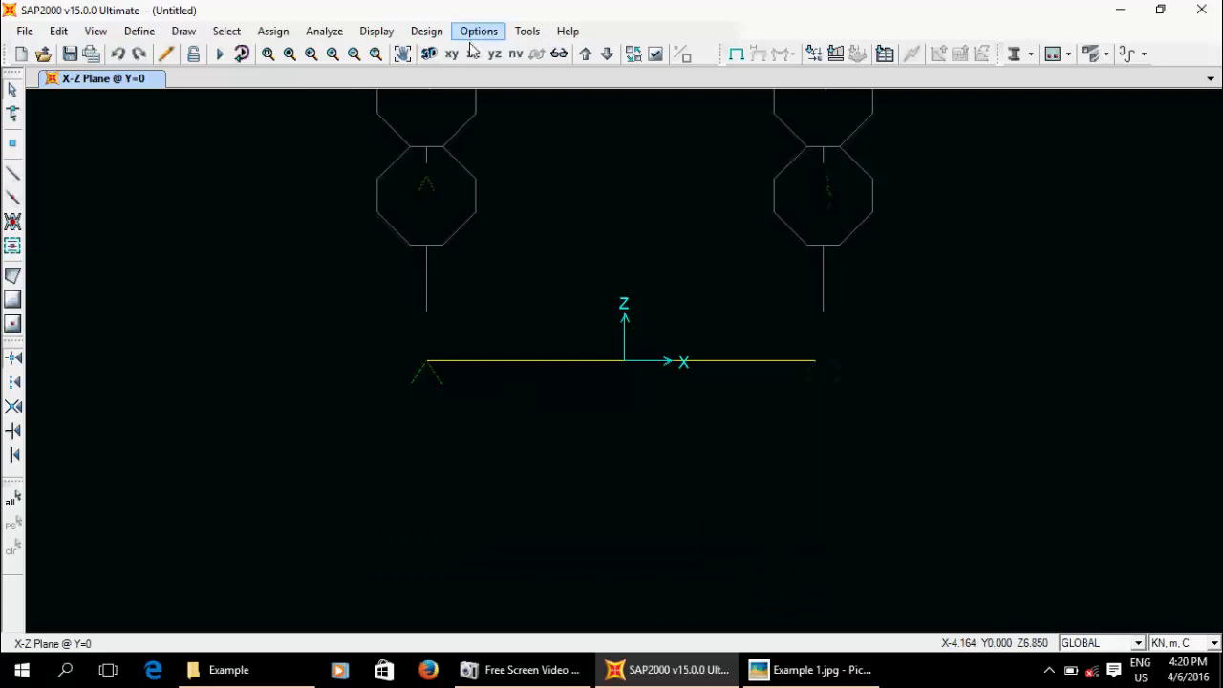
pyautogui.click(1211, 78)
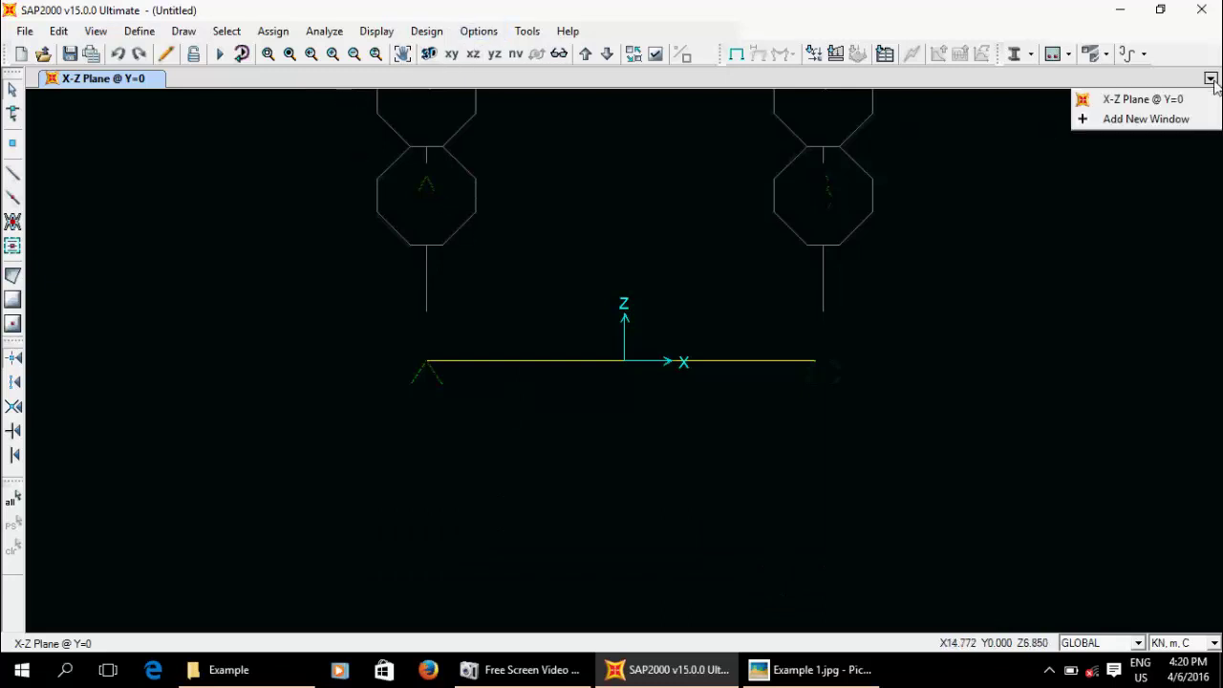
pyautogui.click(1142, 119)
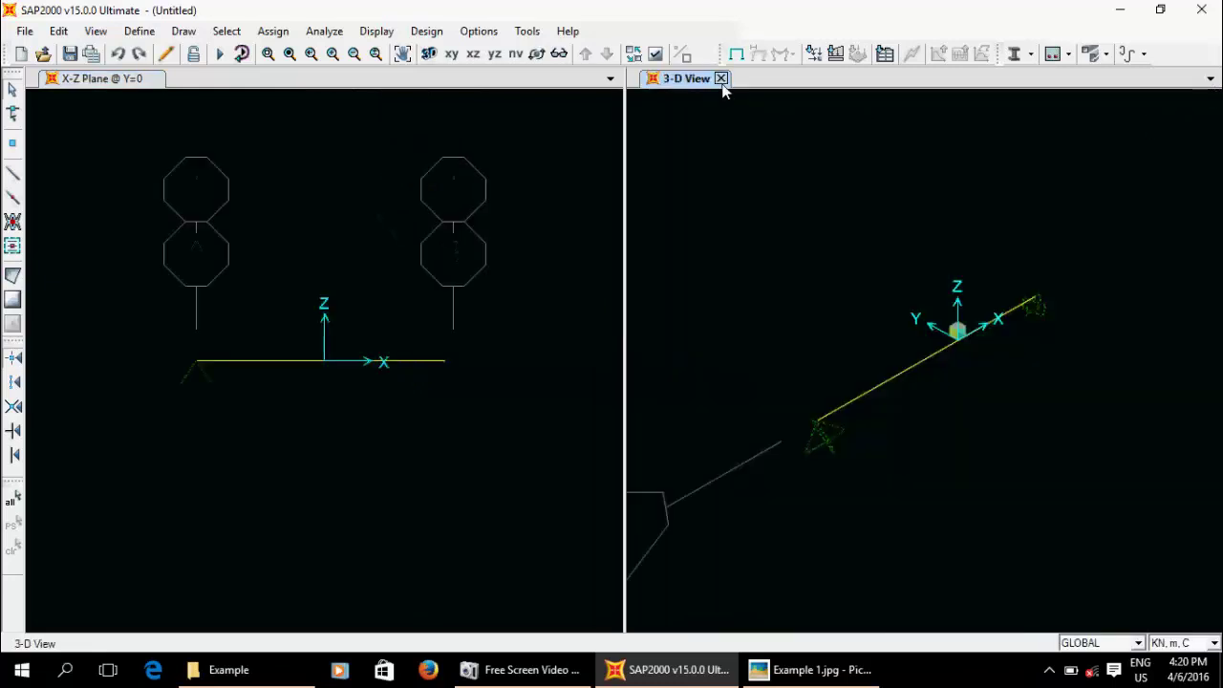
# - Close the 3-D view to leave only the X-Z plane view, and consult the Example 1 image for the beam's loading
pyautogui.click(721, 79)
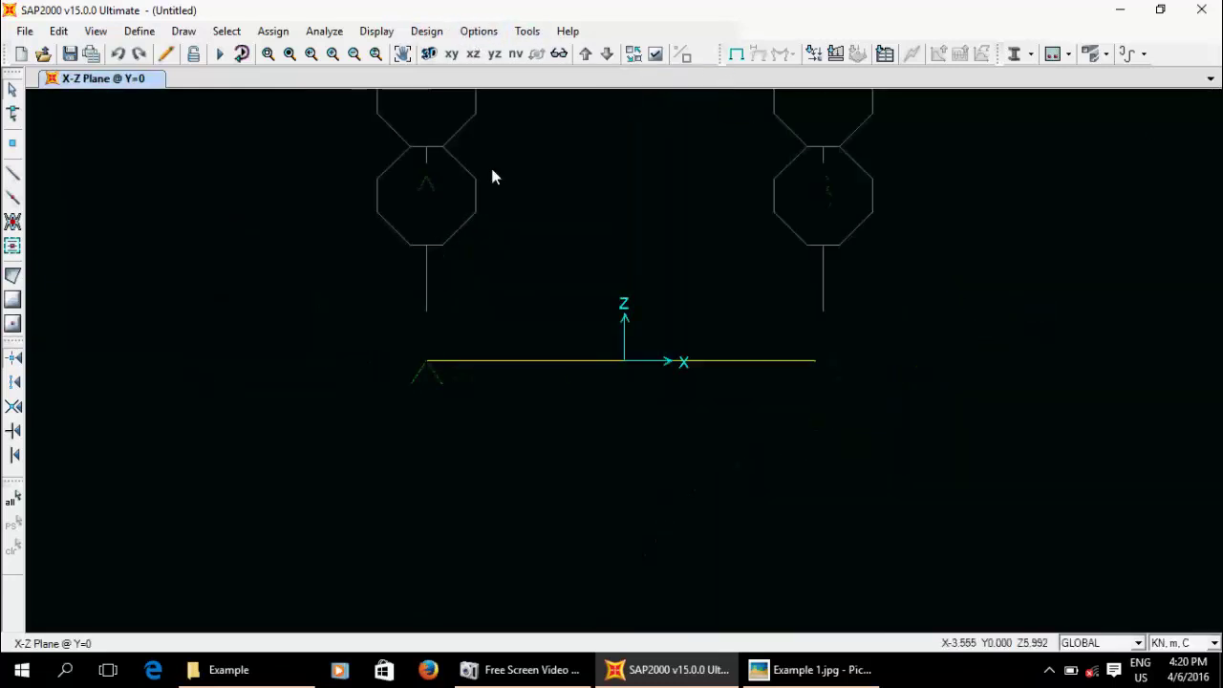
pyautogui.click(479, 32)
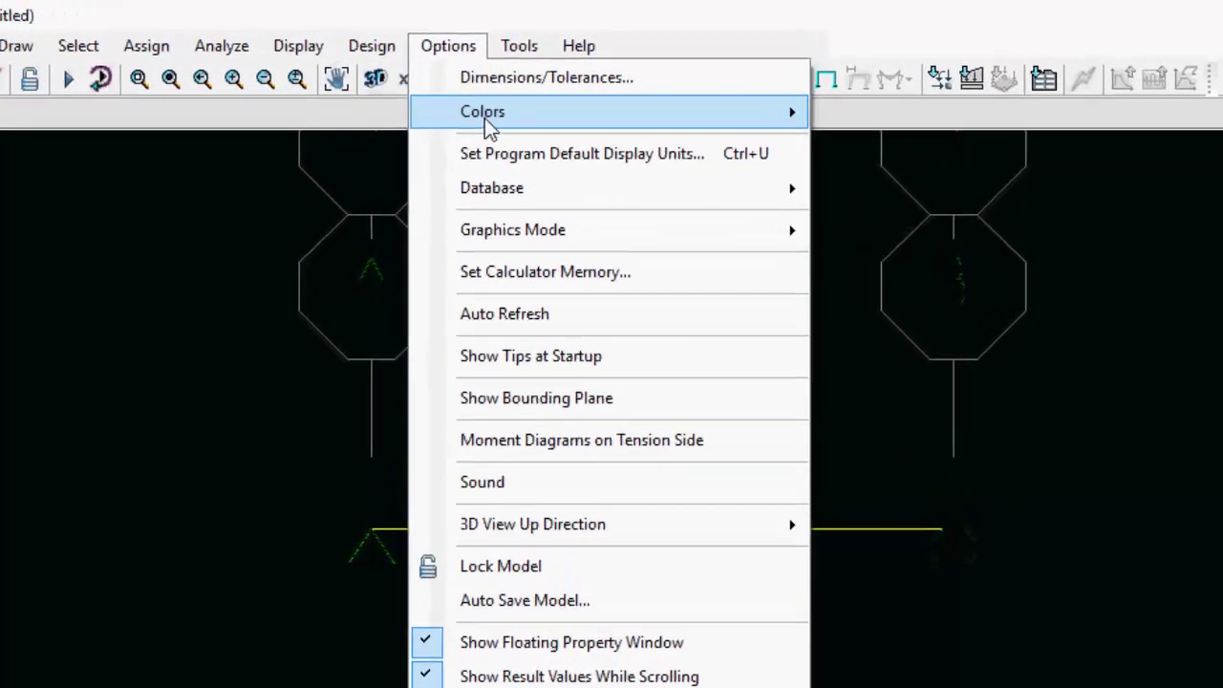
pyautogui.moveTo(505, 105)
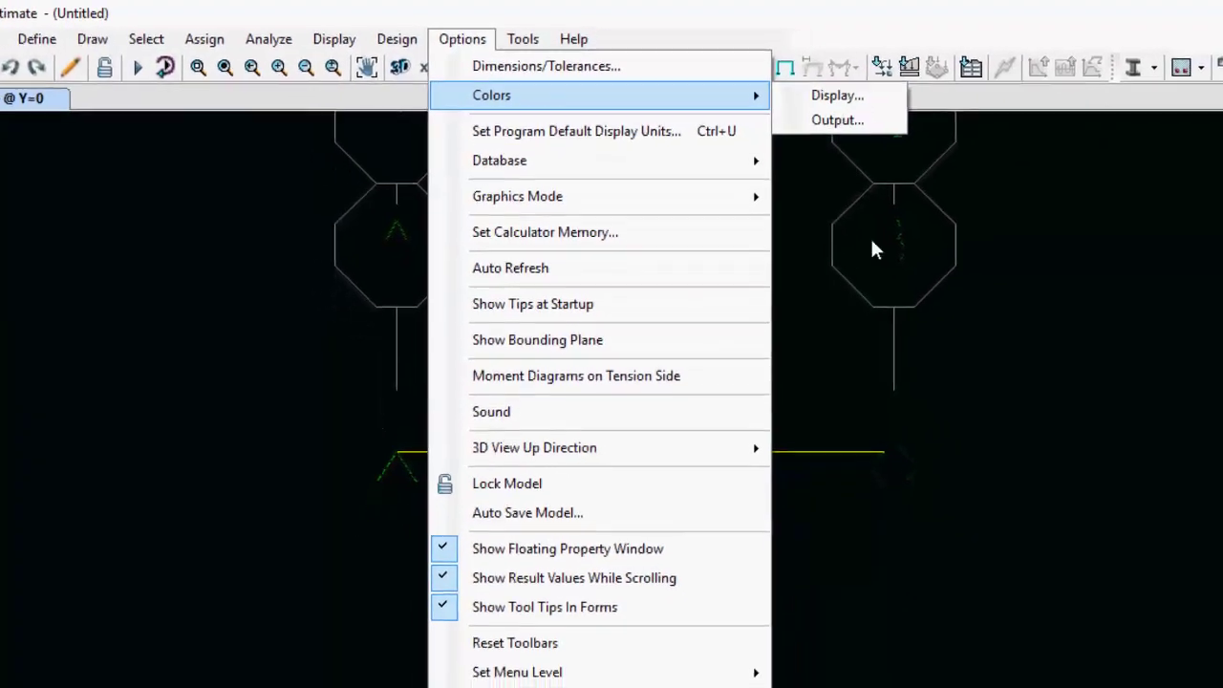
pyautogui.click(976, 323)
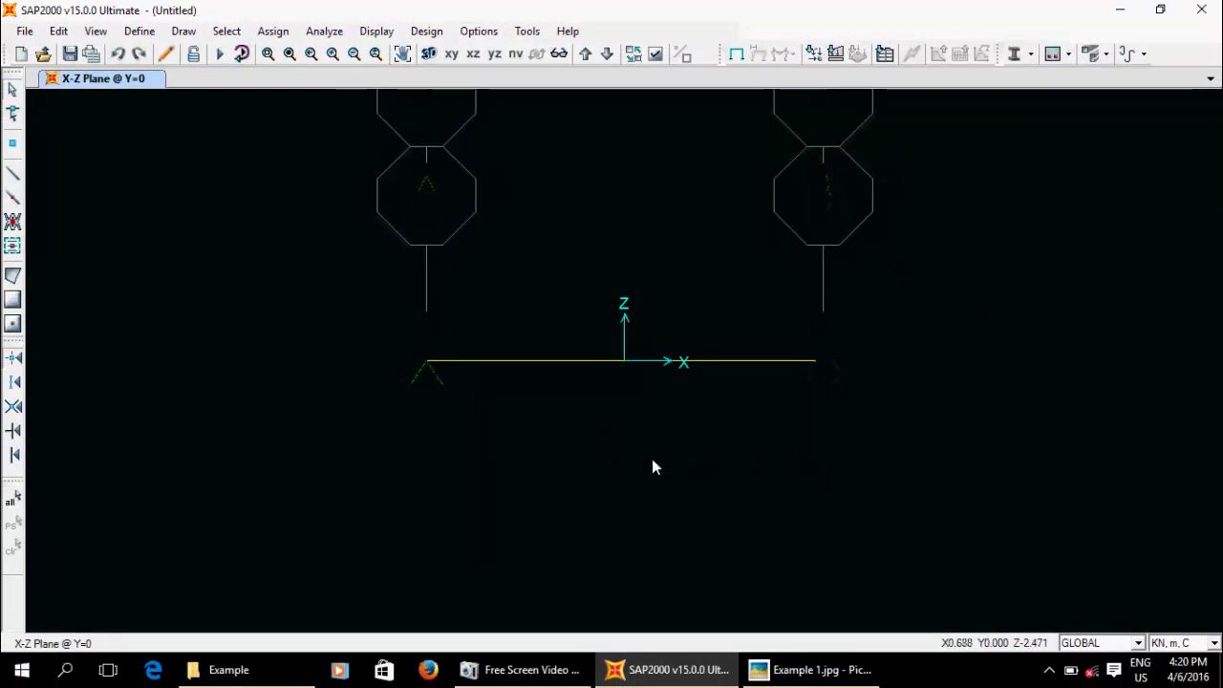
pyautogui.click(812, 669)
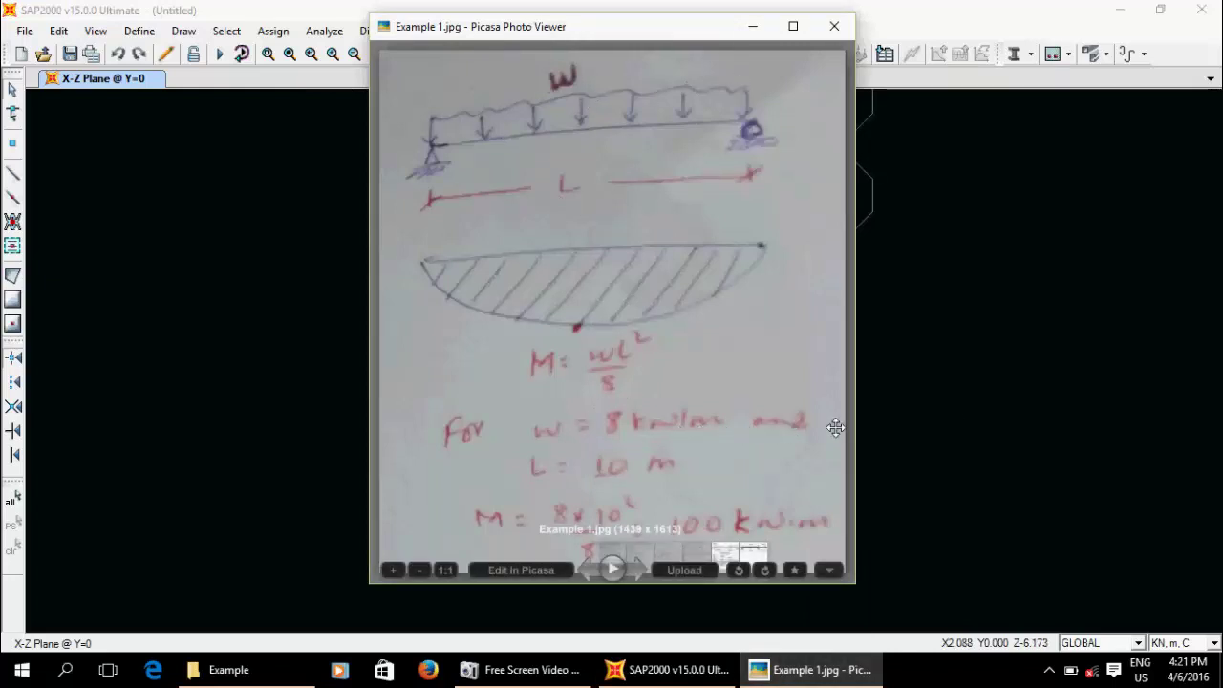
pyautogui.click(979, 396)
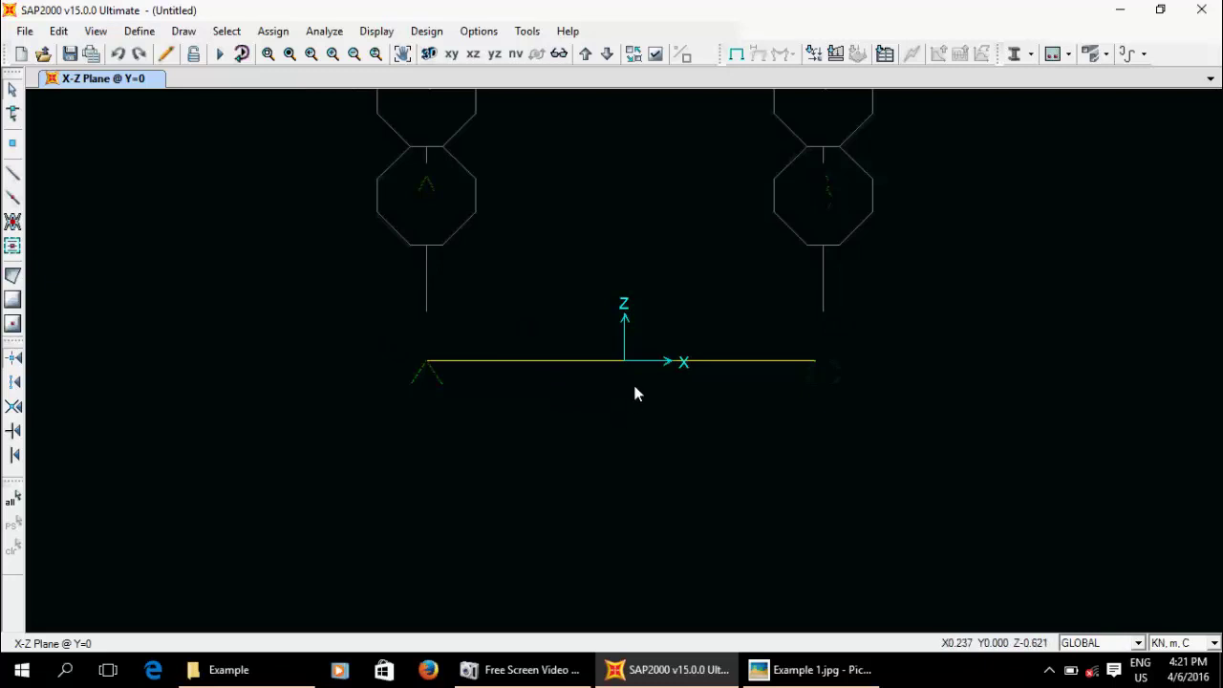
# - Try selecting the beam by picking it directly, deselect it, and select it with a window across its middle
pyautogui.click(563, 369)
pyautogui.click(563, 368)
pyautogui.click(575, 361)
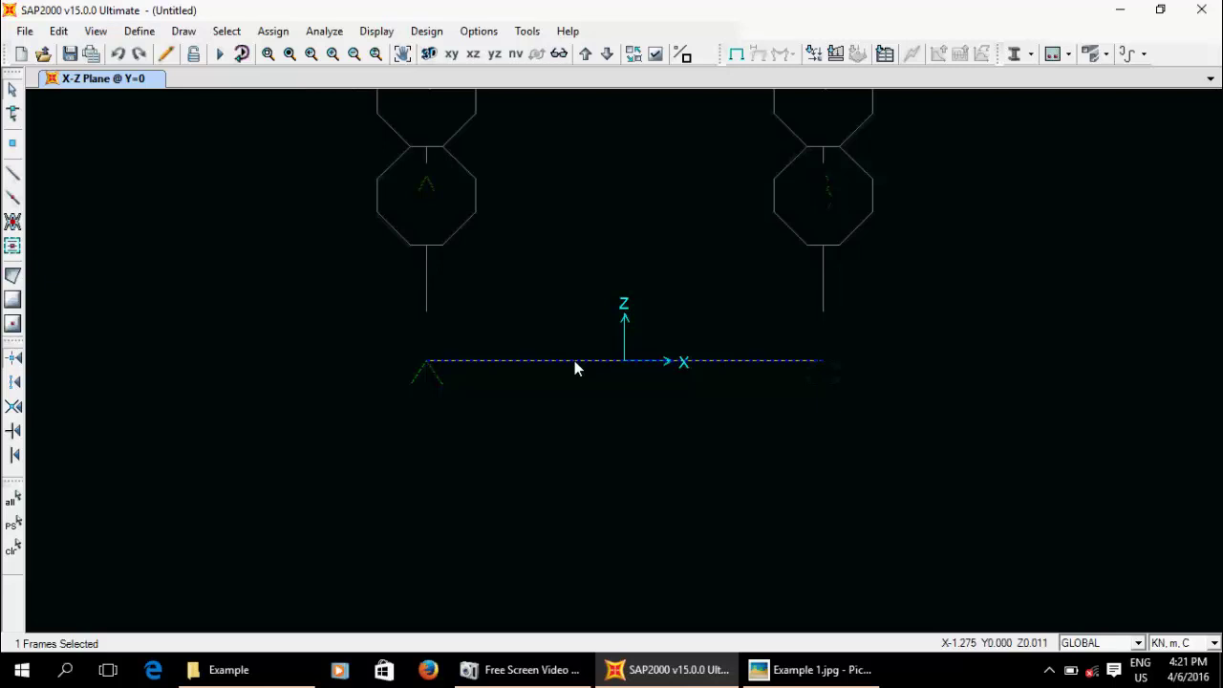
pyautogui.click(612, 366)
pyautogui.moveTo(721, 526); pyautogui.dragTo(514, 173)
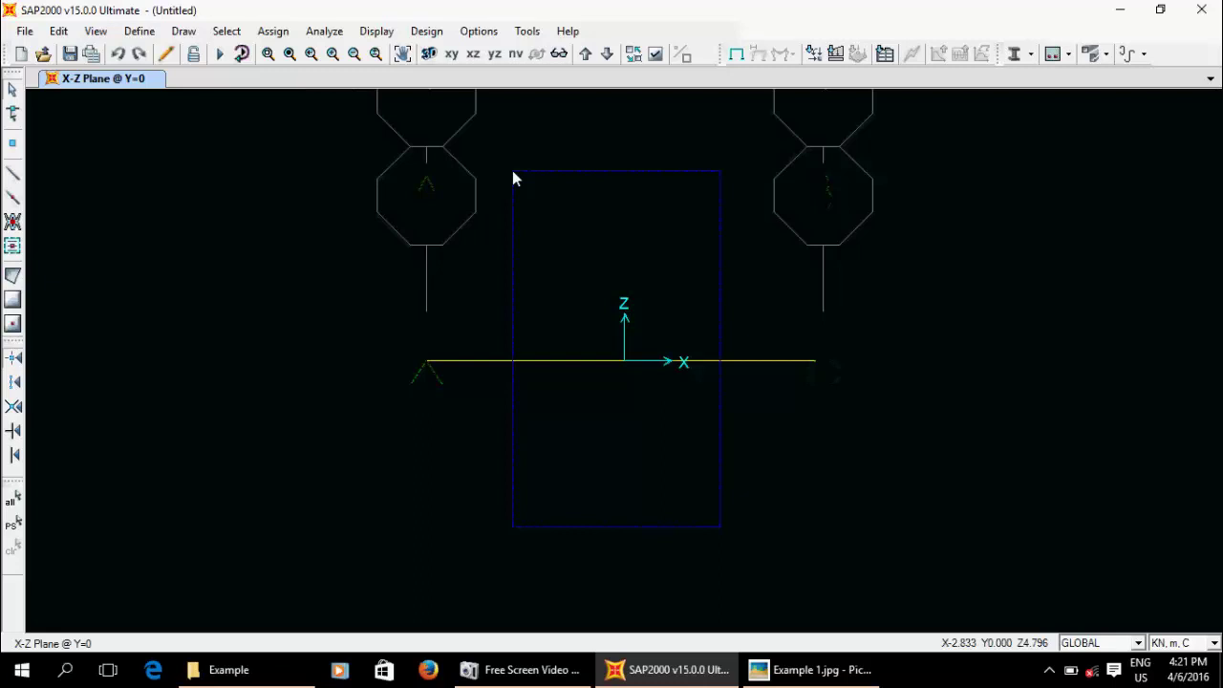
pyautogui.moveTo(513, 173); pyautogui.dragTo(514, 173)
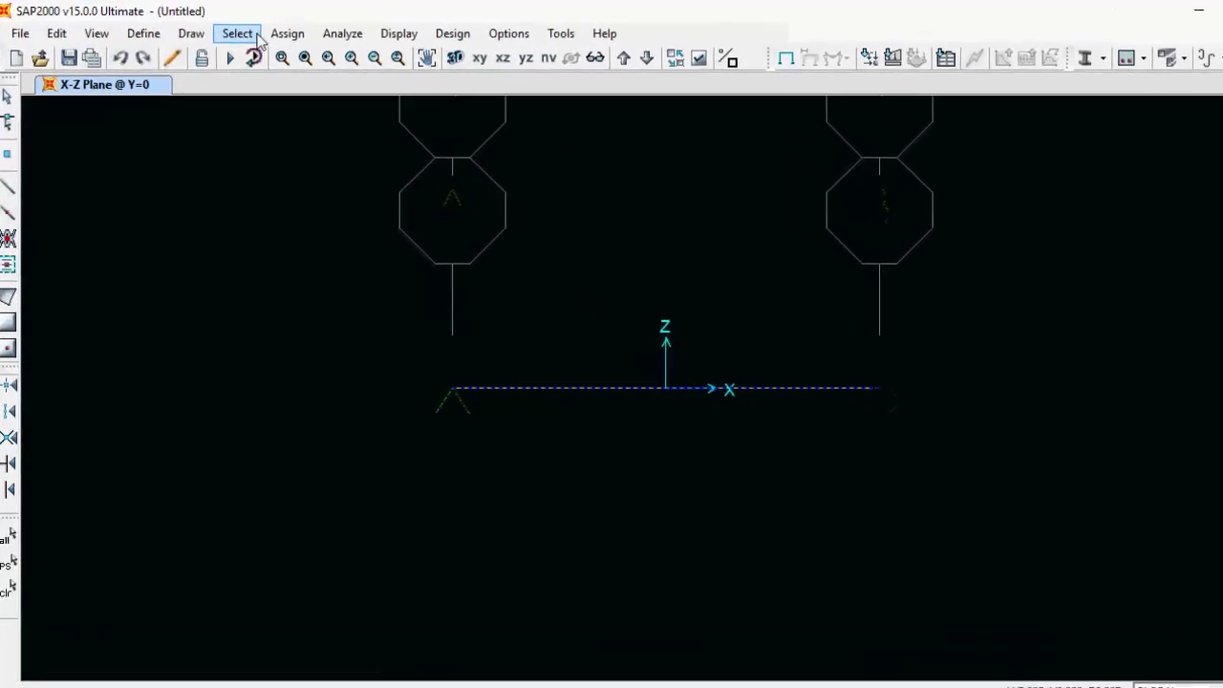
# - Clear the selection and reselect the beam with an Intersecting Line drawn across it near midspan
pyautogui.click(254, 39)
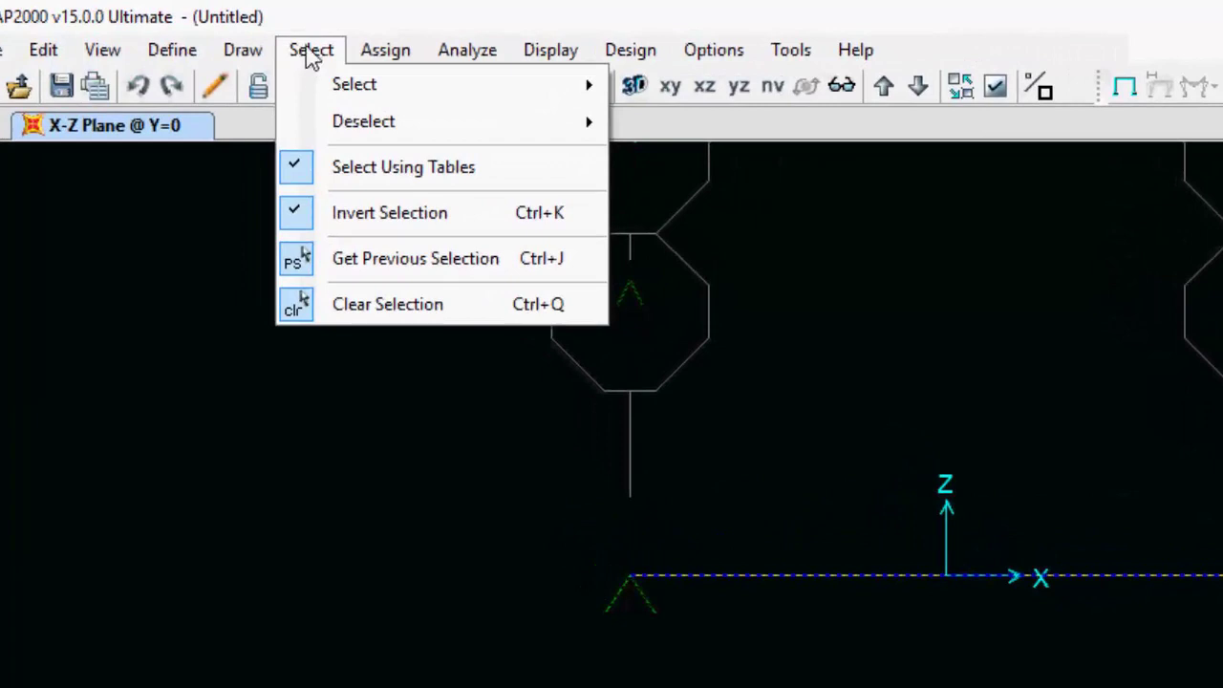
pyautogui.moveTo(402, 96)
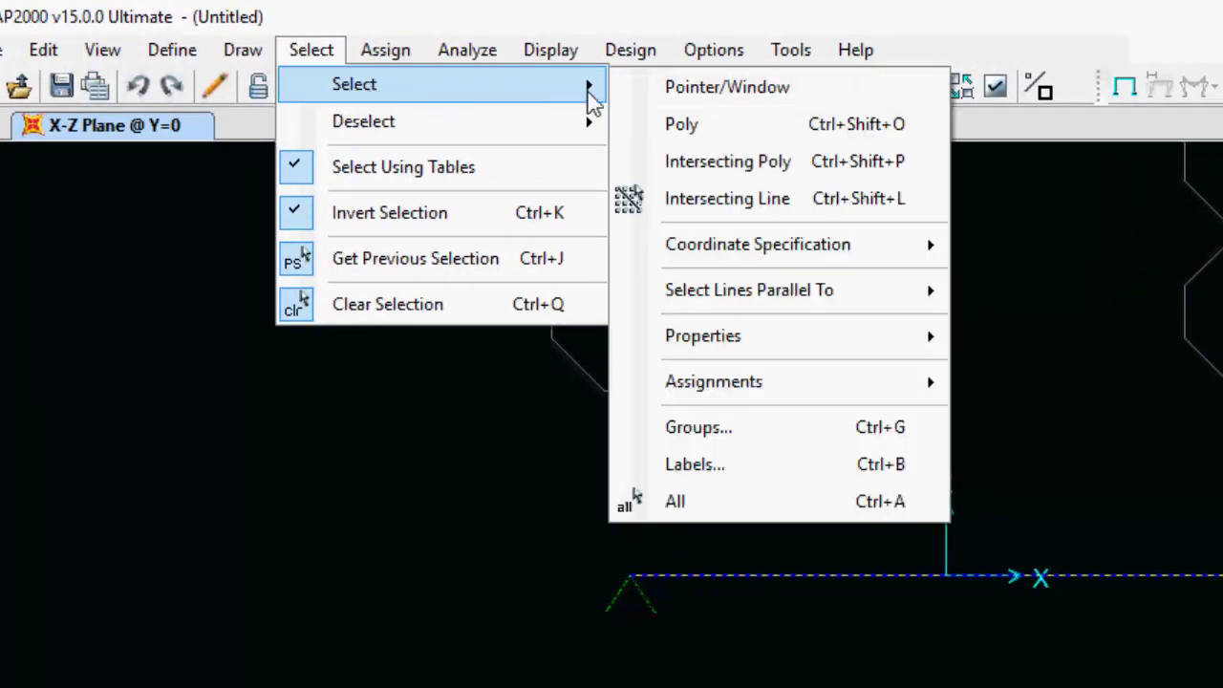
pyautogui.click(1014, 412)
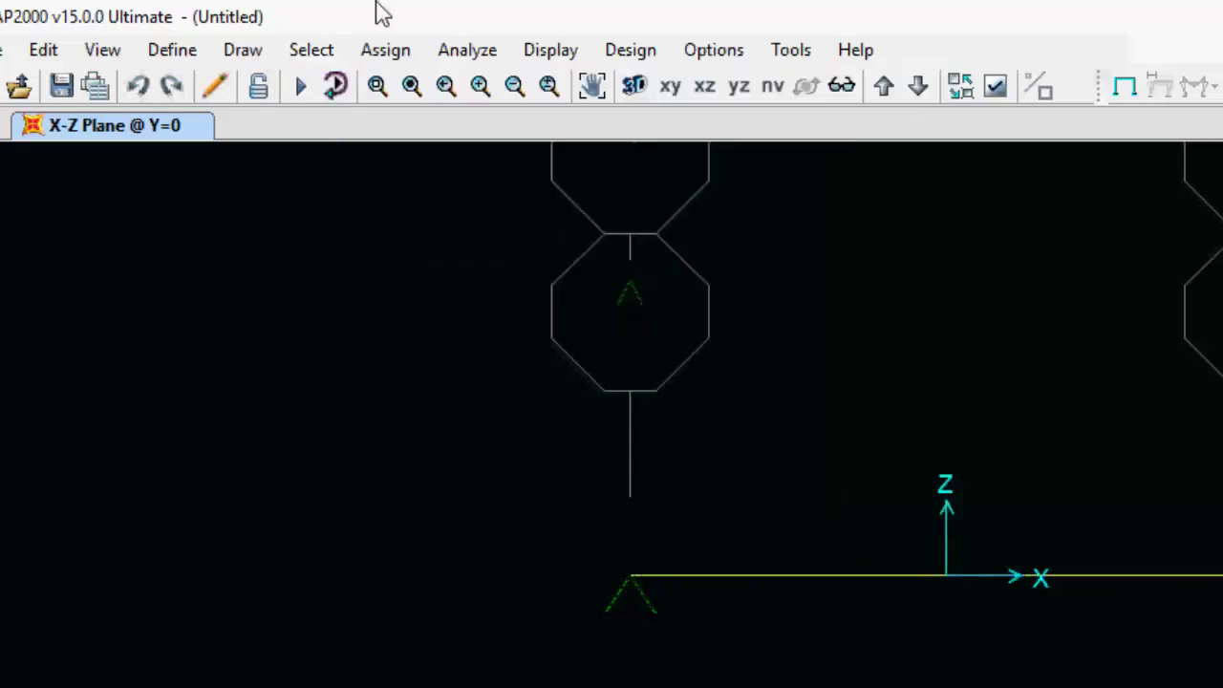
pyautogui.click(312, 50)
pyautogui.moveTo(532, 93)
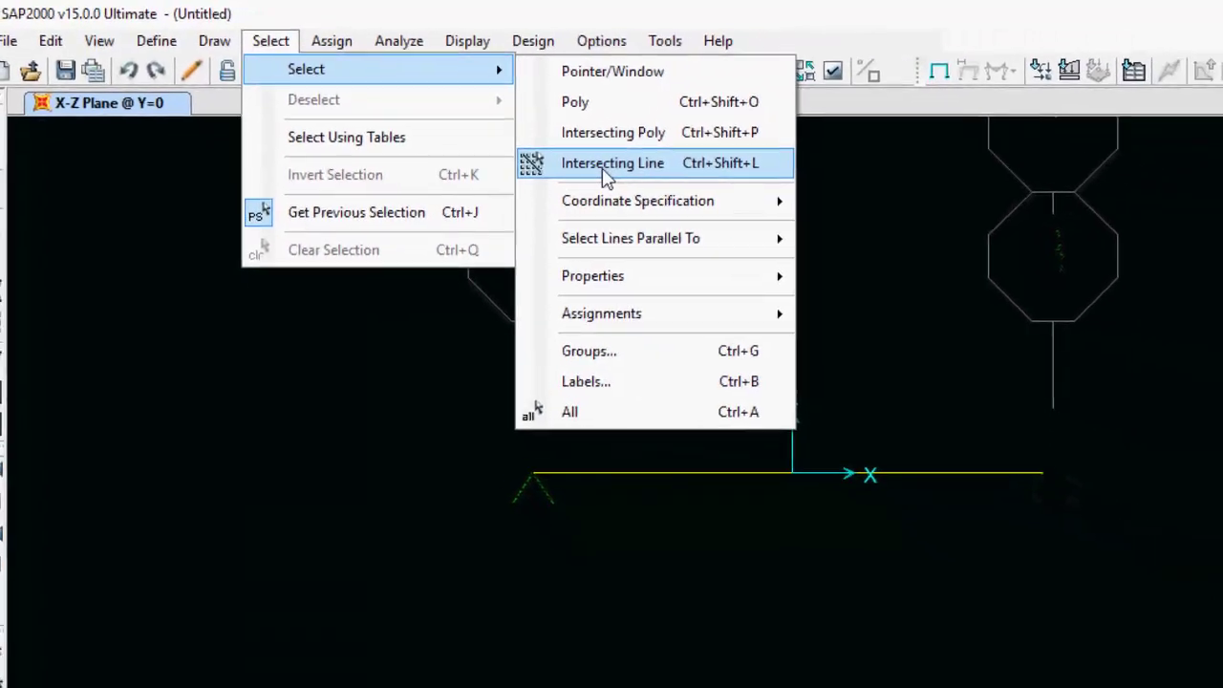
pyautogui.click(605, 163)
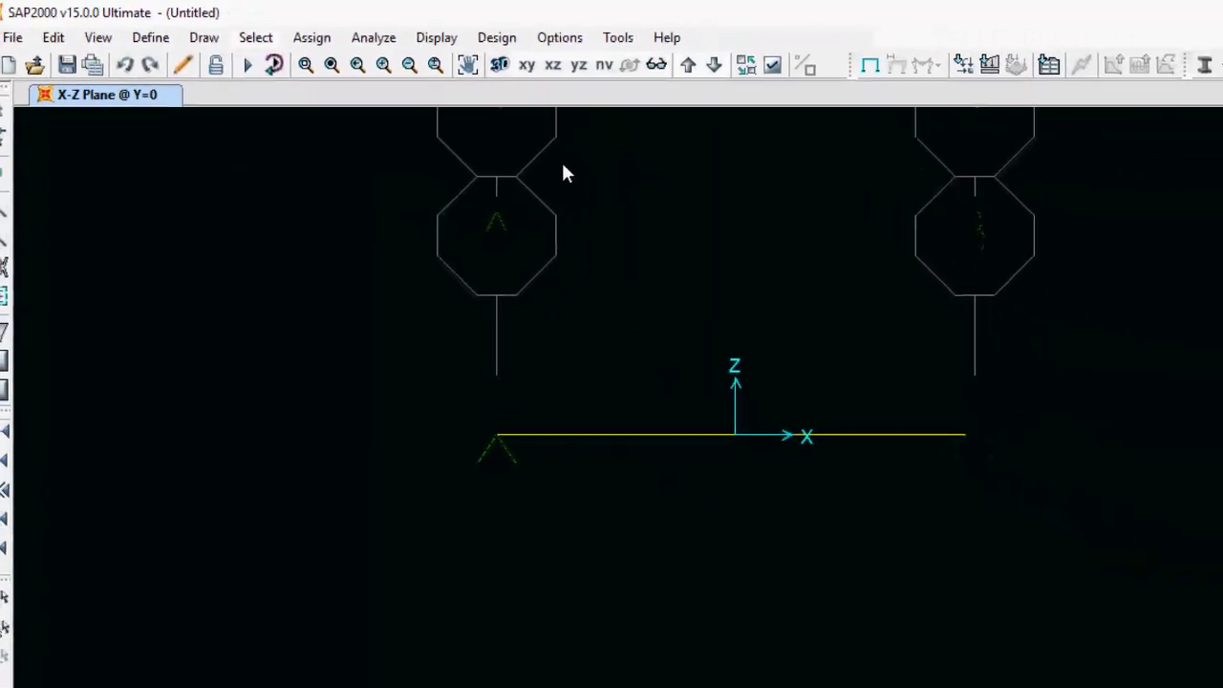
pyautogui.click(783, 660)
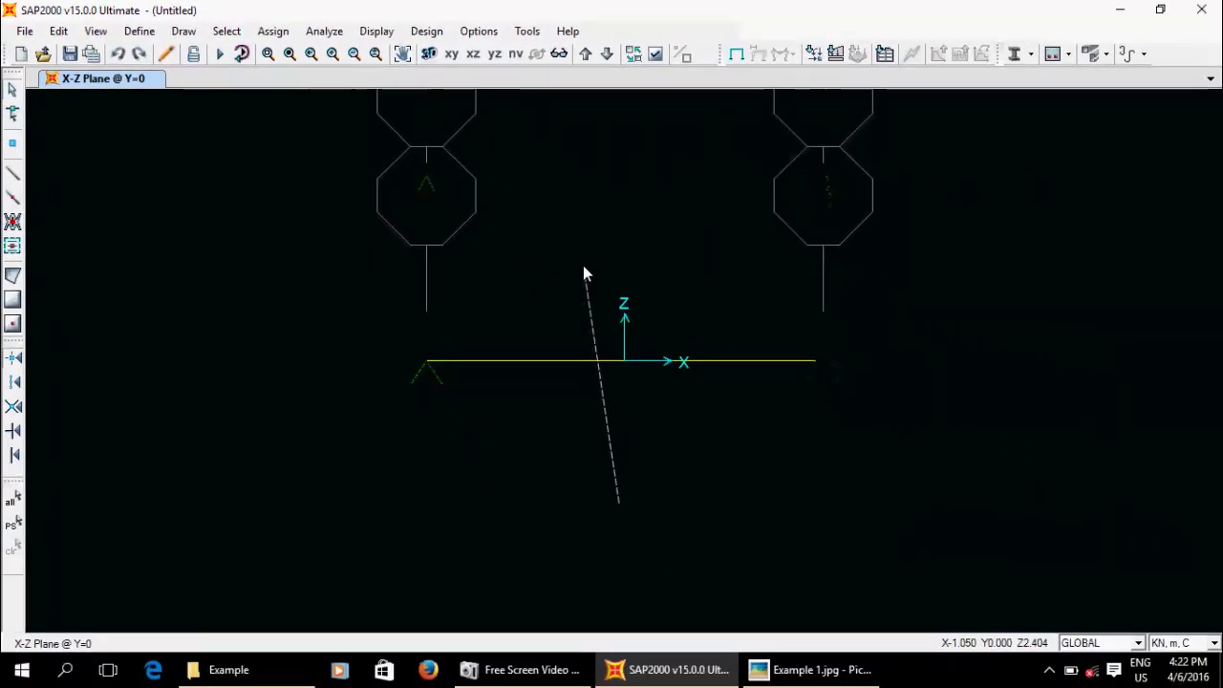
pyautogui.click(584, 268)
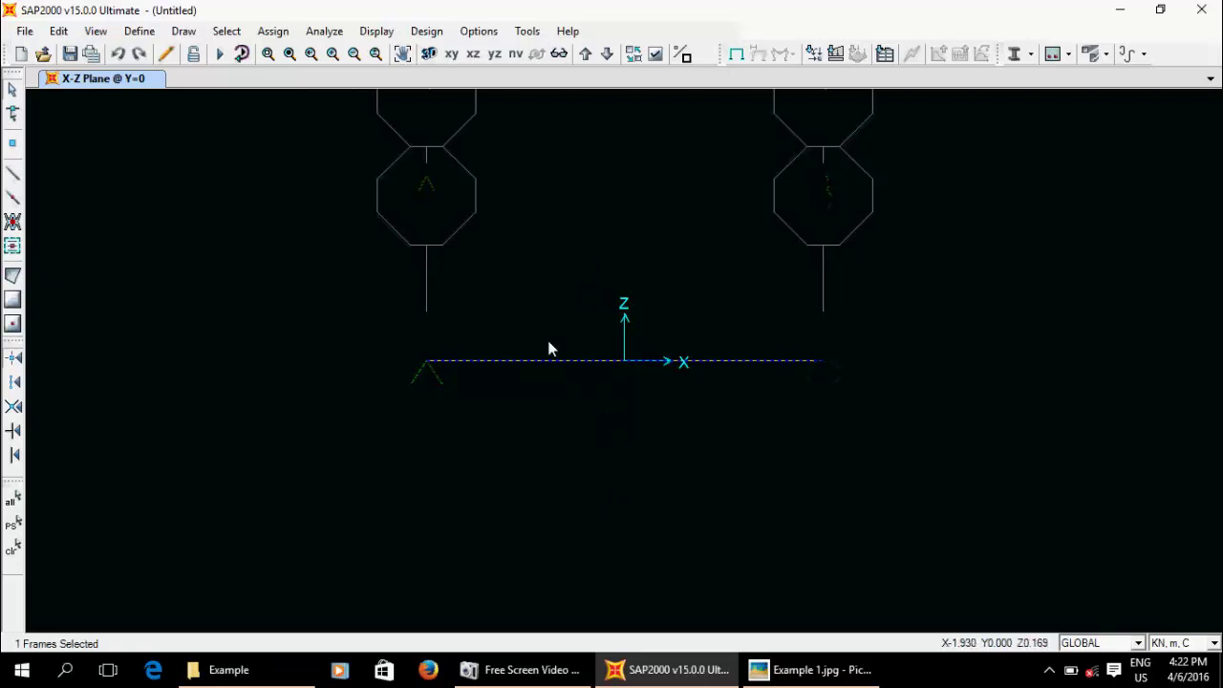
pyautogui.click(227, 30)
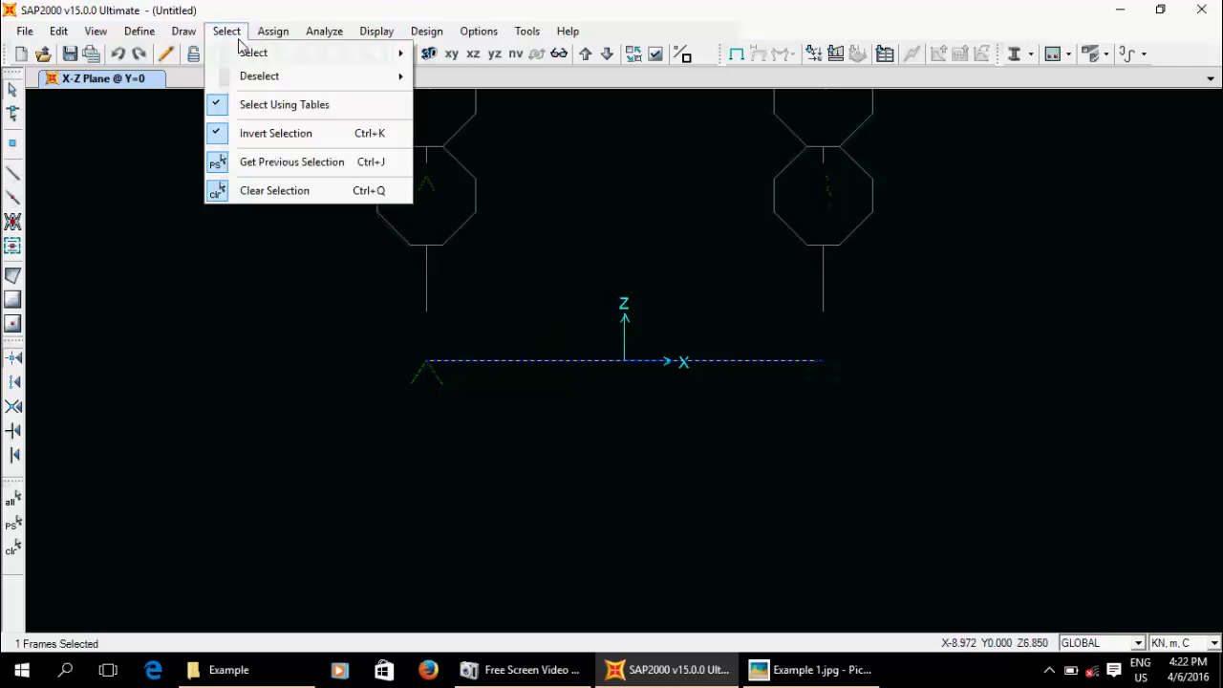
pyautogui.moveTo(308, 55)
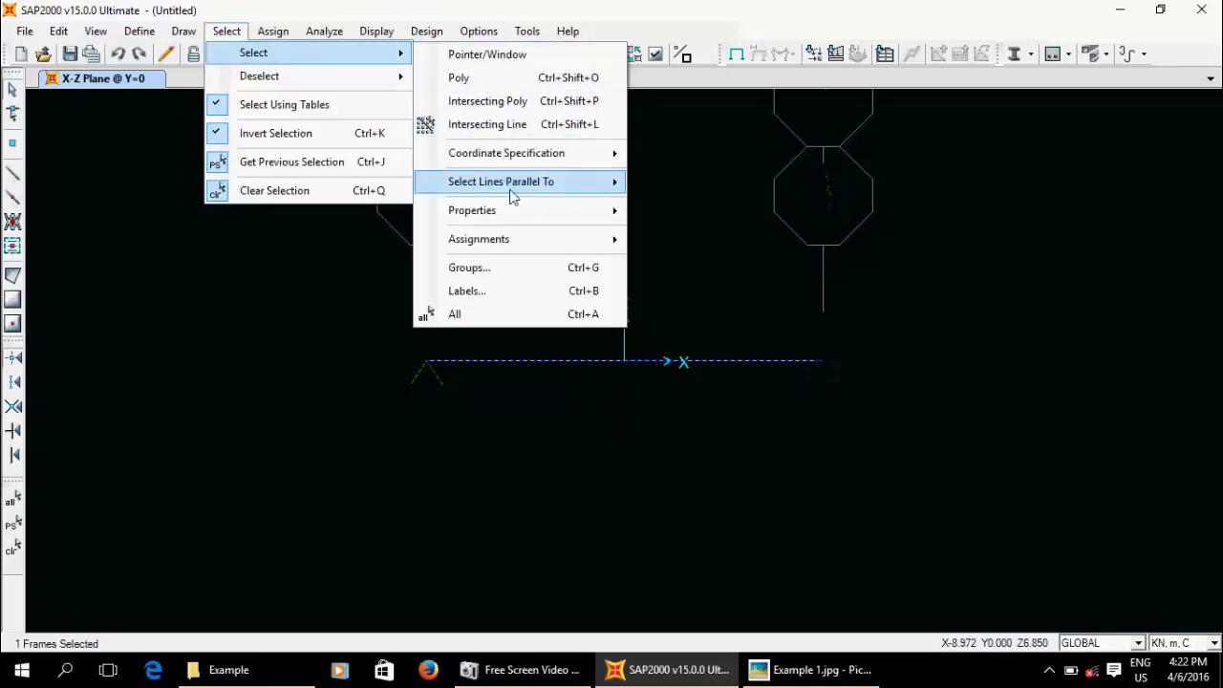
pyautogui.moveTo(570, 220)
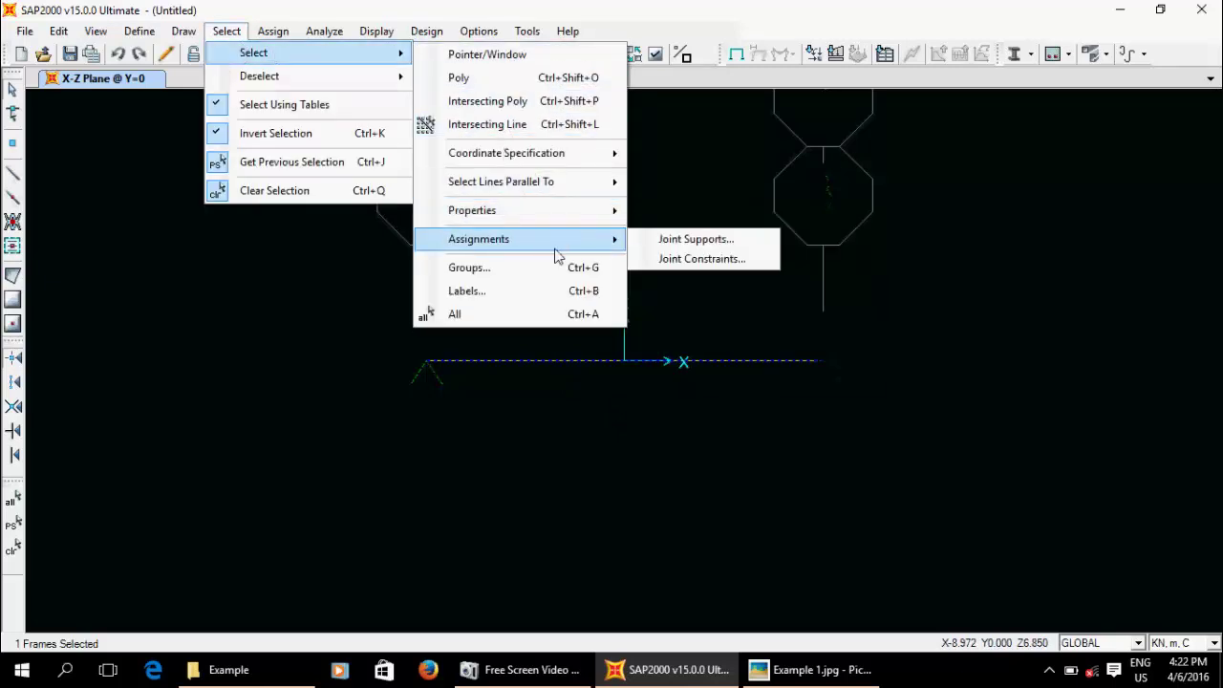
pyautogui.click(730, 180)
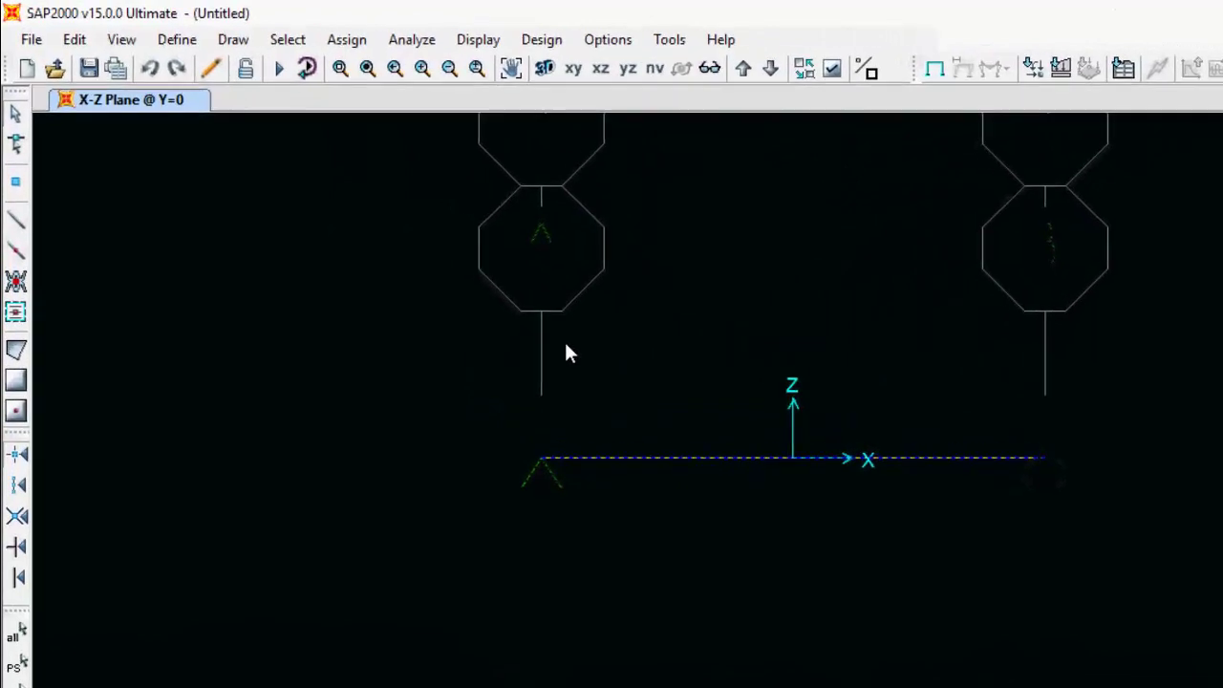
# - Assign a uniform distributed frame load of 10 kN/m in the Gravity direction to the selected beam under the DEAD load pattern
pyautogui.click(378, 43)
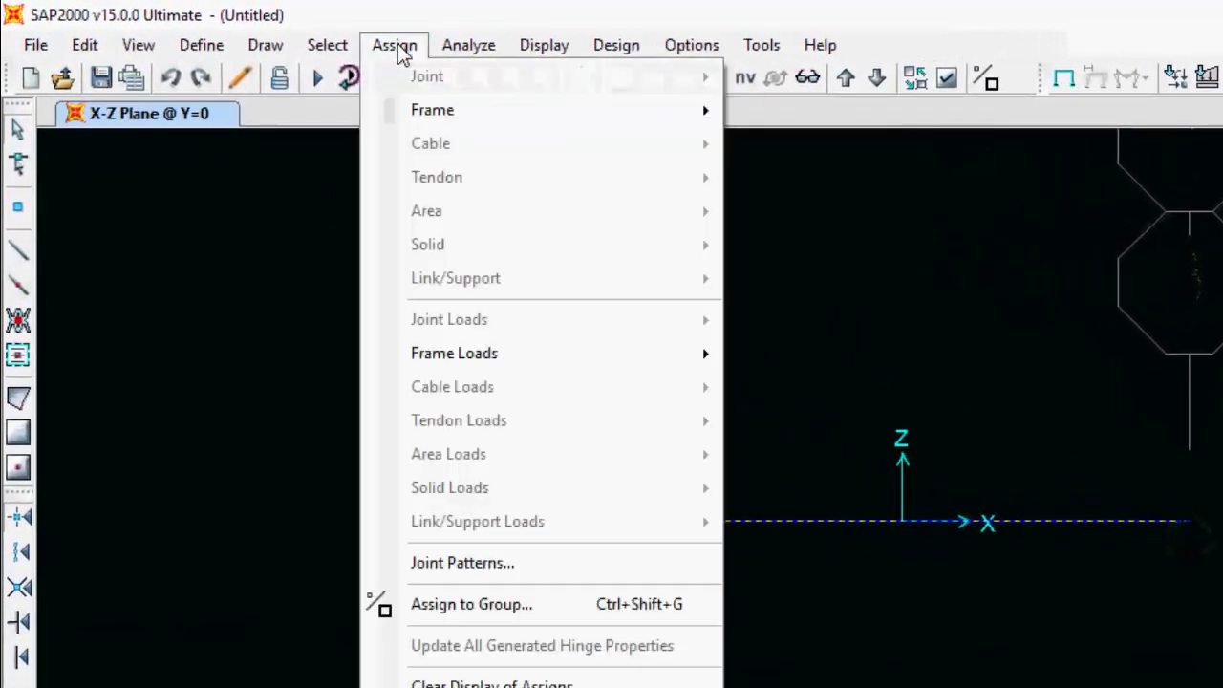
pyautogui.moveTo(546, 354)
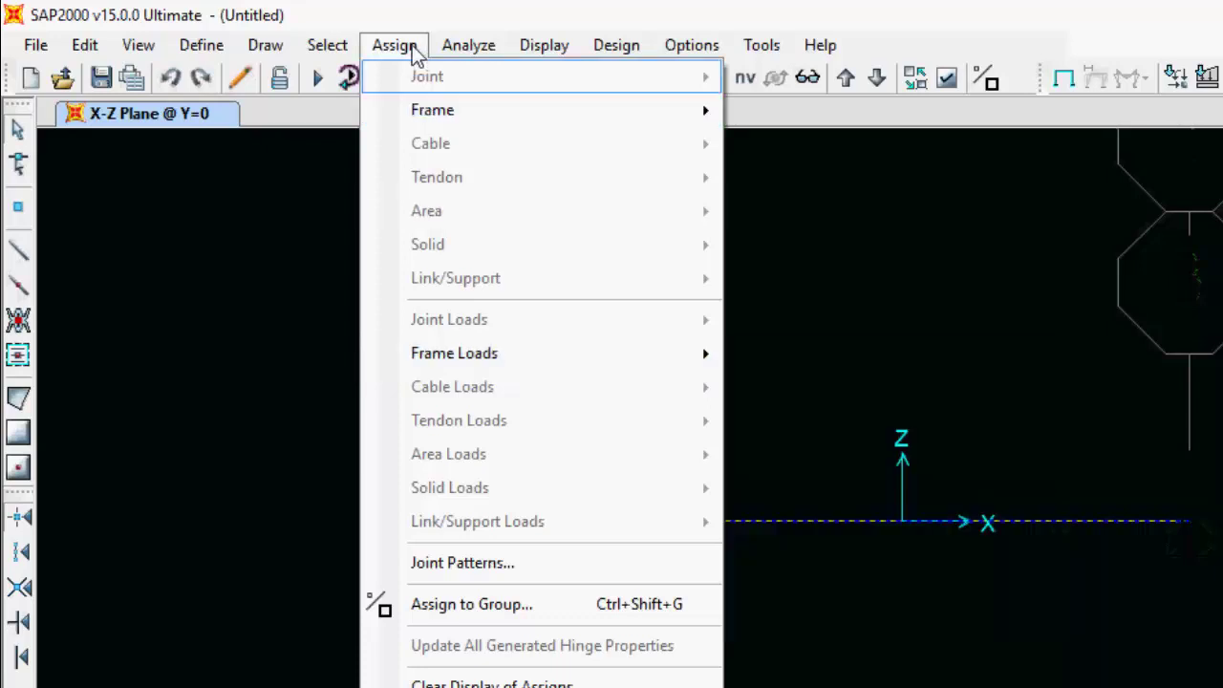
pyautogui.moveTo(453, 362)
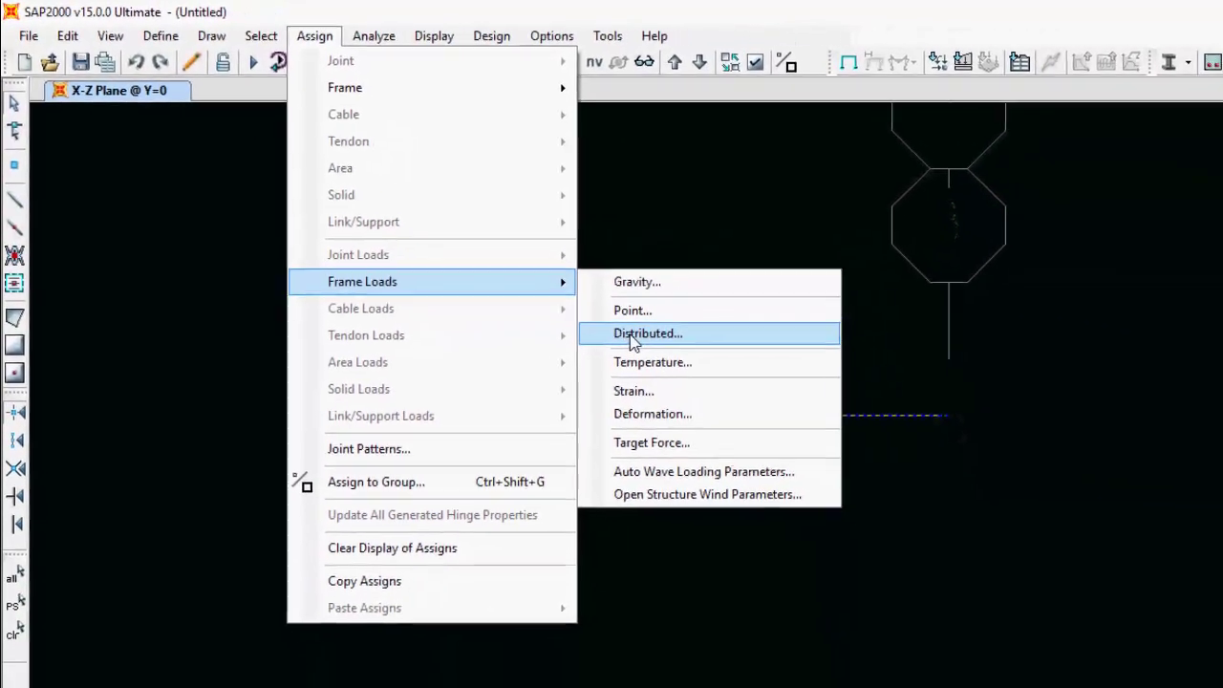
pyautogui.click(636, 337)
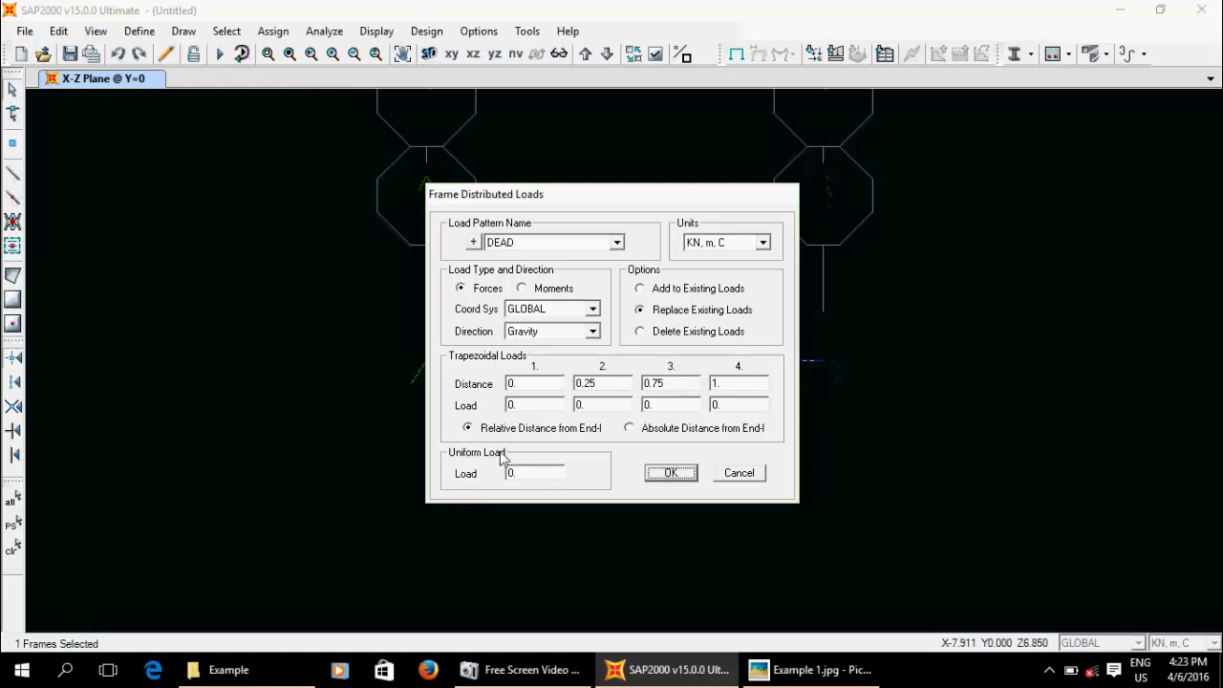
pyautogui.moveTo(698, 196); pyautogui.dragTo(621, 401)
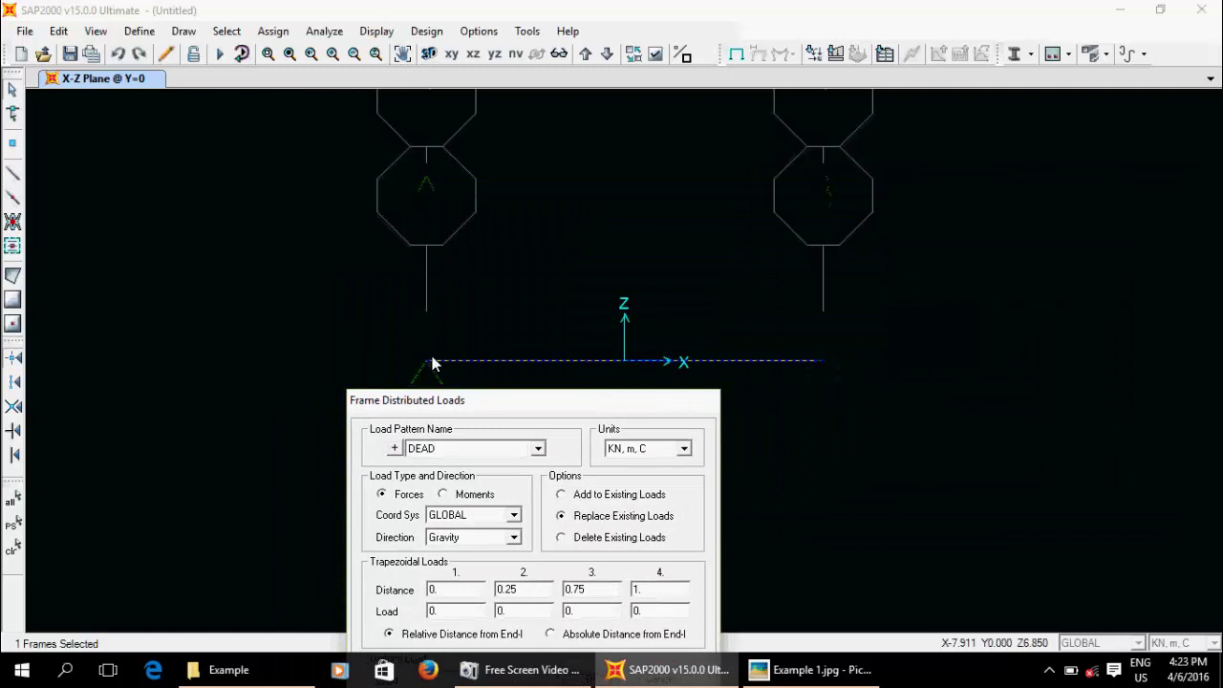
pyautogui.moveTo(617, 403); pyautogui.dragTo(656, 184)
pyautogui.doubleClick(497, 456)
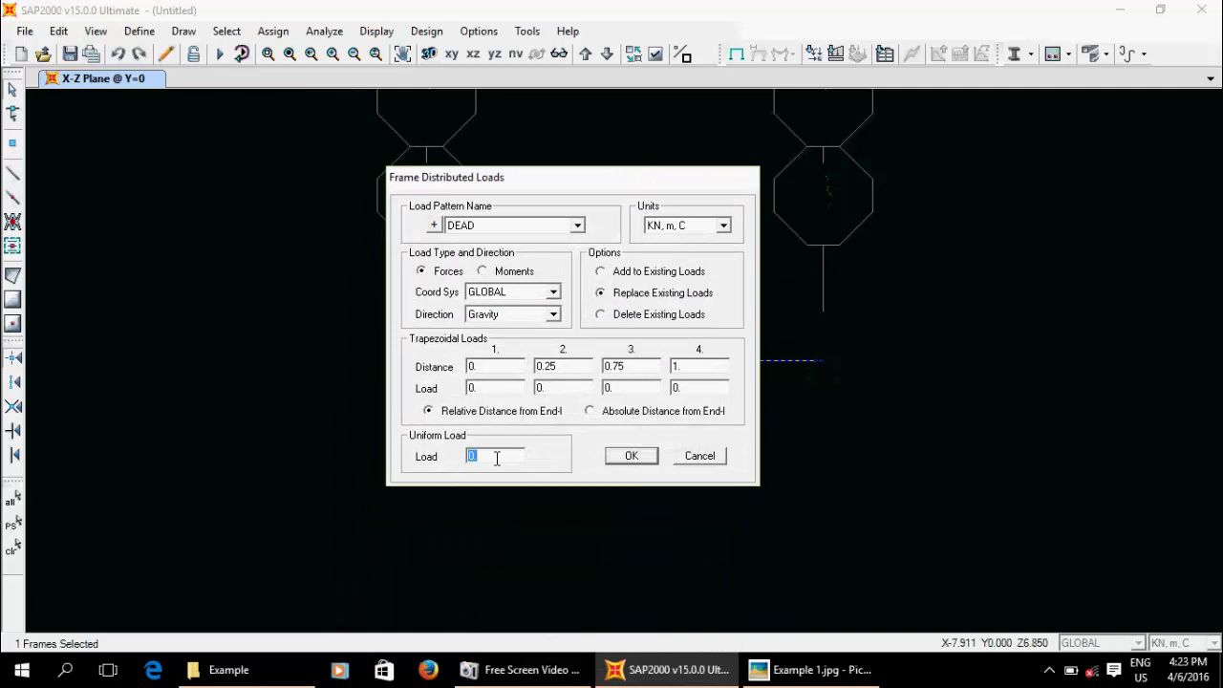
pyautogui.write('10')
pyautogui.click(637, 459)
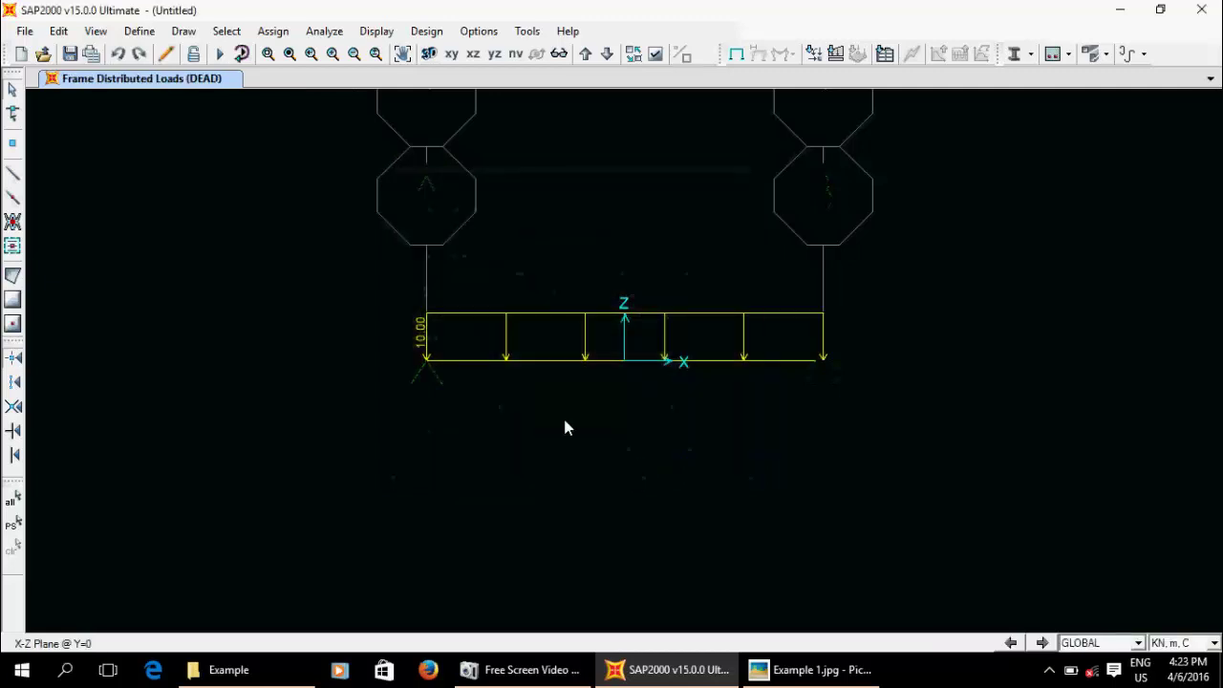
# - Consult the Example 1 image for the load value, and open the distributed frame load assignment for the beam
pyautogui.click(855, 676)
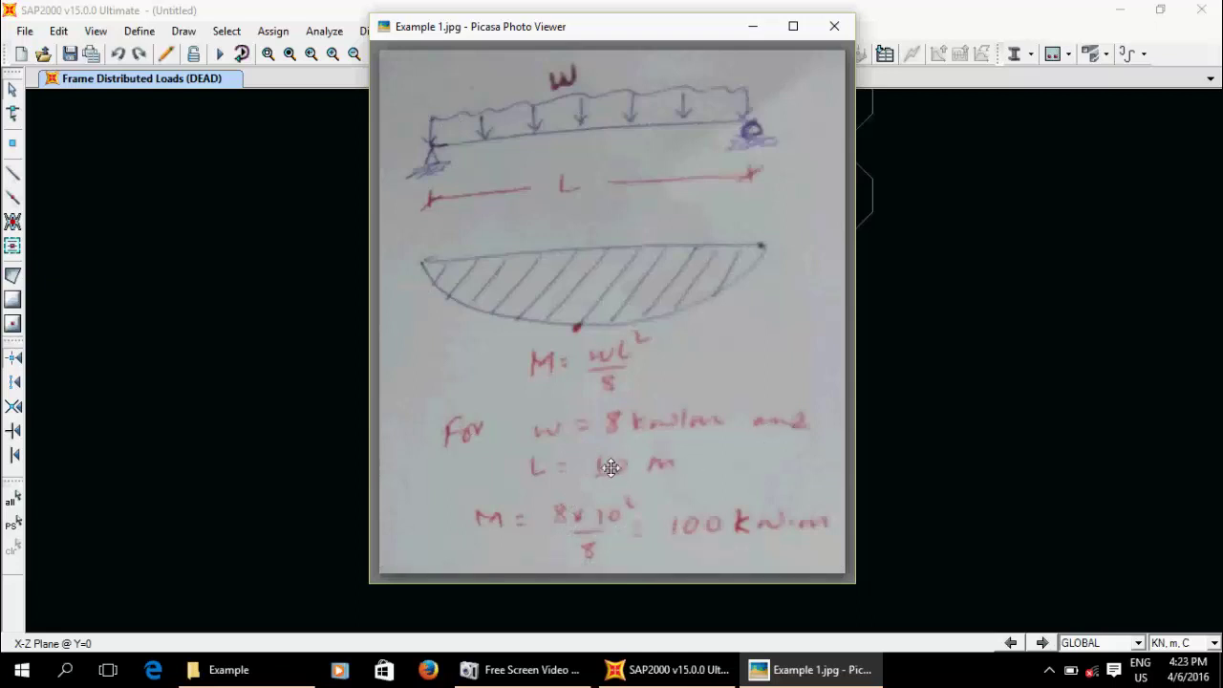
pyautogui.click(952, 400)
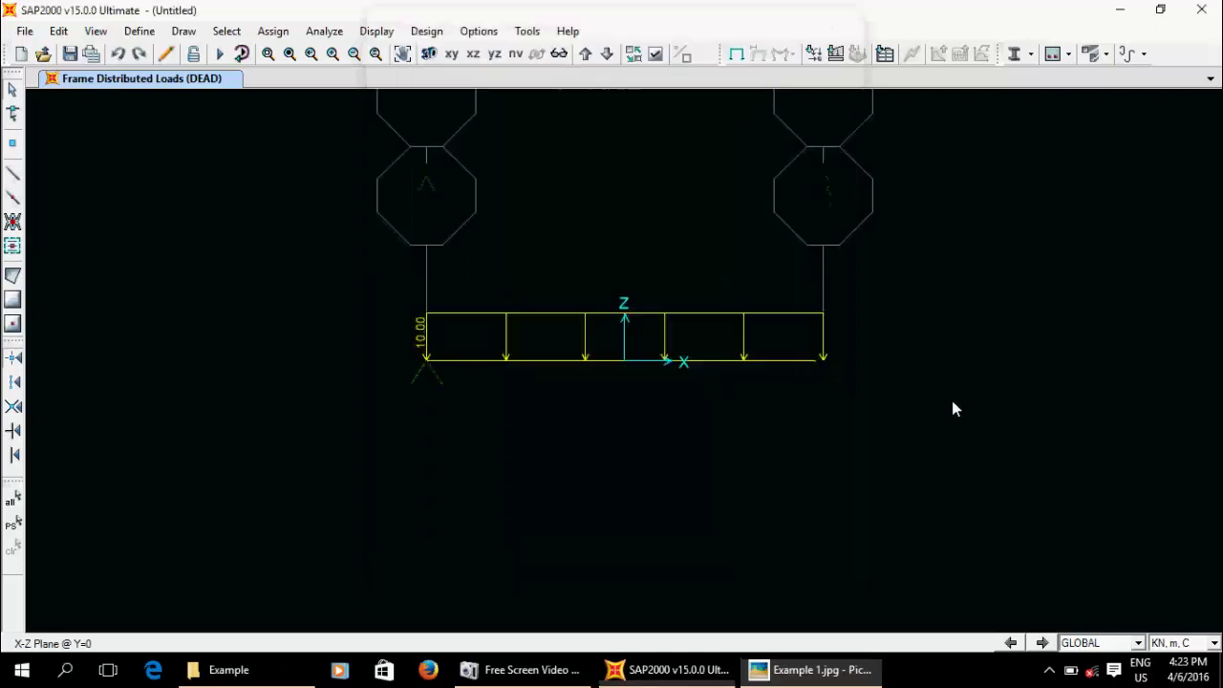
pyautogui.click(573, 364)
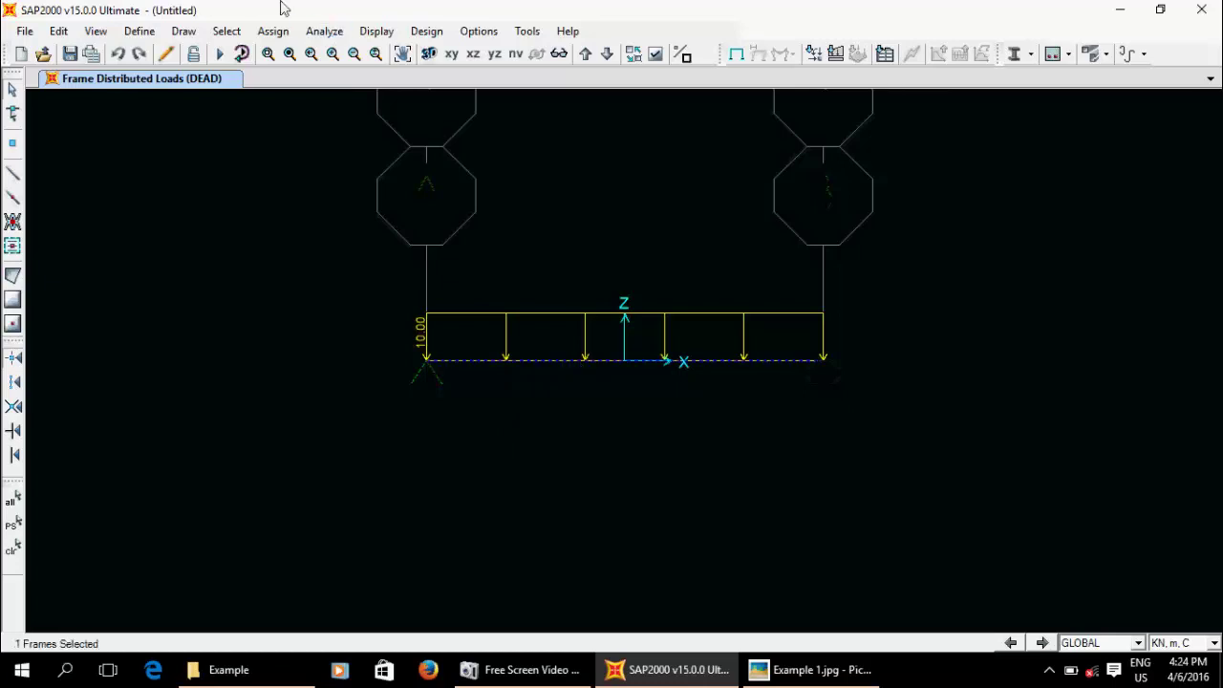
pyautogui.click(273, 30)
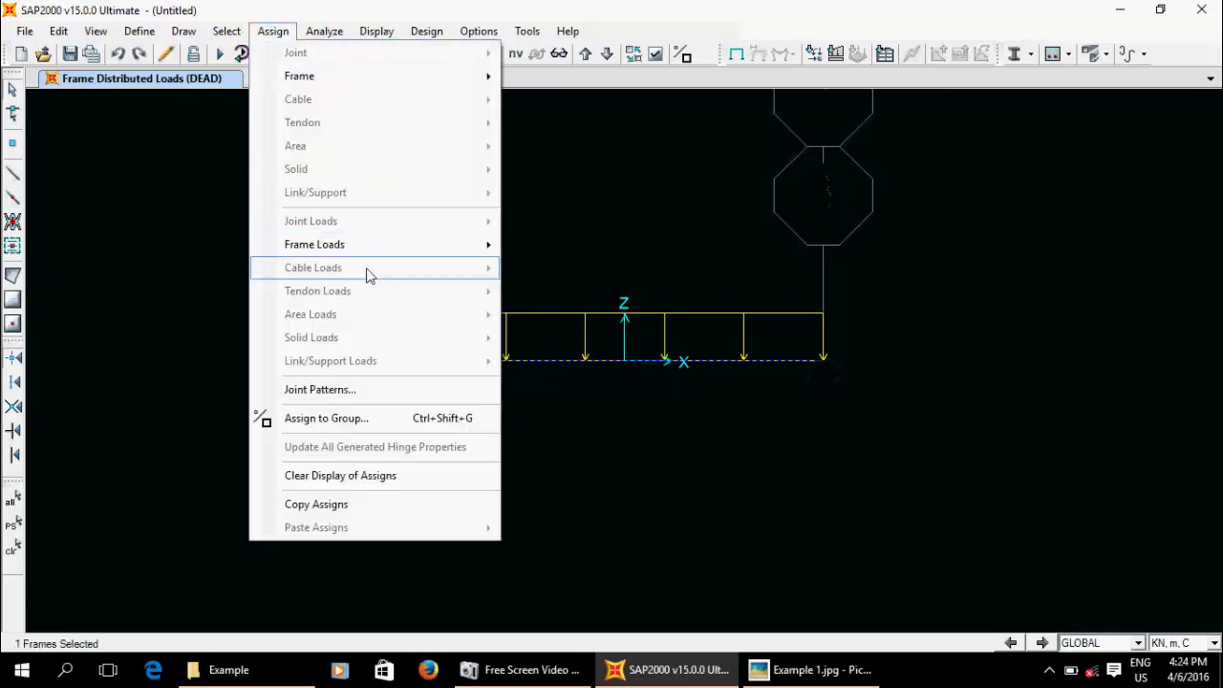
pyautogui.moveTo(389, 248)
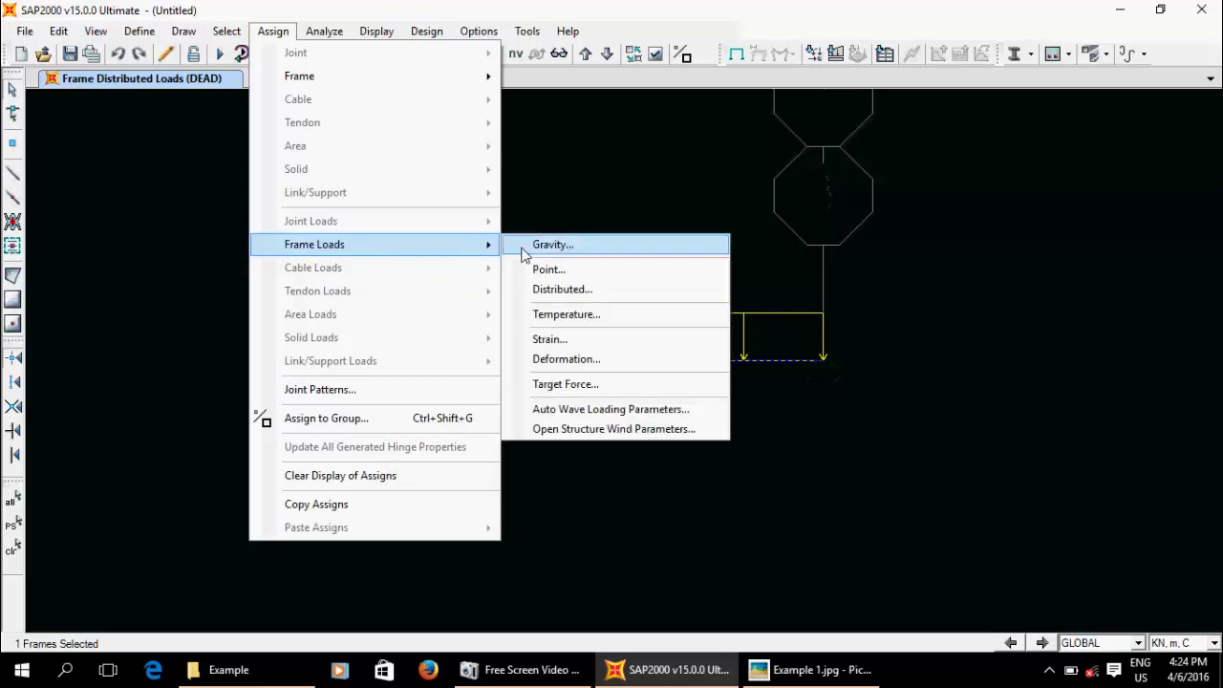
pyautogui.click(562, 291)
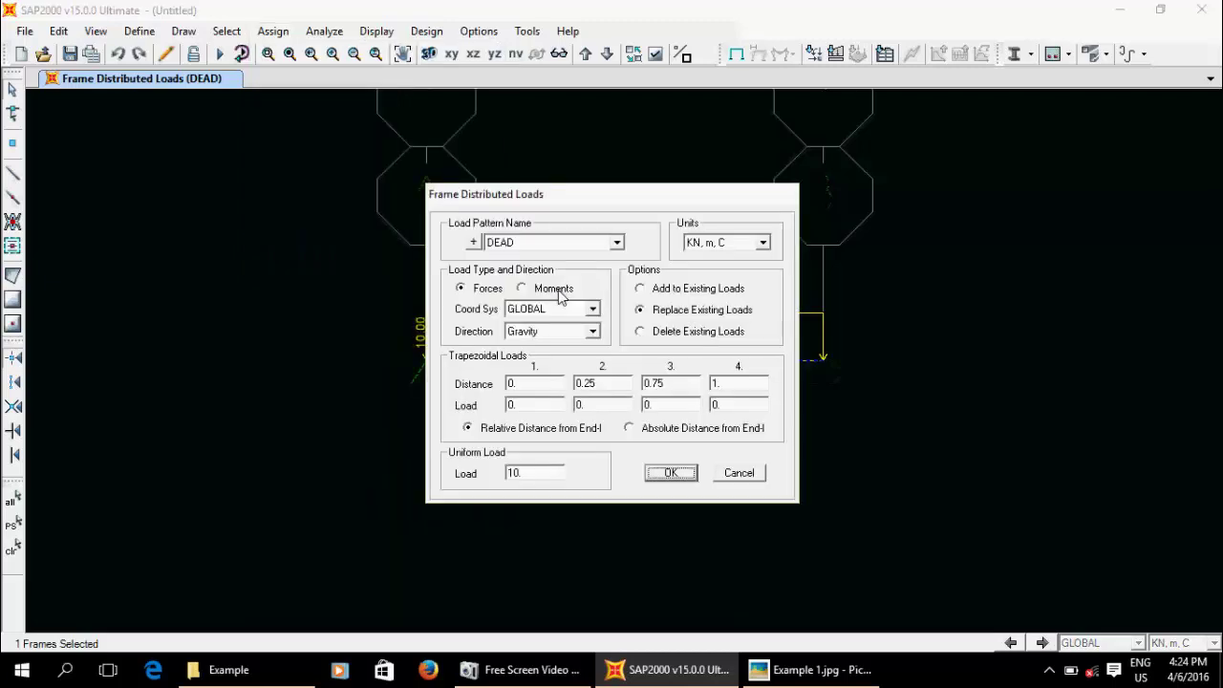
# - Try the Add to, Replace and Delete Existing Loads options for the beam's distributed load, moving the dialog off the beam
pyautogui.doubleClick(534, 476)
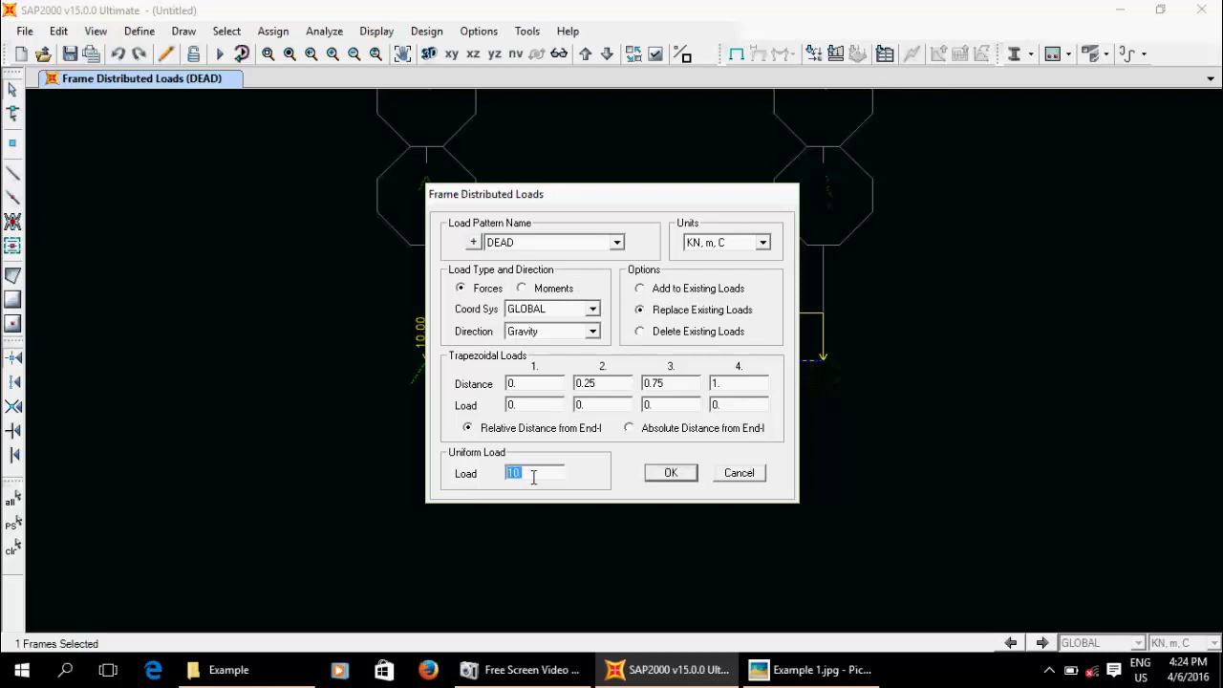
pyautogui.click(669, 288)
pyautogui.click(661, 314)
pyautogui.click(649, 334)
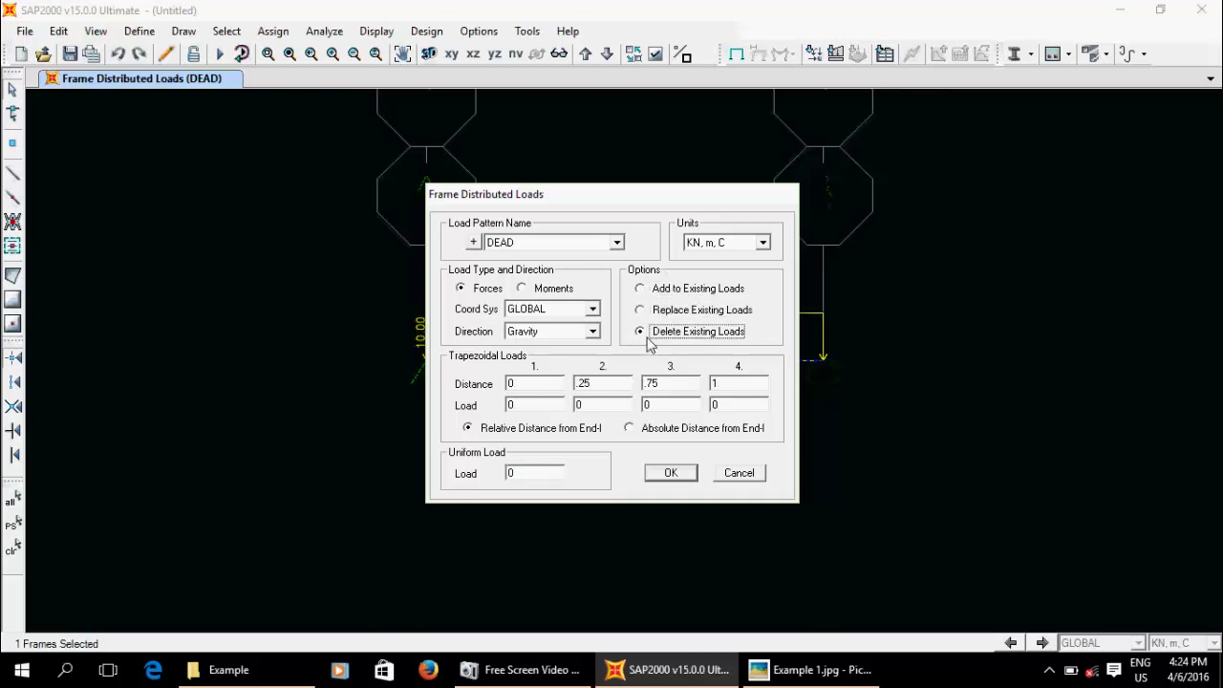
pyautogui.moveTo(653, 198); pyautogui.dragTo(922, 143)
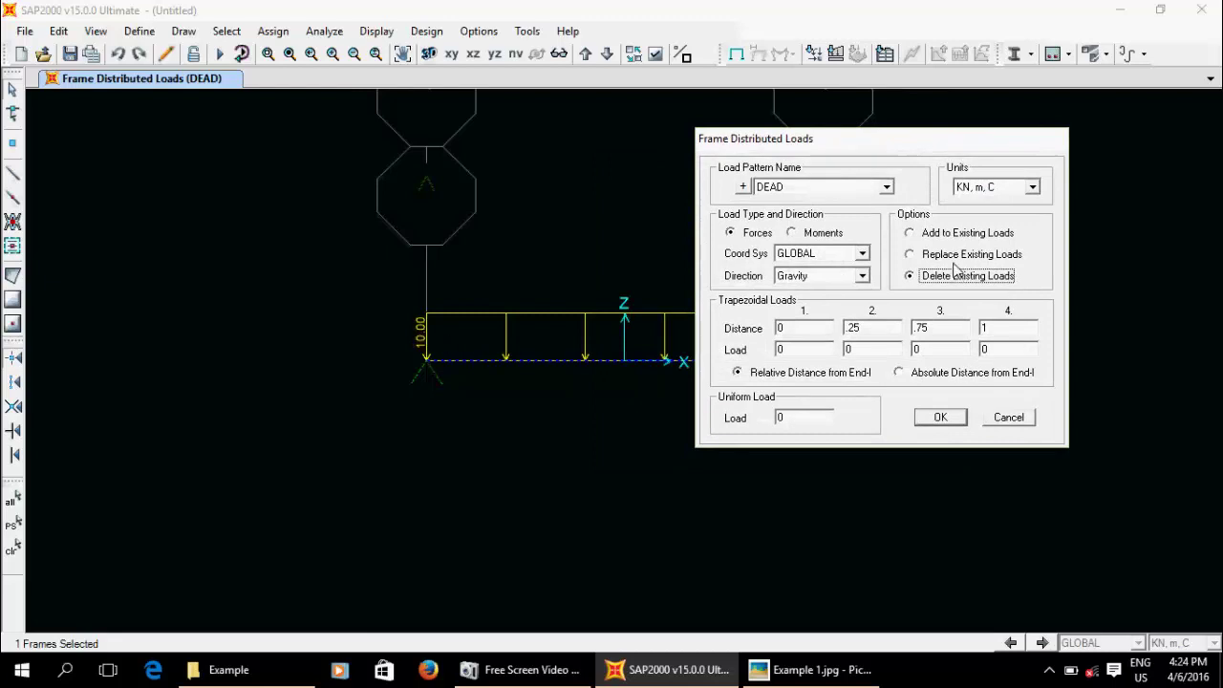
pyautogui.click(944, 234)
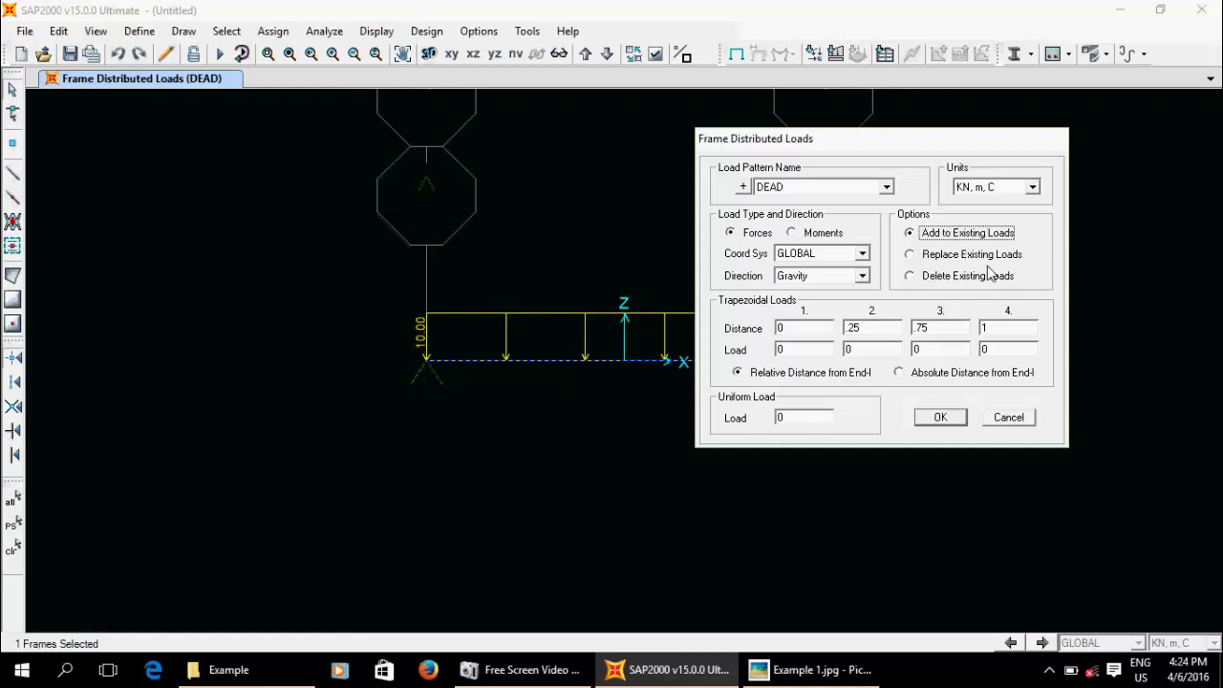
# - Replace the beam's existing DEAD distributed load with a uniform Gravity load of 8 kN/m, checking the value against the Example 1 image
pyautogui.doubleClick(809, 420)
pyautogui.click(932, 256)
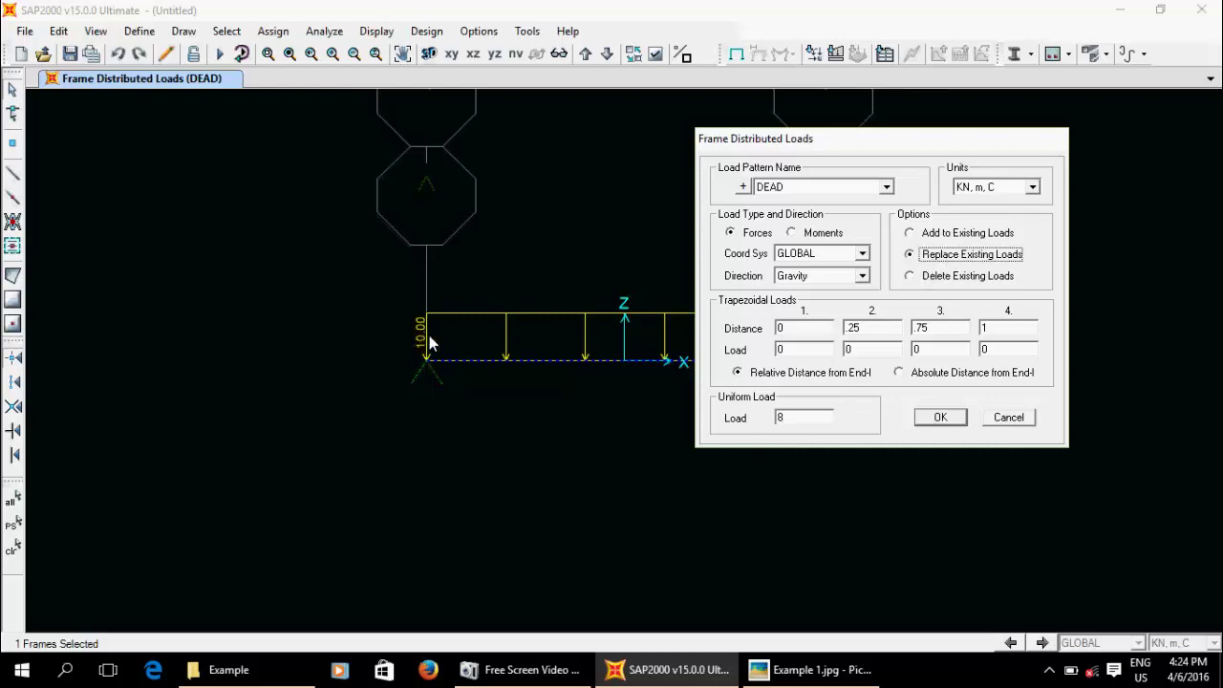
pyautogui.doubleClick(801, 418)
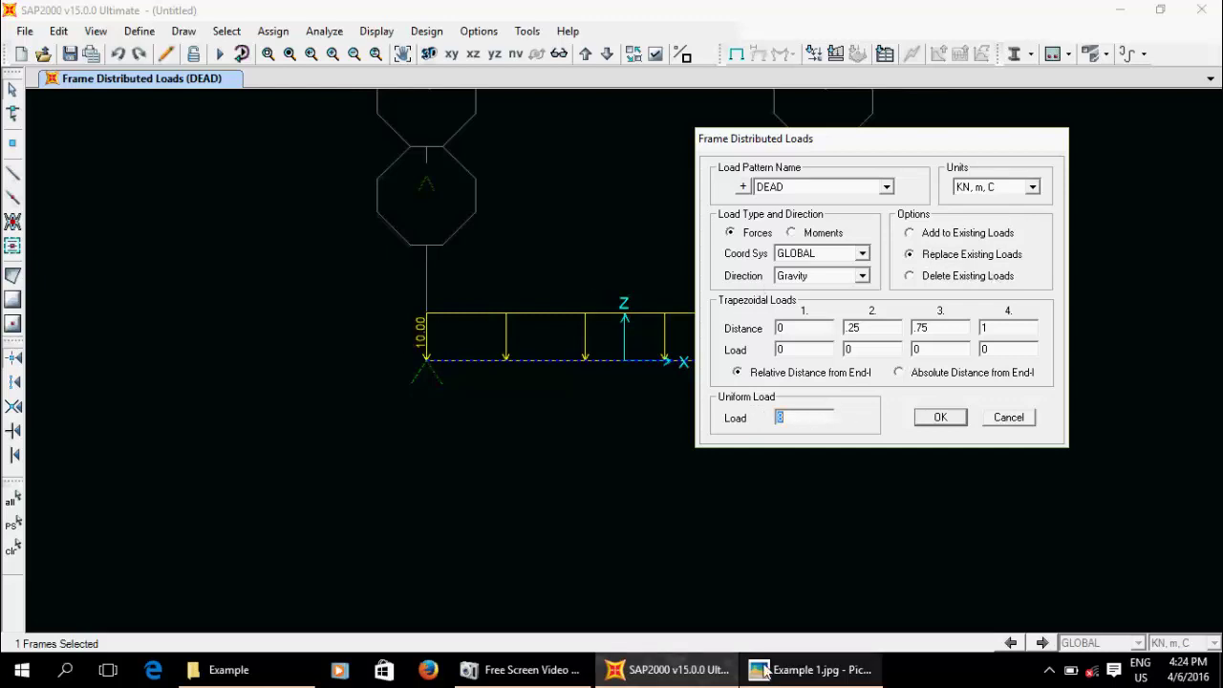
pyautogui.click(812, 670)
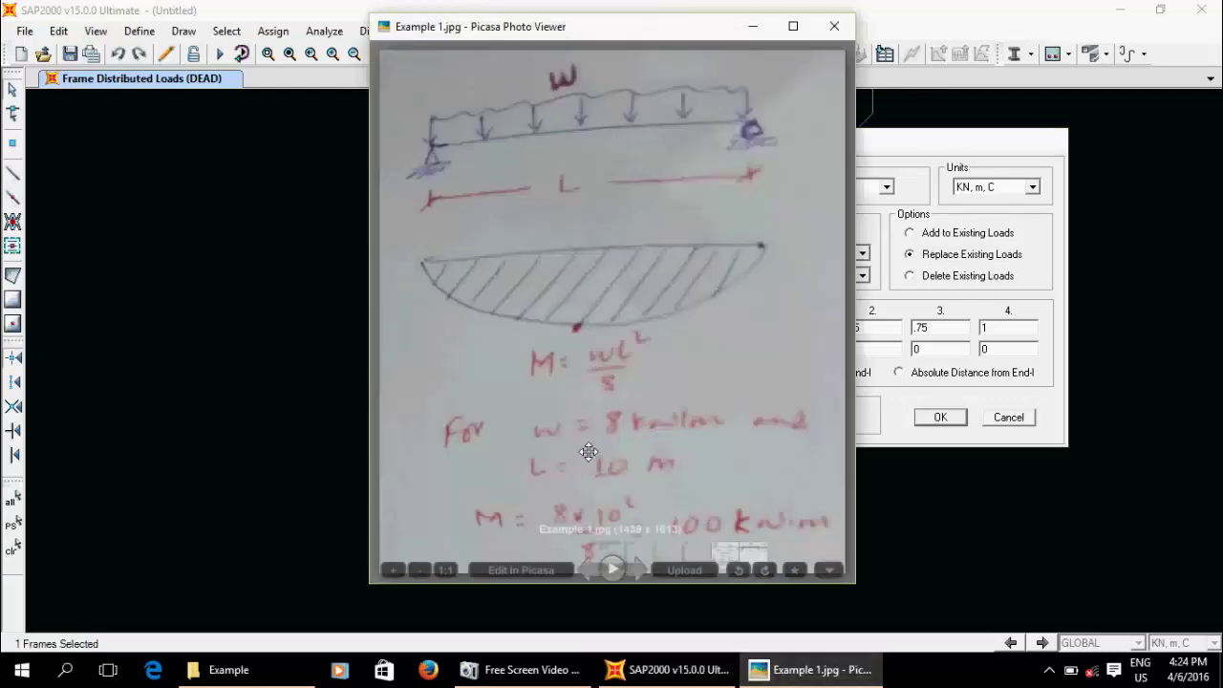
pyautogui.click(867, 412)
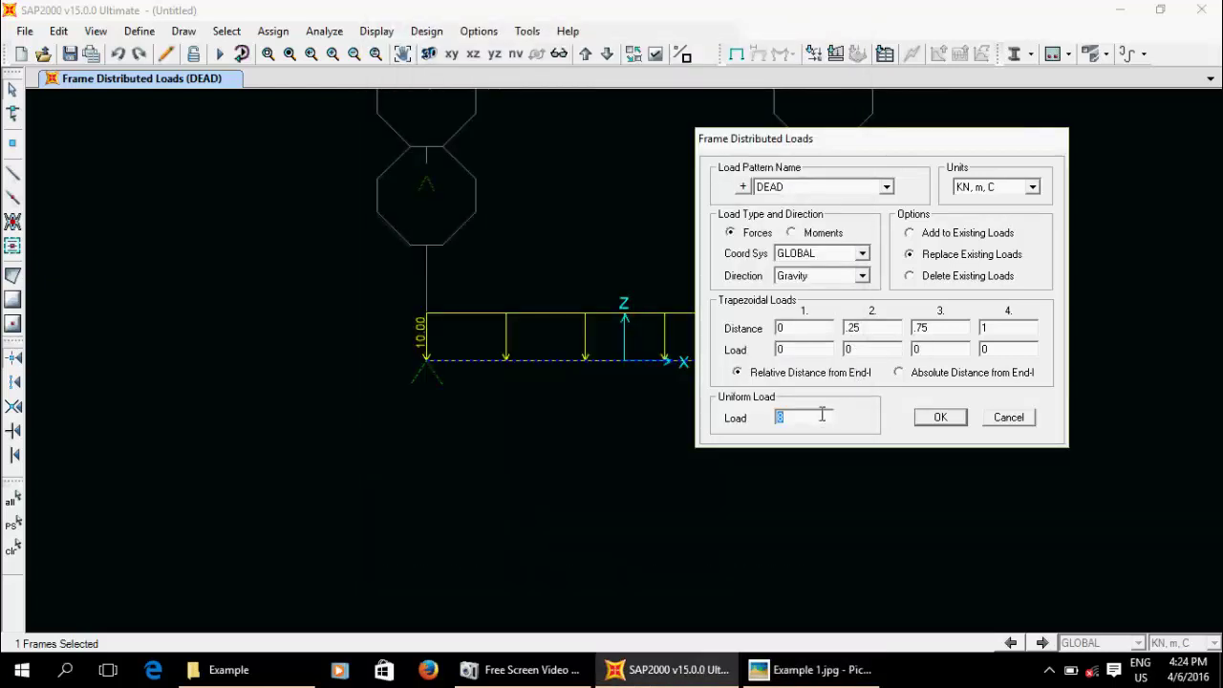
pyautogui.click(967, 256)
pyautogui.click(938, 418)
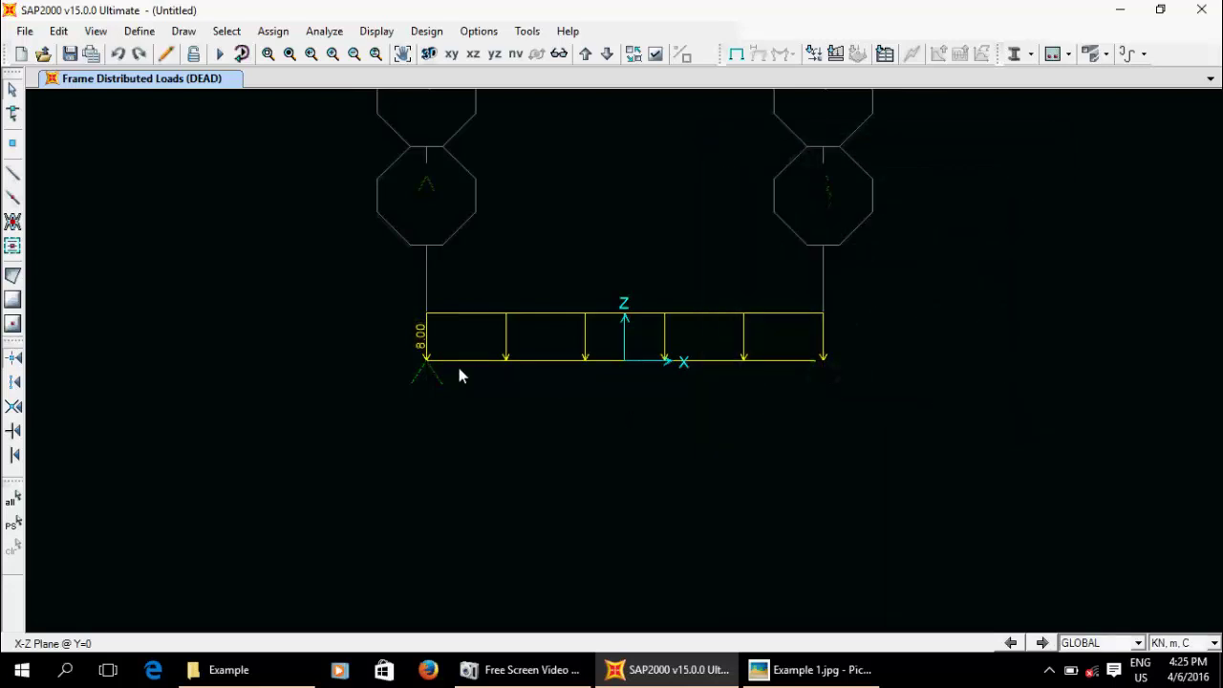
# - Review the Example 1 image, and start the analysis run with both the DEAD and MODAL load cases set to Run
pyautogui.click(757, 670)
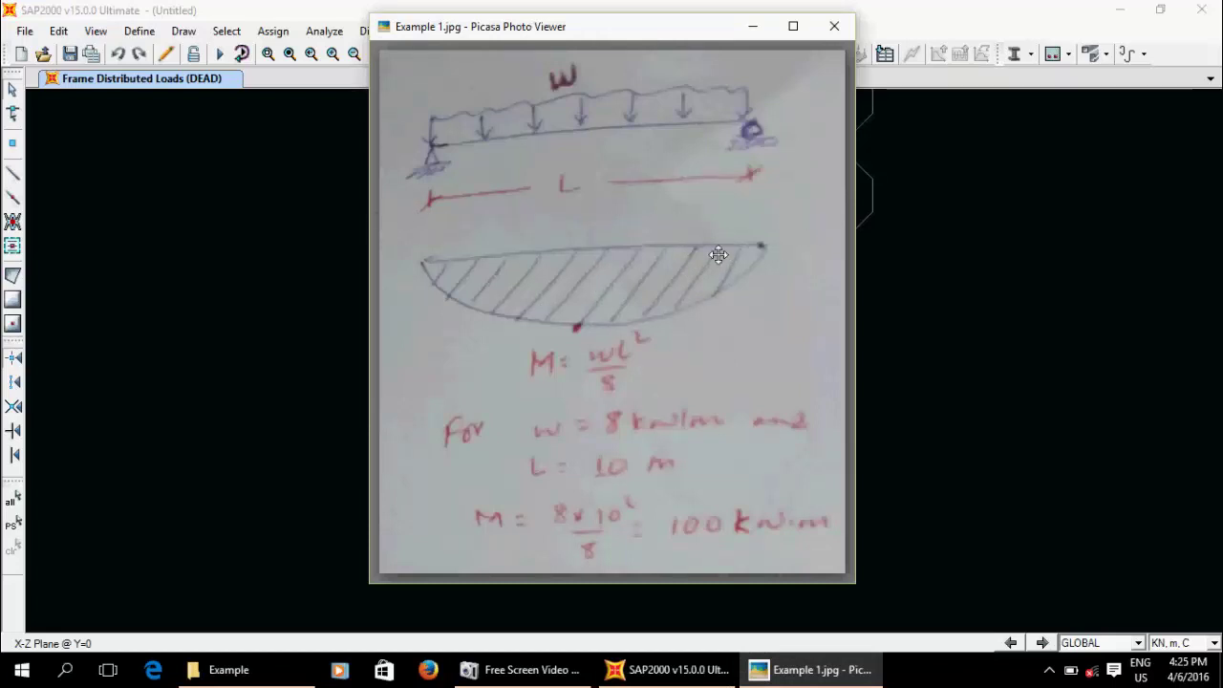
pyautogui.click(937, 384)
pyautogui.click(363, 35)
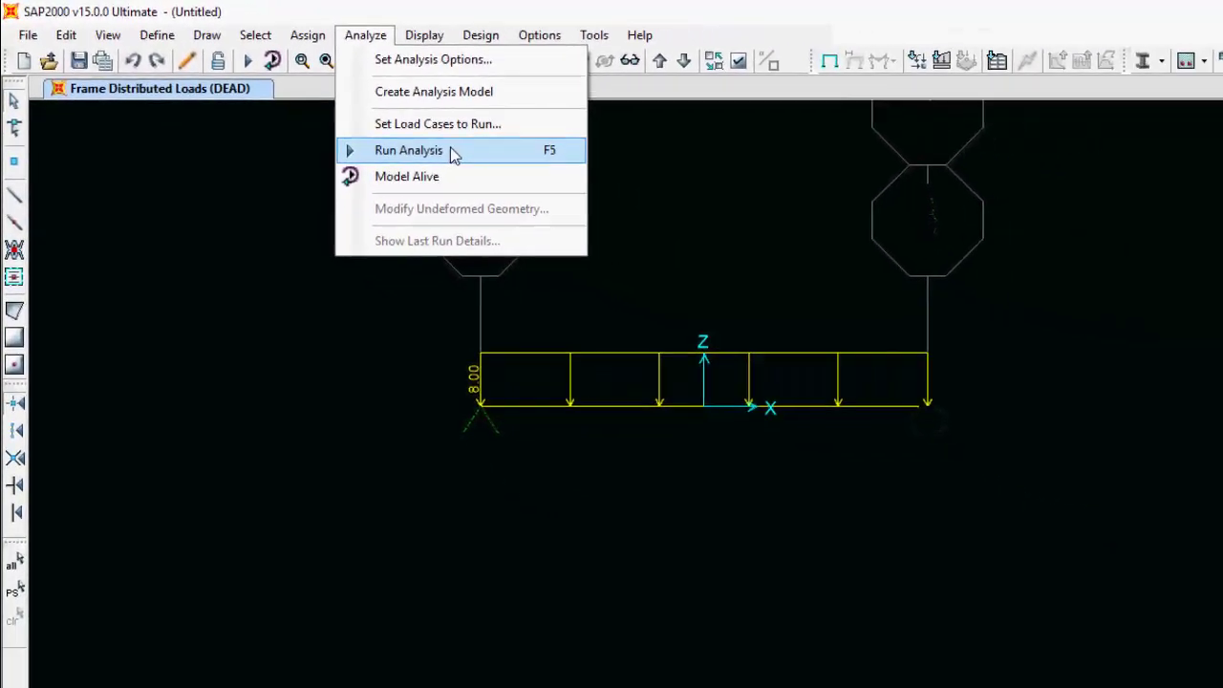
pyautogui.click(510, 172)
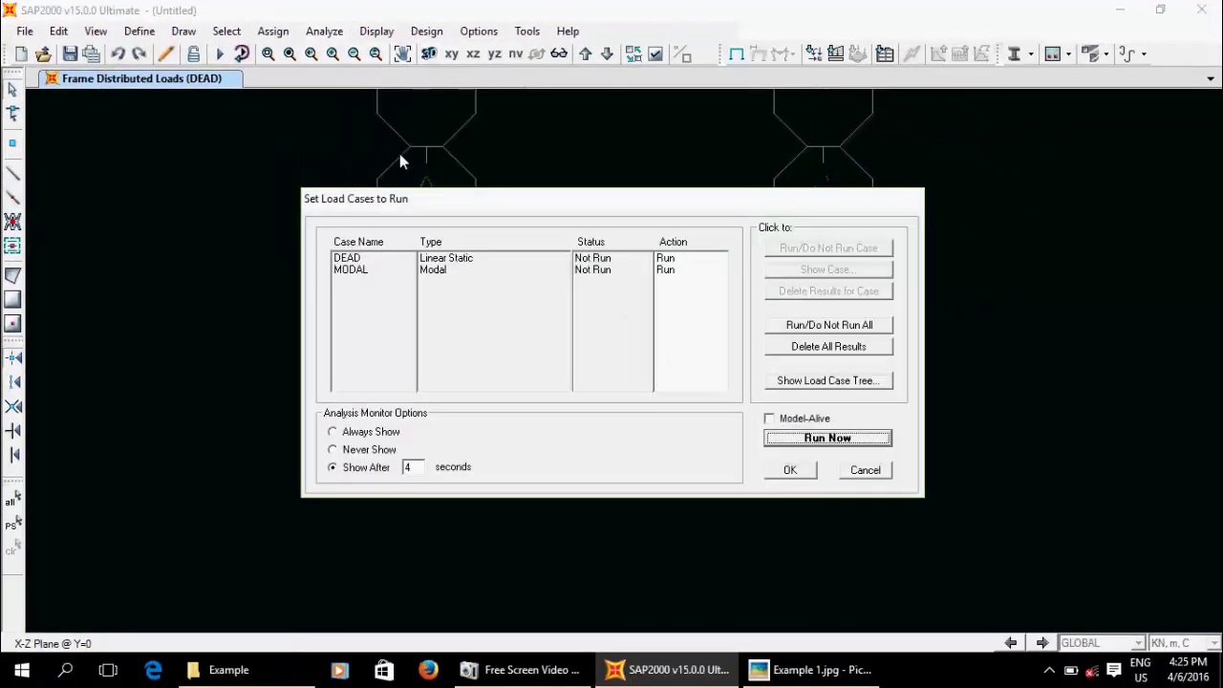
pyautogui.click(686, 270)
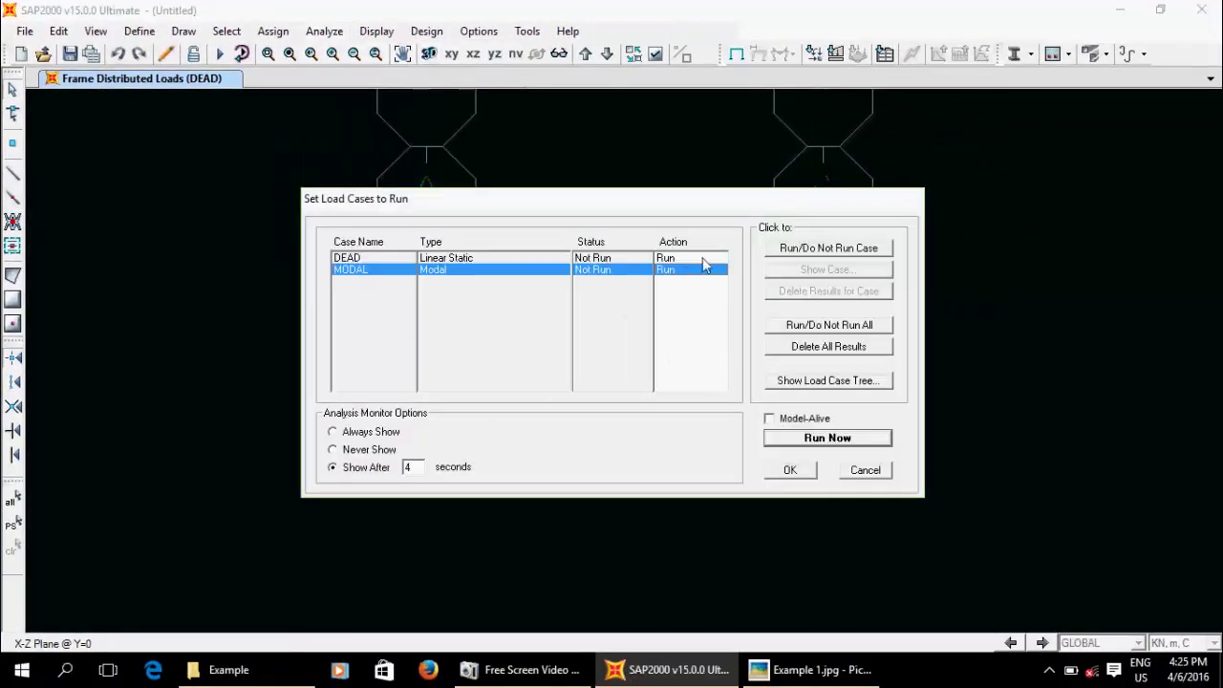
pyautogui.click(703, 258)
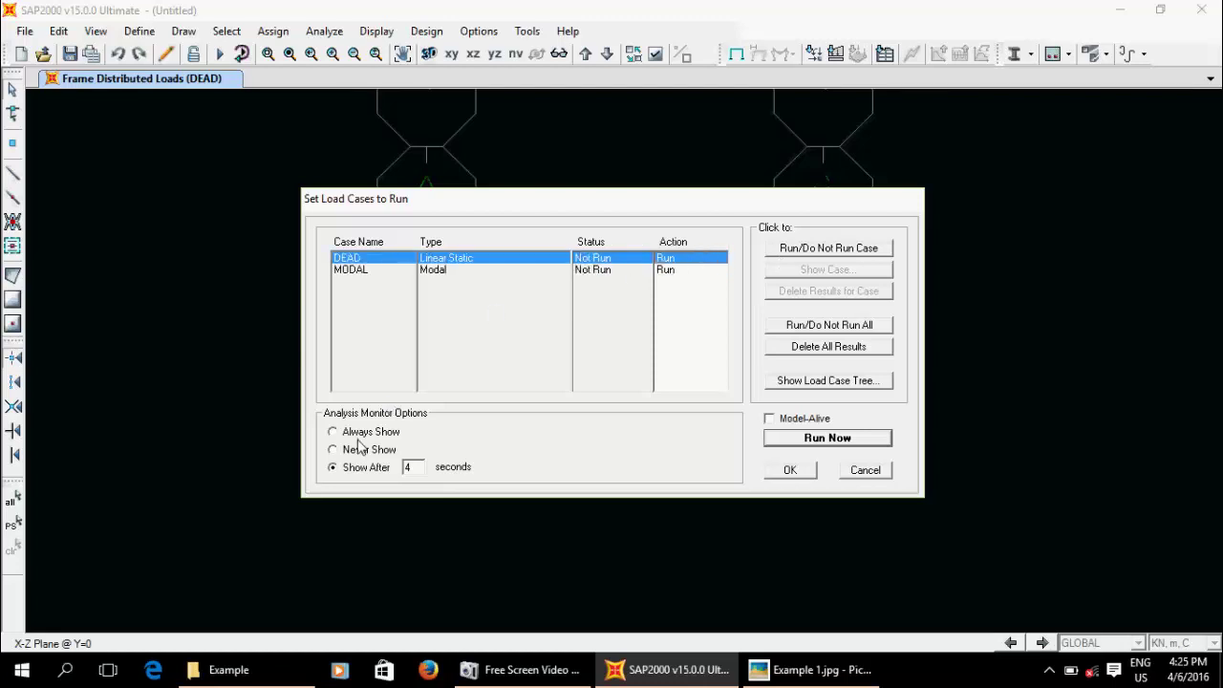
pyautogui.click(821, 438)
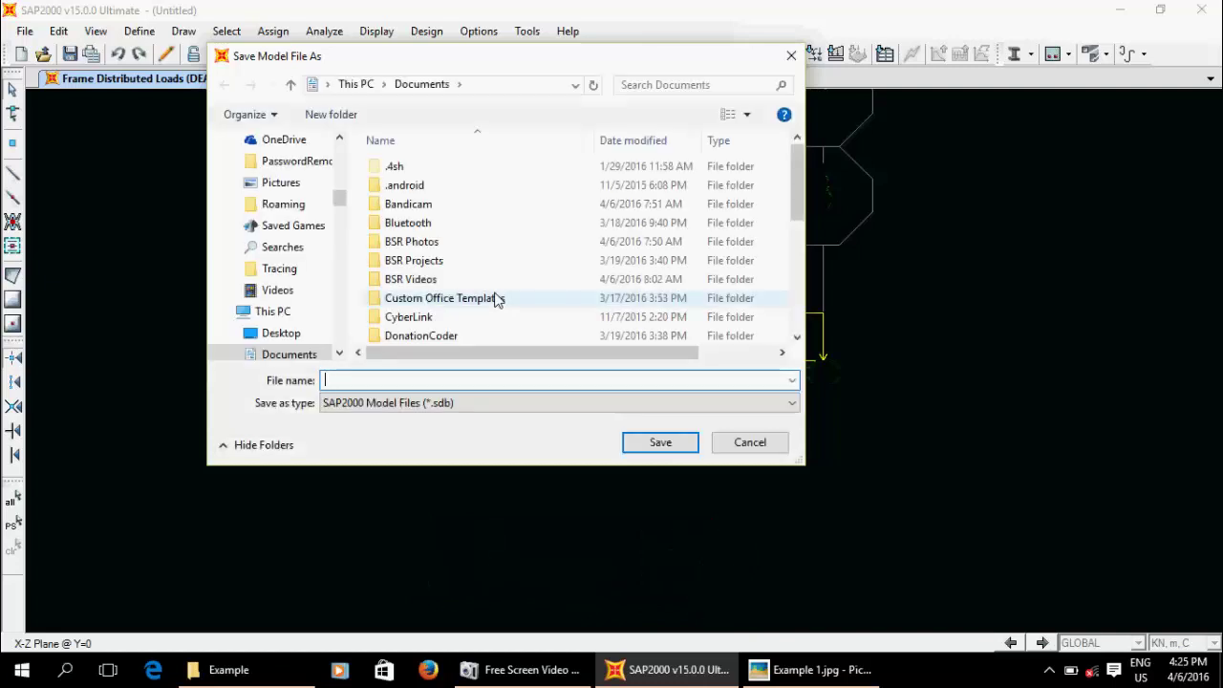
# - Create a new folder named SAP Examples on the Desktop for saving the model
pyautogui.click(339, 353)
pyautogui.click(339, 354)
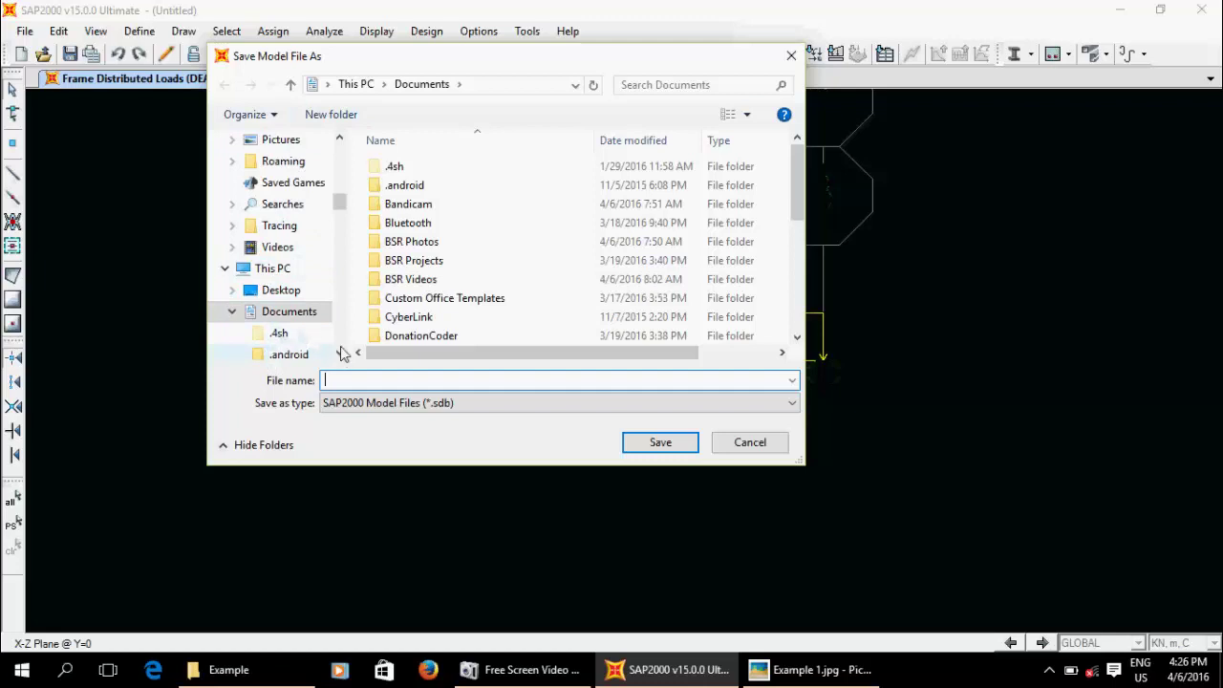
pyautogui.click(295, 298)
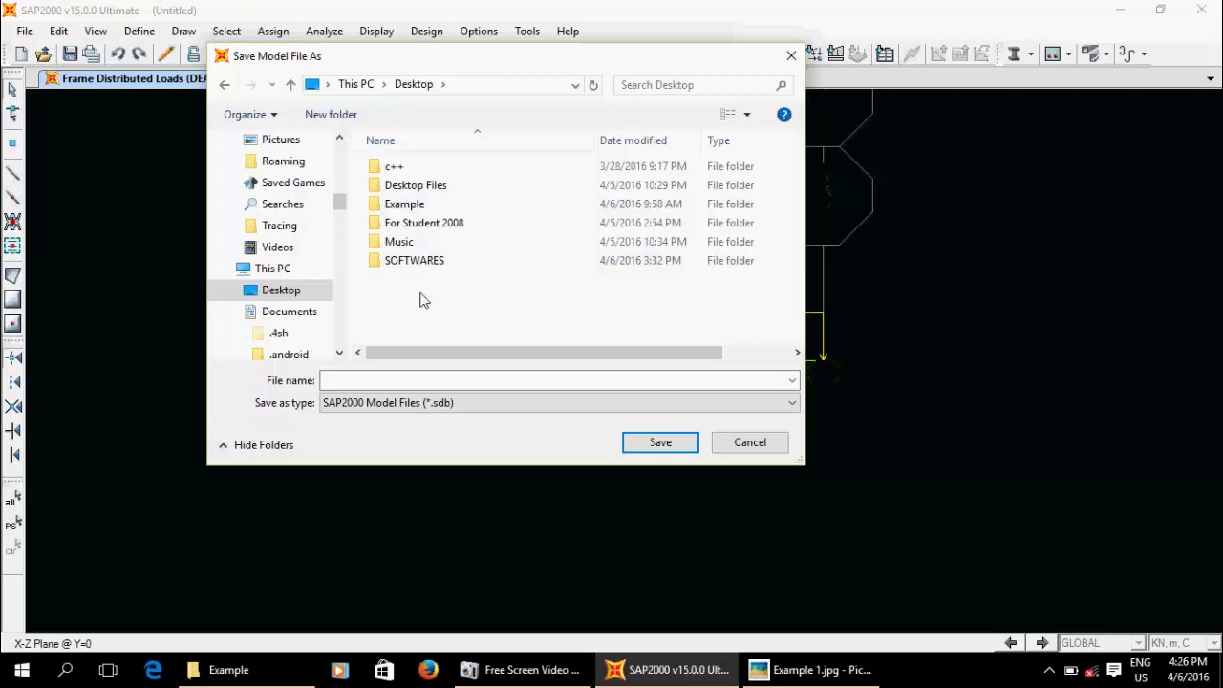
pyautogui.click(345, 123)
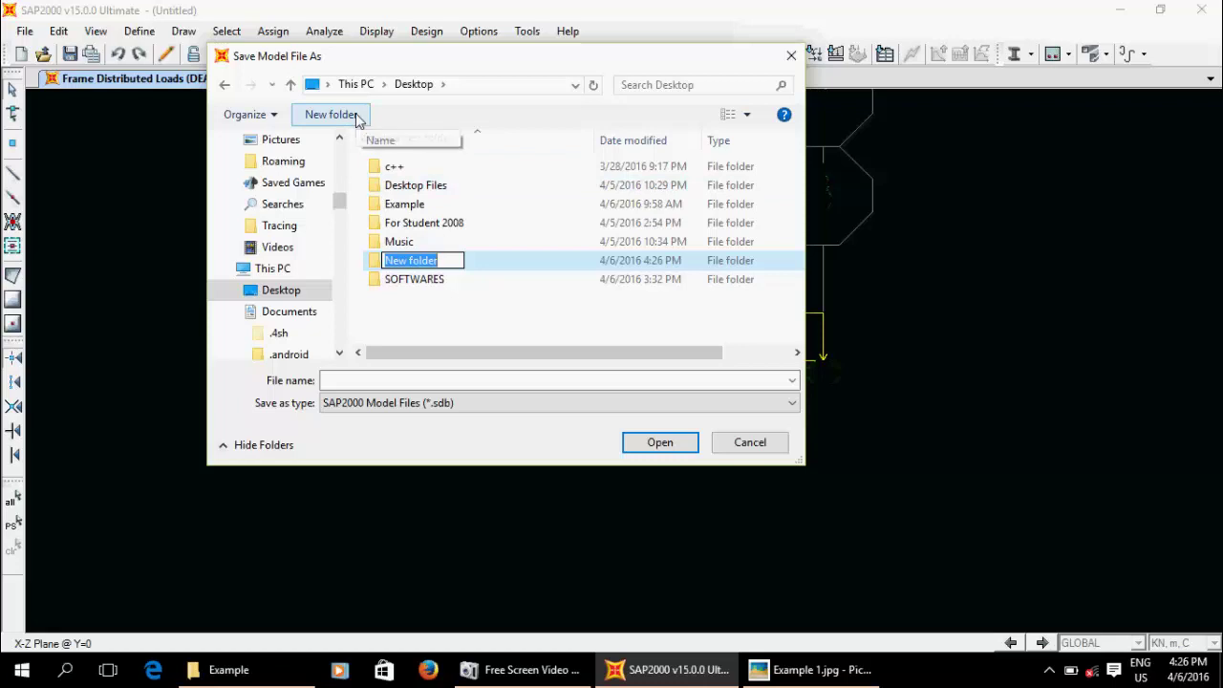
pyautogui.write('SAP')
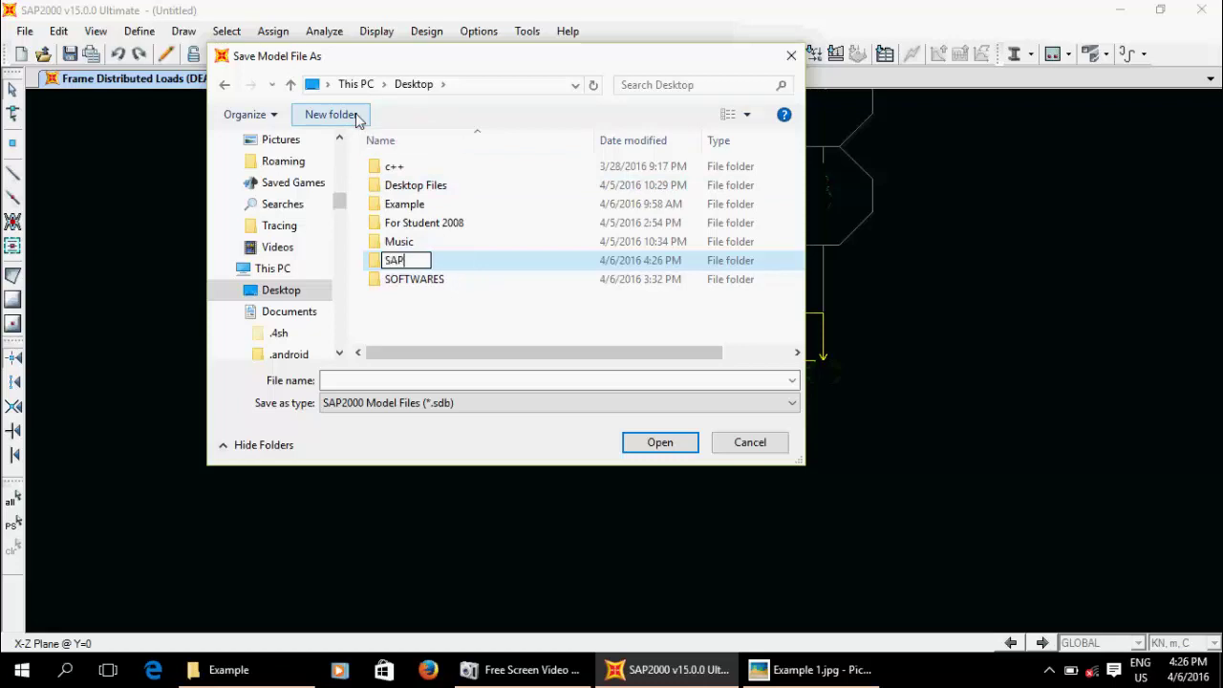
pyautogui.write(' Examples')
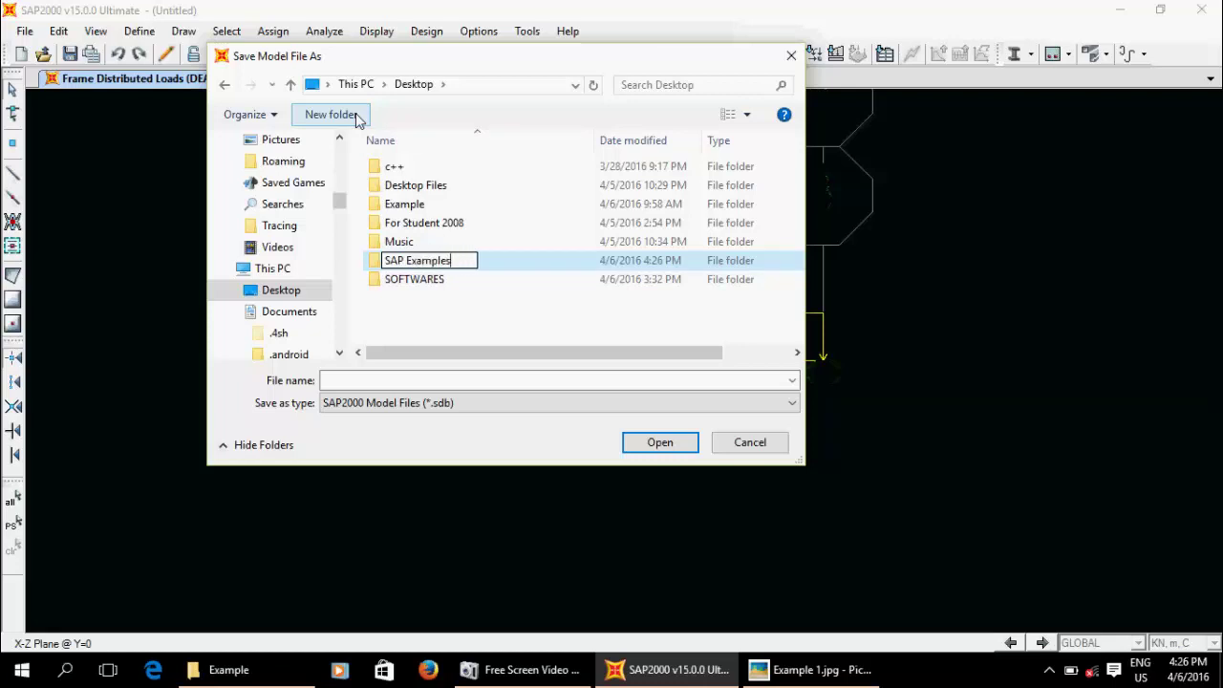
pyautogui.click(468, 317)
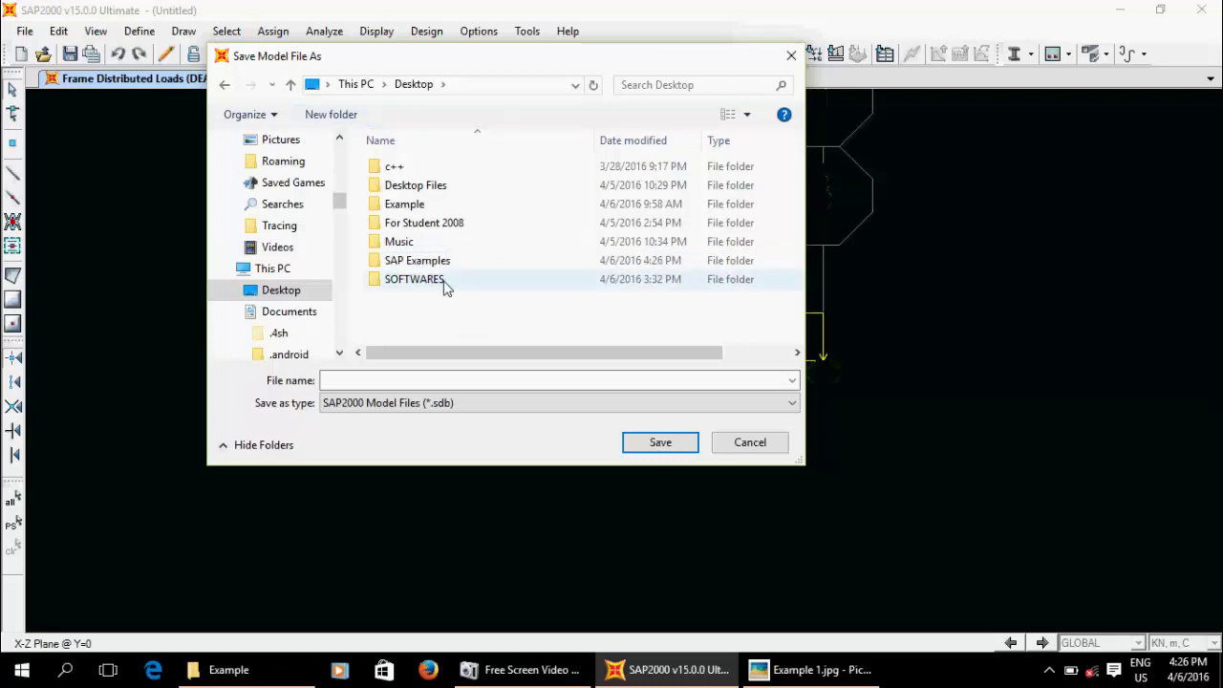
# - Save the model as Example 1 in the SAP Examples folder so the analysis runs
pyautogui.doubleClick(443, 260)
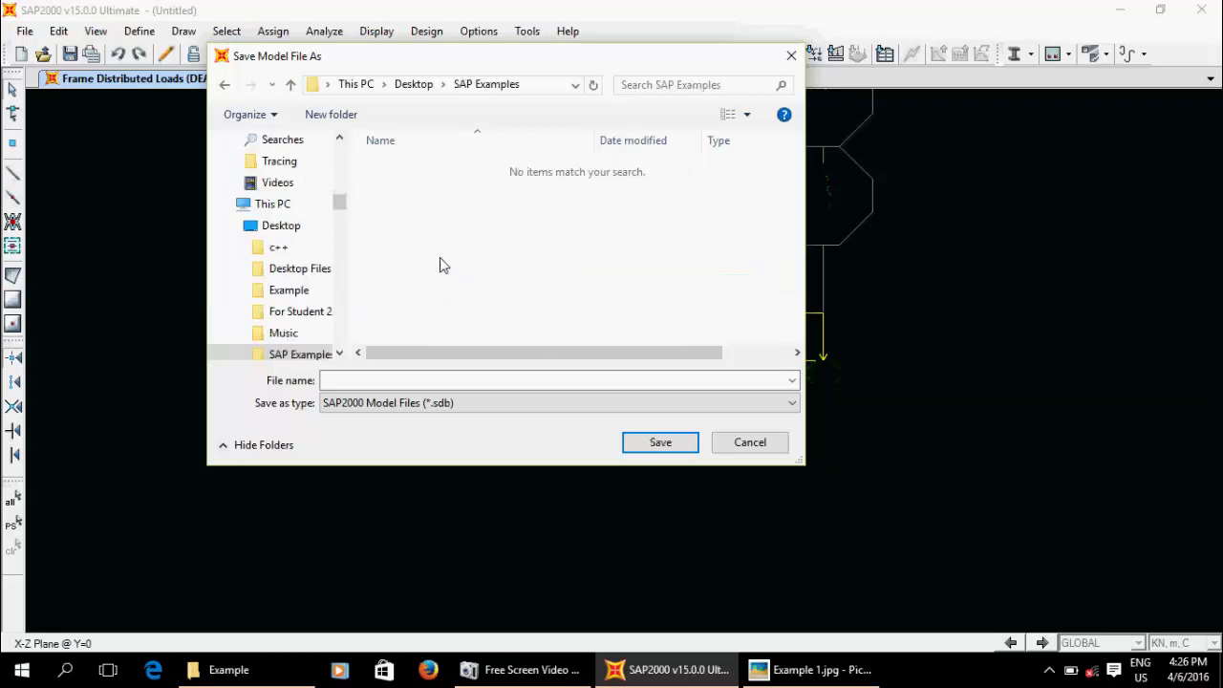
pyautogui.click(345, 381)
pyautogui.write('Example 1')
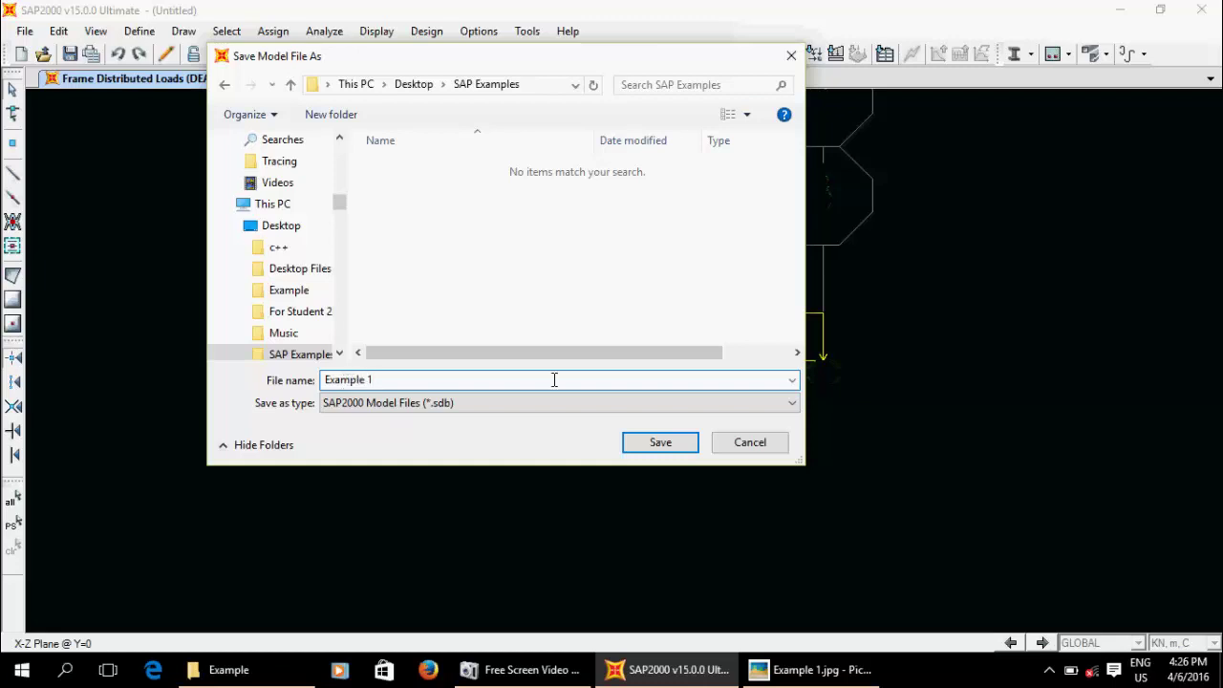
pyautogui.click(632, 443)
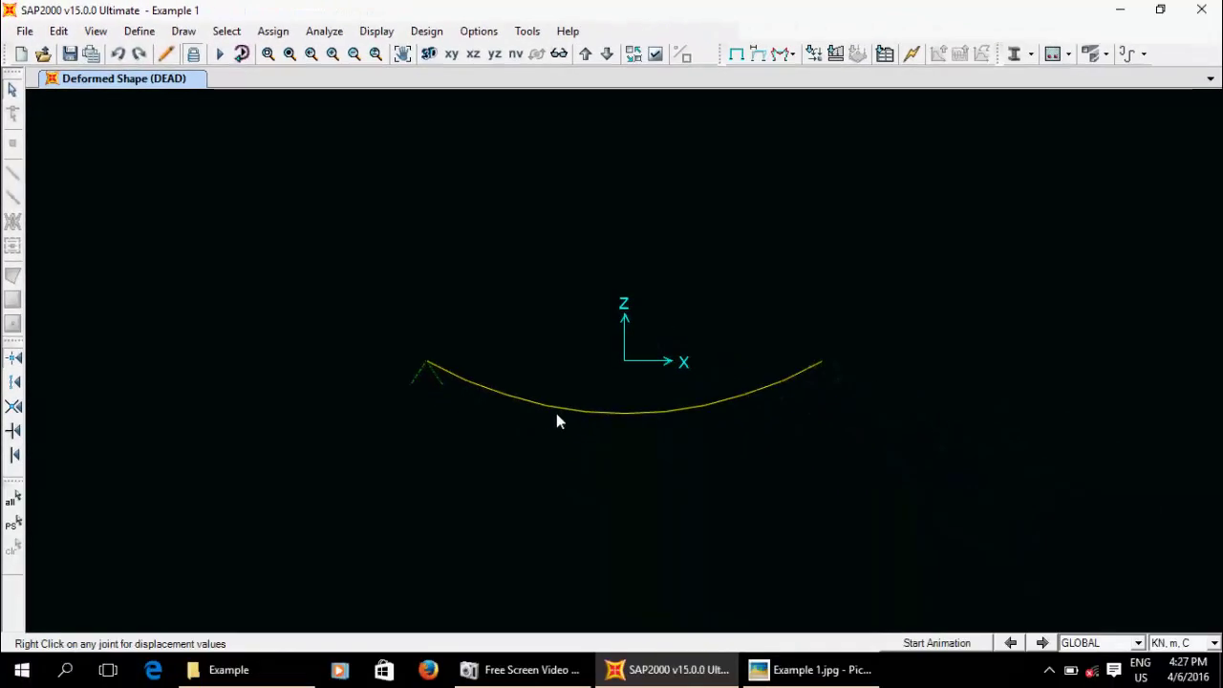
# - Review the moment sketch in the Example 1 image, and open the member force diagram settings for frames
pyautogui.click(833, 671)
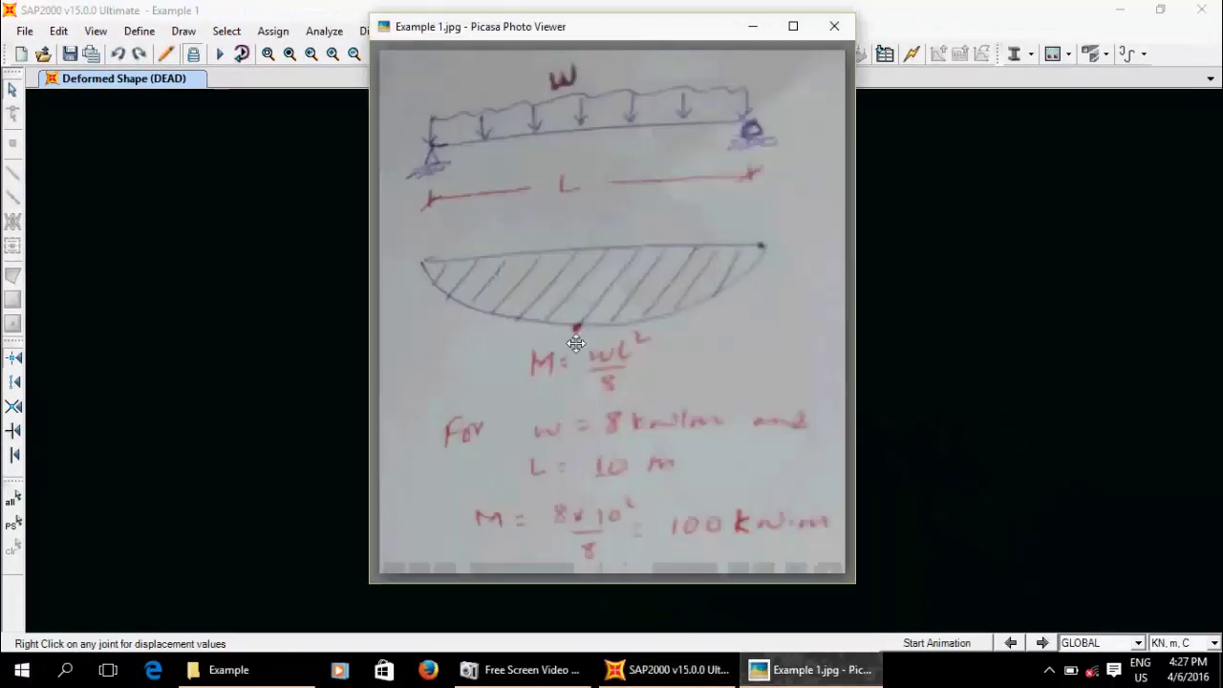
pyautogui.click(966, 332)
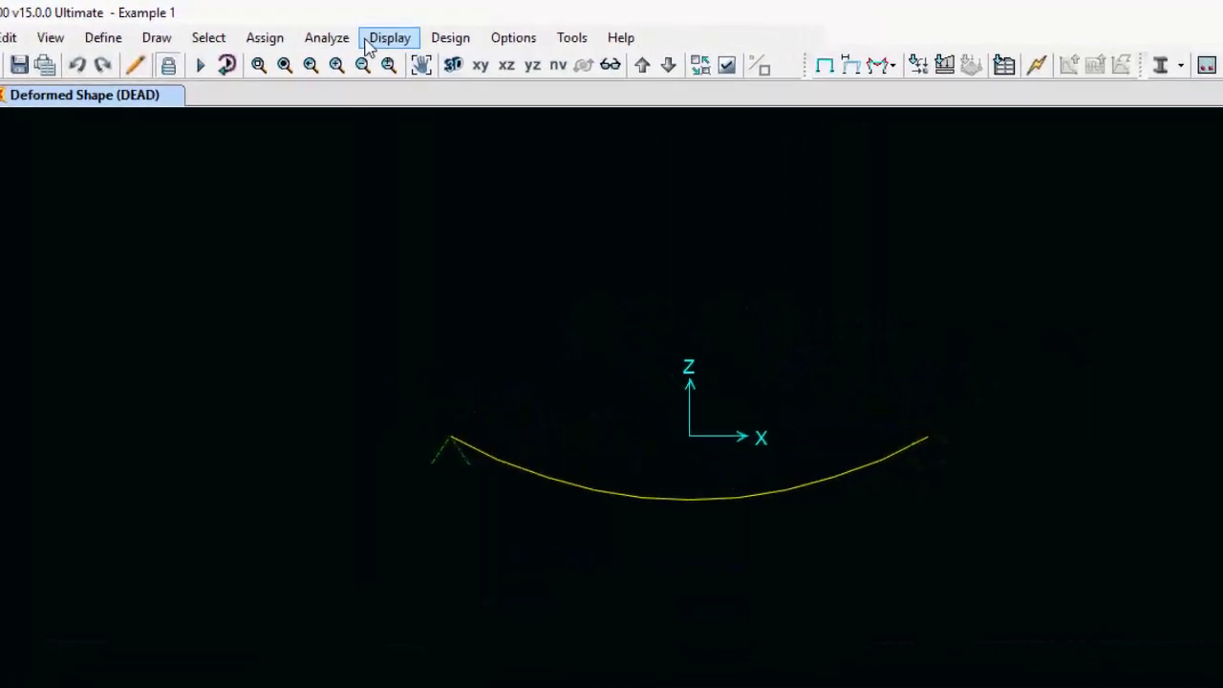
pyautogui.click(422, 54)
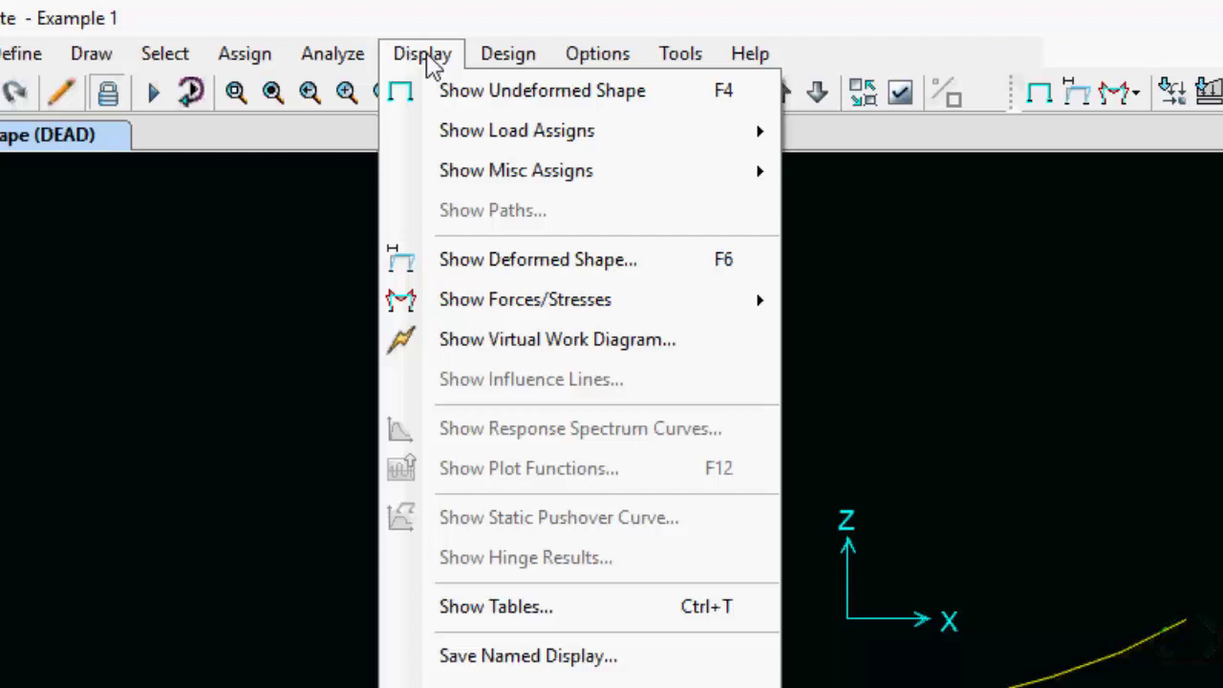
pyautogui.click(433, 64)
pyautogui.click(429, 66)
pyautogui.moveTo(470, 312)
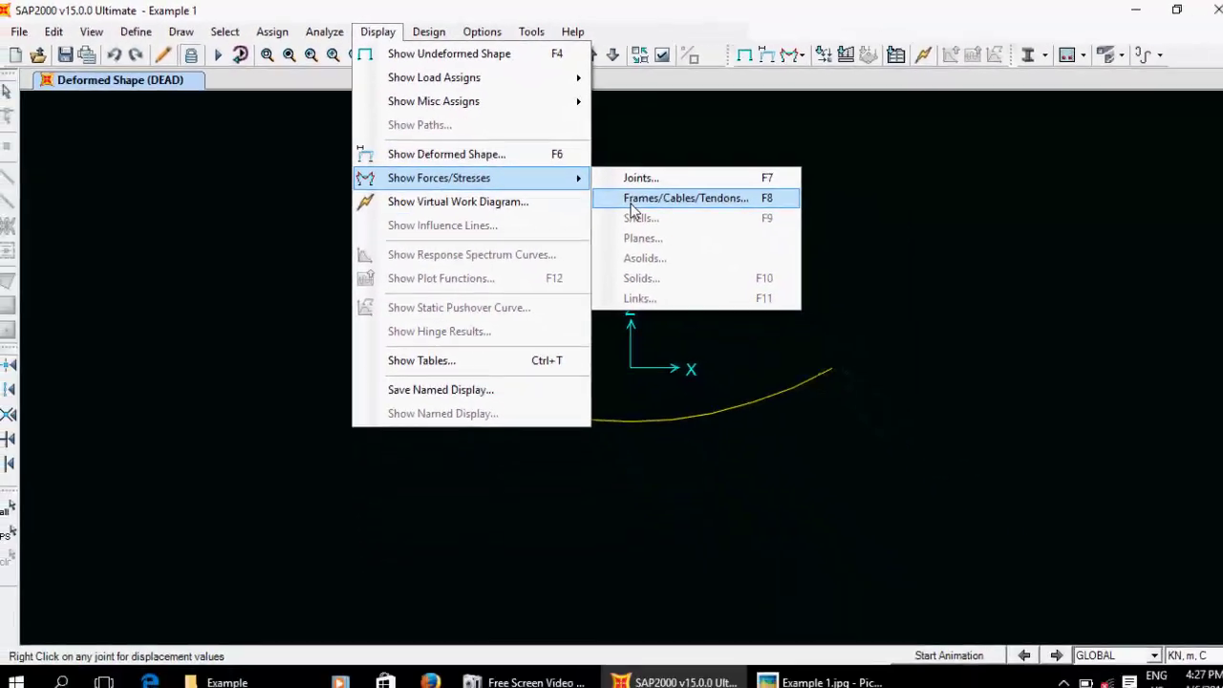
pyautogui.click(626, 199)
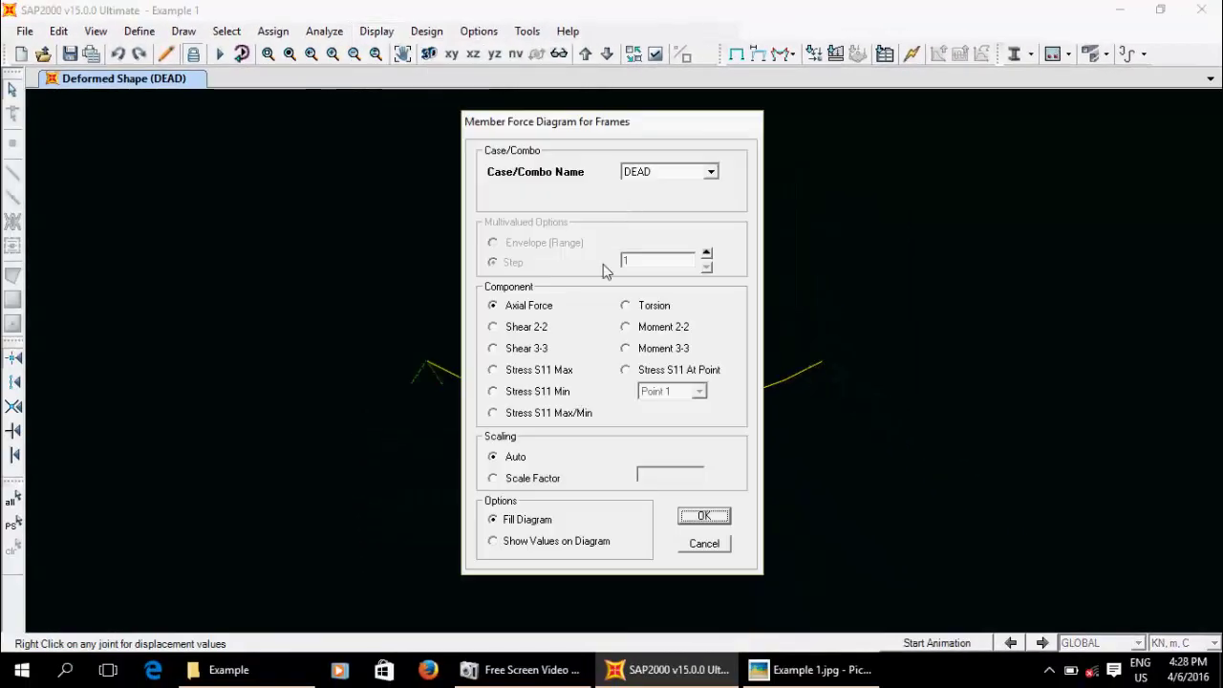
# - Display the beam's Moment 3-3 diagram for the DEAD case with auto scaling and values shown on the diagram
pyautogui.click(666, 305)
pyautogui.click(541, 334)
pyautogui.click(642, 335)
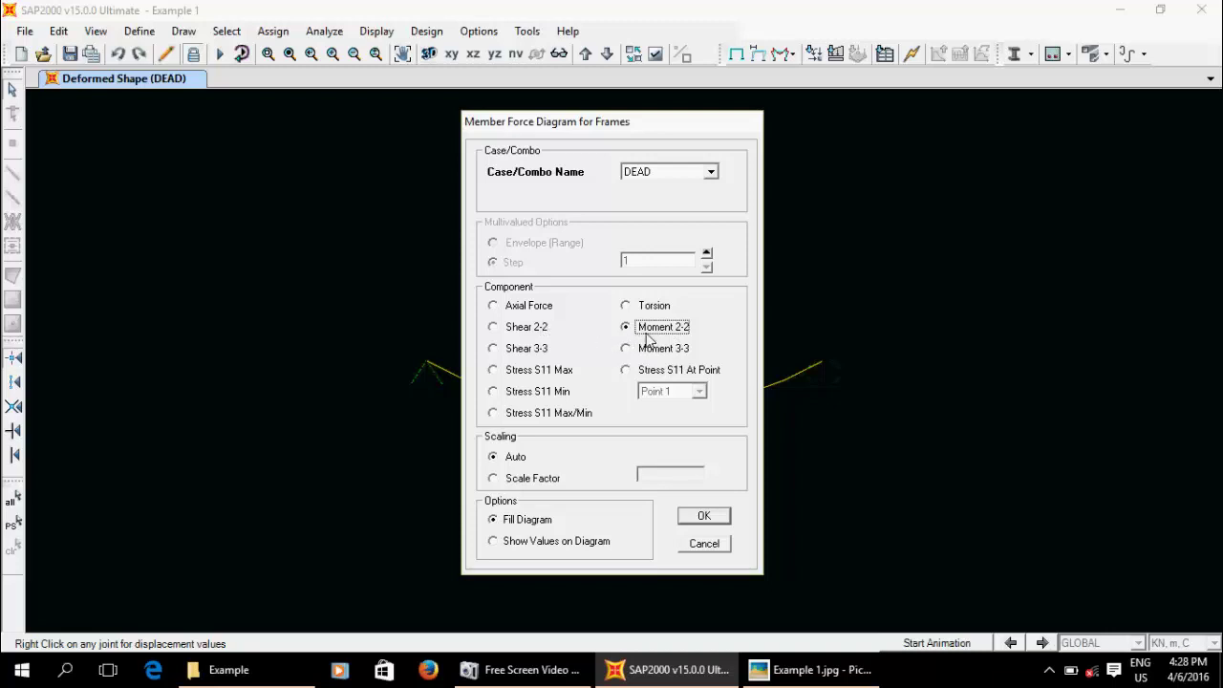
pyautogui.click(536, 330)
pyautogui.click(666, 349)
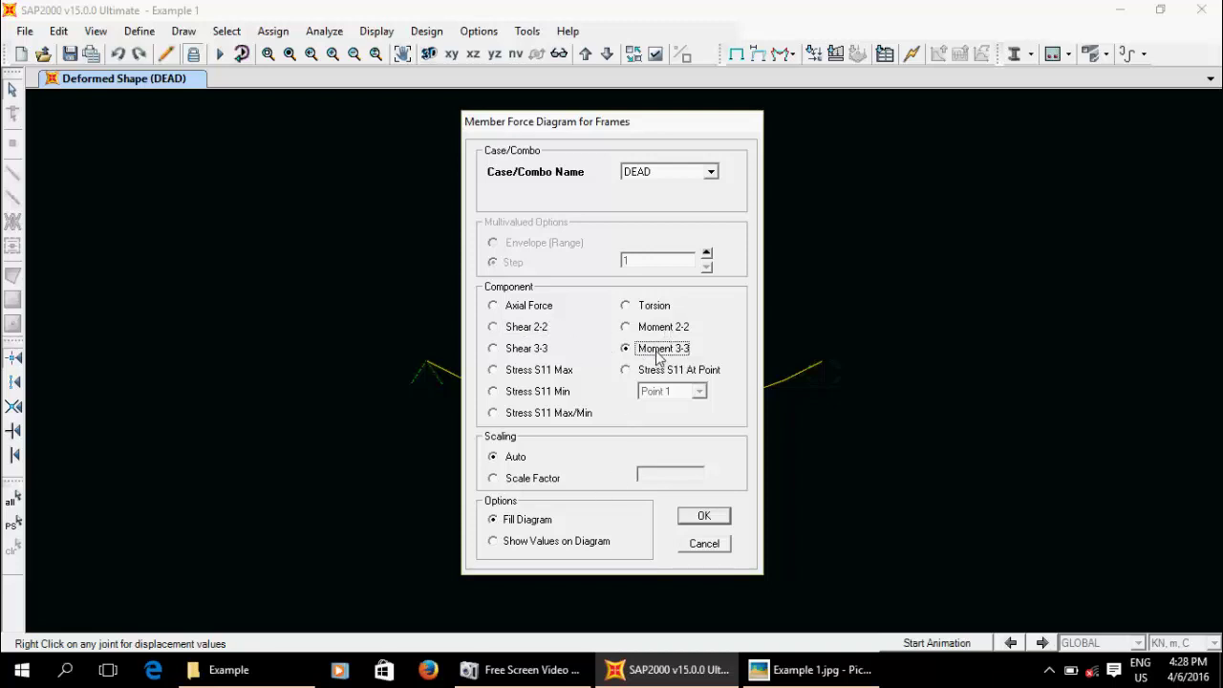
pyautogui.click(521, 521)
pyautogui.click(520, 551)
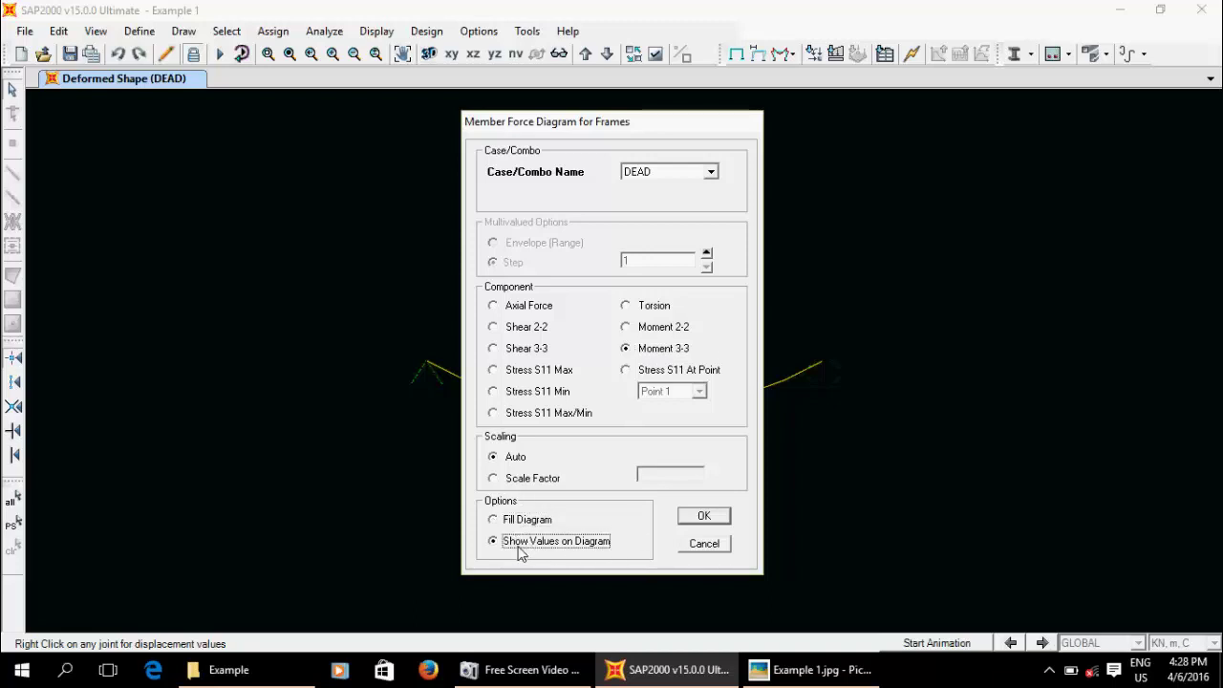
pyautogui.click(521, 525)
pyautogui.click(524, 543)
pyautogui.click(704, 517)
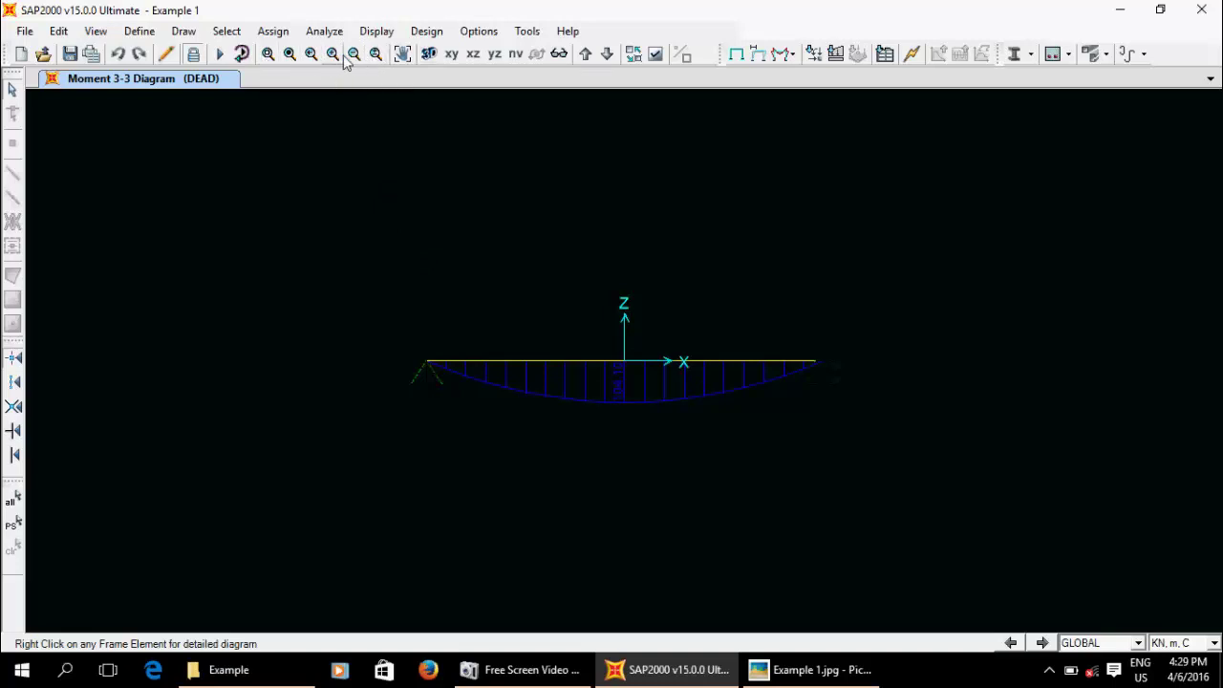
# - Examine the midspan moment value on the diagram and compare it with the hand calculation in the Example 1 image
pyautogui.click(268, 54)
pyautogui.click(616, 380)
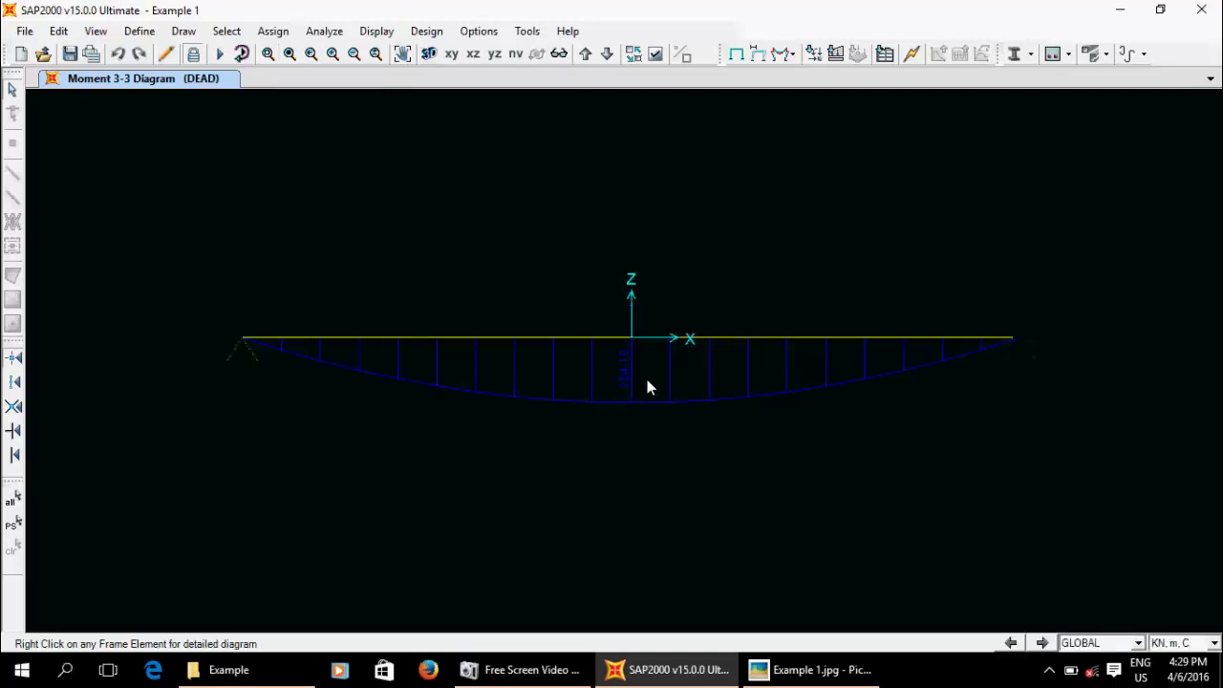
pyautogui.scroll(2, 647, 386)
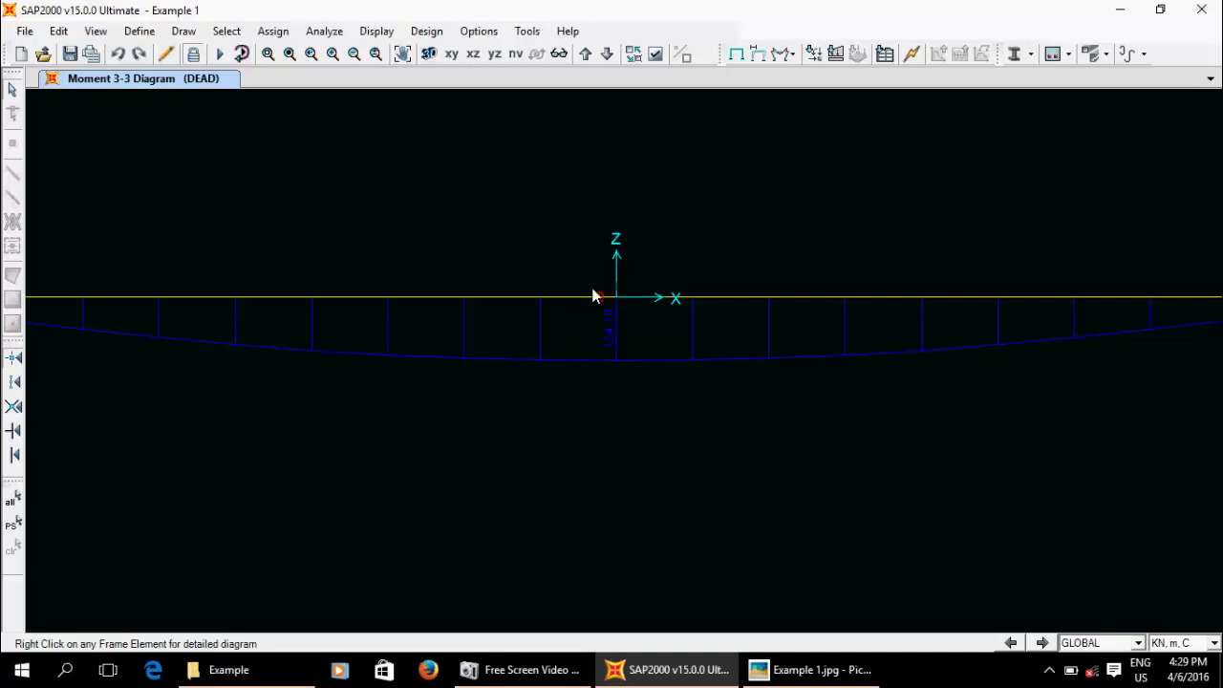
pyautogui.click(269, 54)
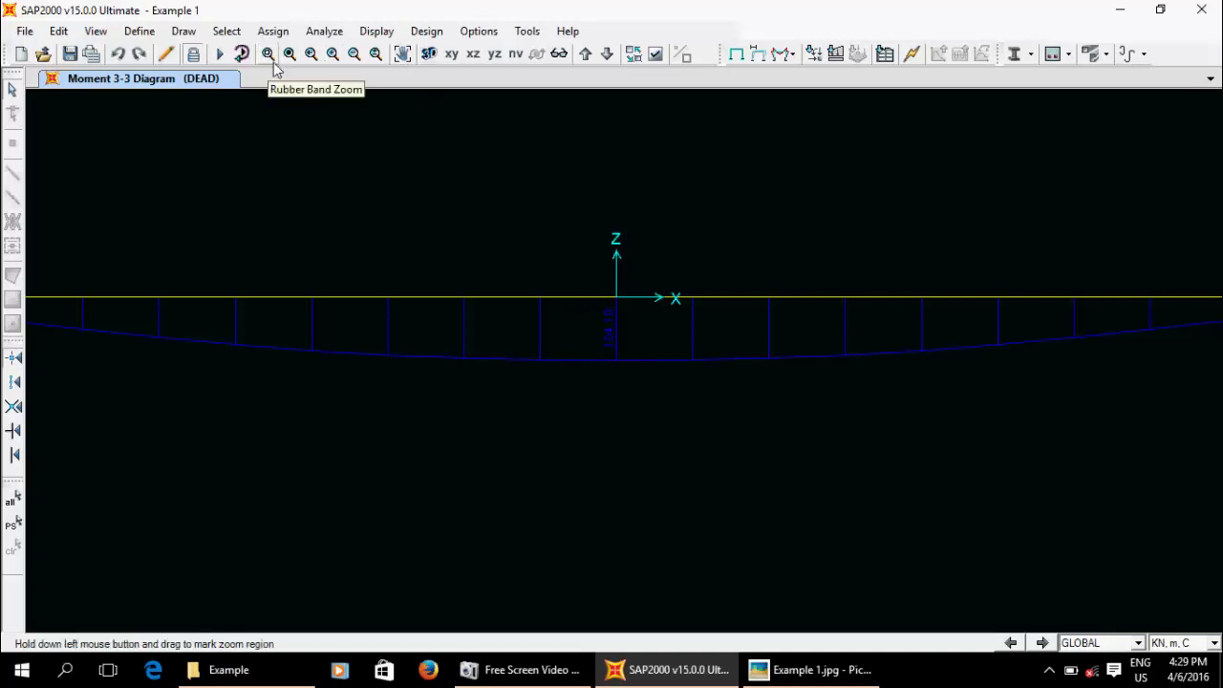
pyautogui.moveTo(571, 235); pyautogui.dragTo(704, 422)
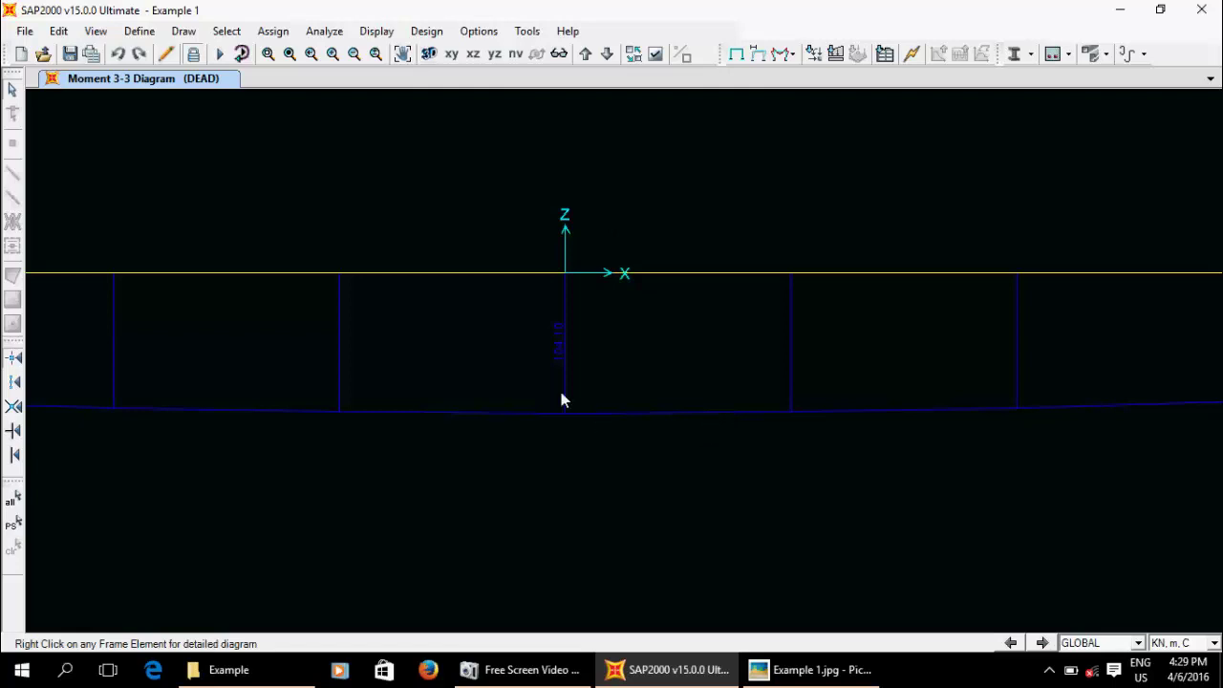
pyautogui.scroll(-3, 562, 359)
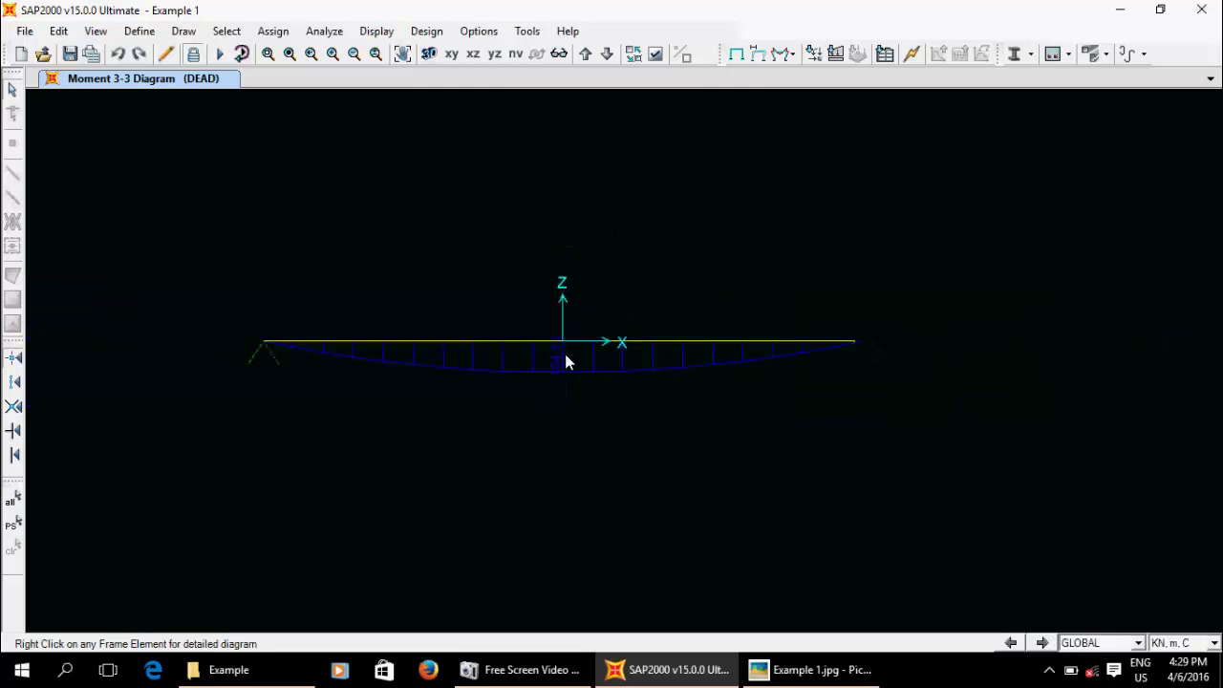
pyautogui.click(269, 55)
pyautogui.moveTo(197, 221); pyautogui.dragTo(963, 529)
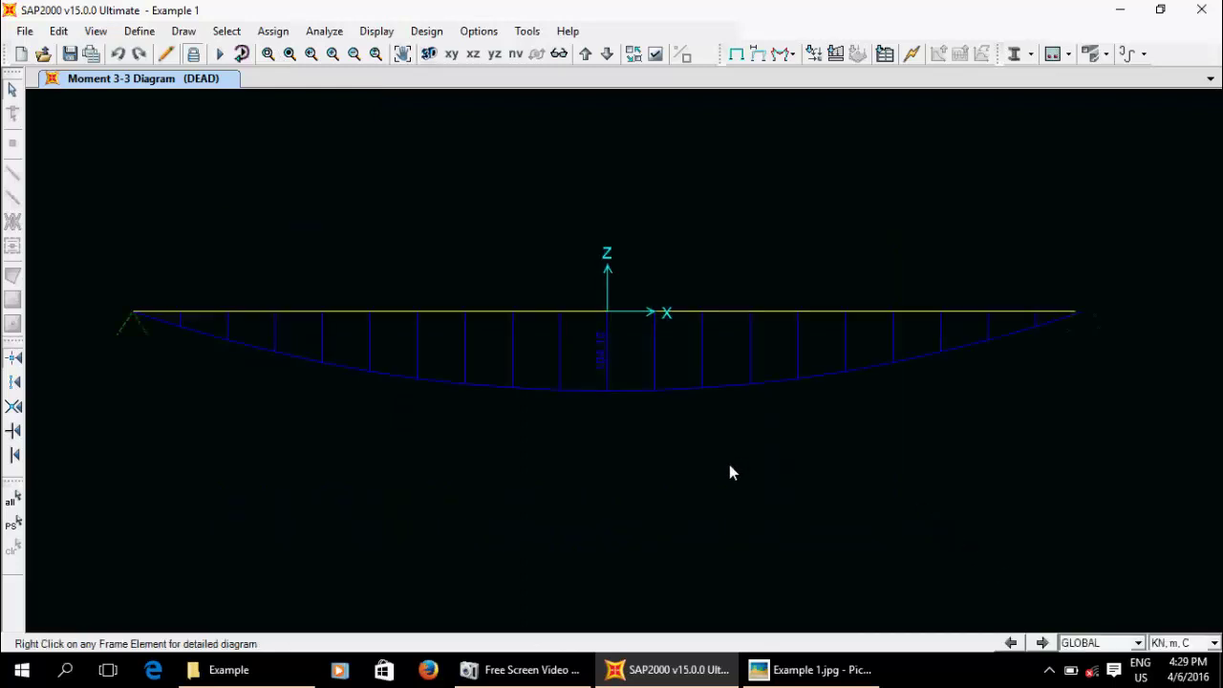
pyautogui.click(757, 674)
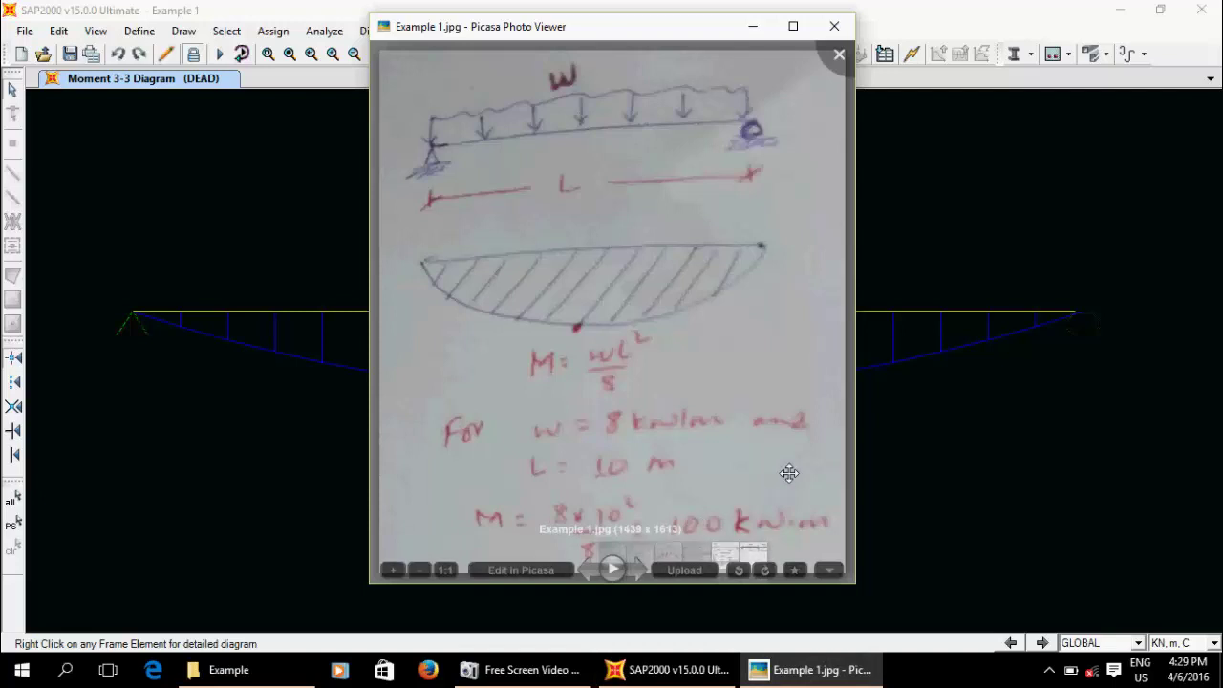
pyautogui.click(975, 208)
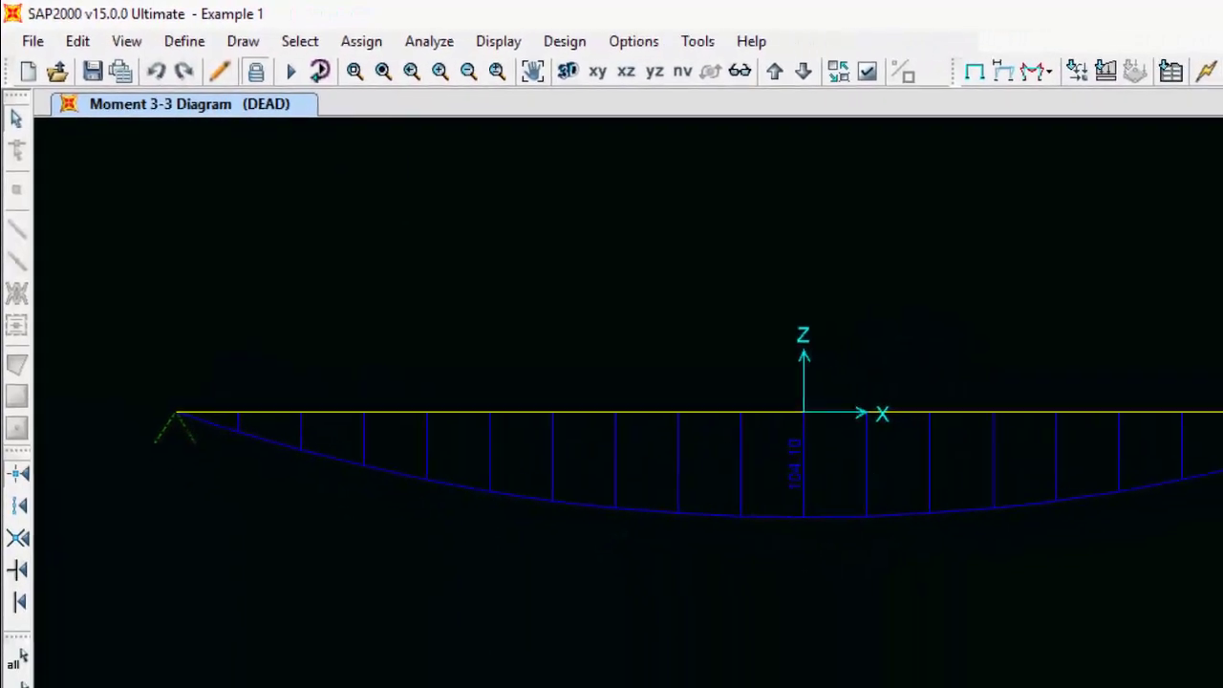
# - Select the whole beam with its end joints and unlock the model, accepting deletion of the analysis results
pyautogui.moveTo(1194, 621); pyautogui.dragTo(71, 243)
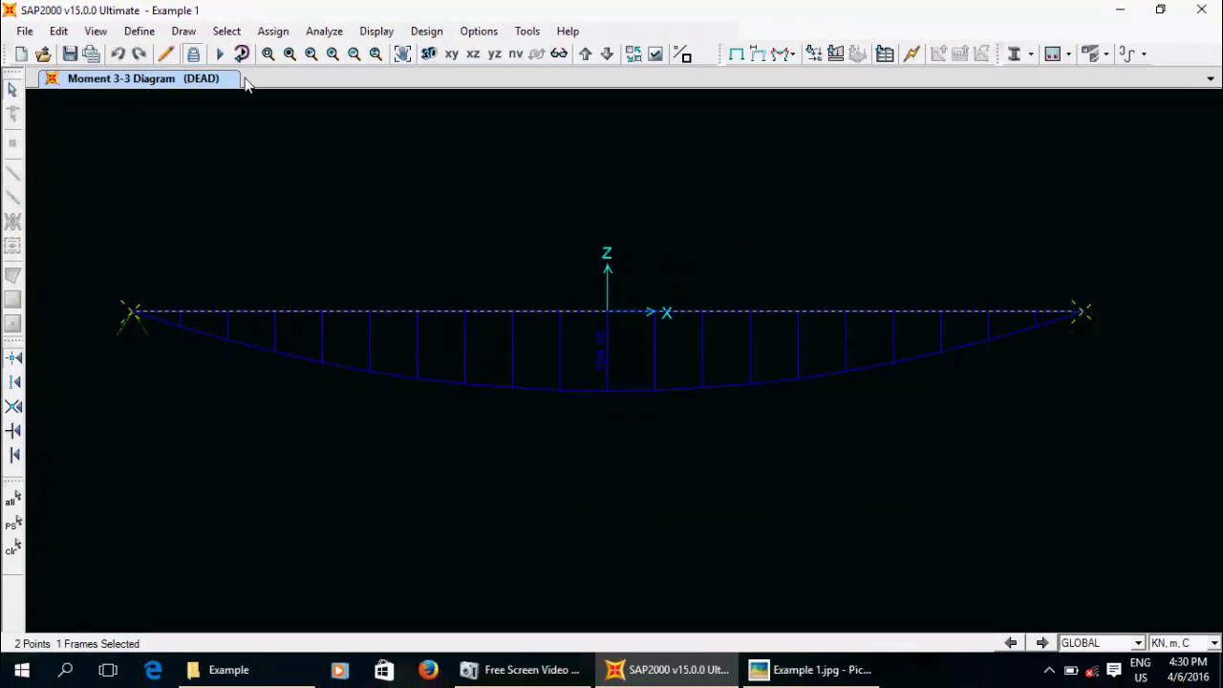
pyautogui.click(59, 31)
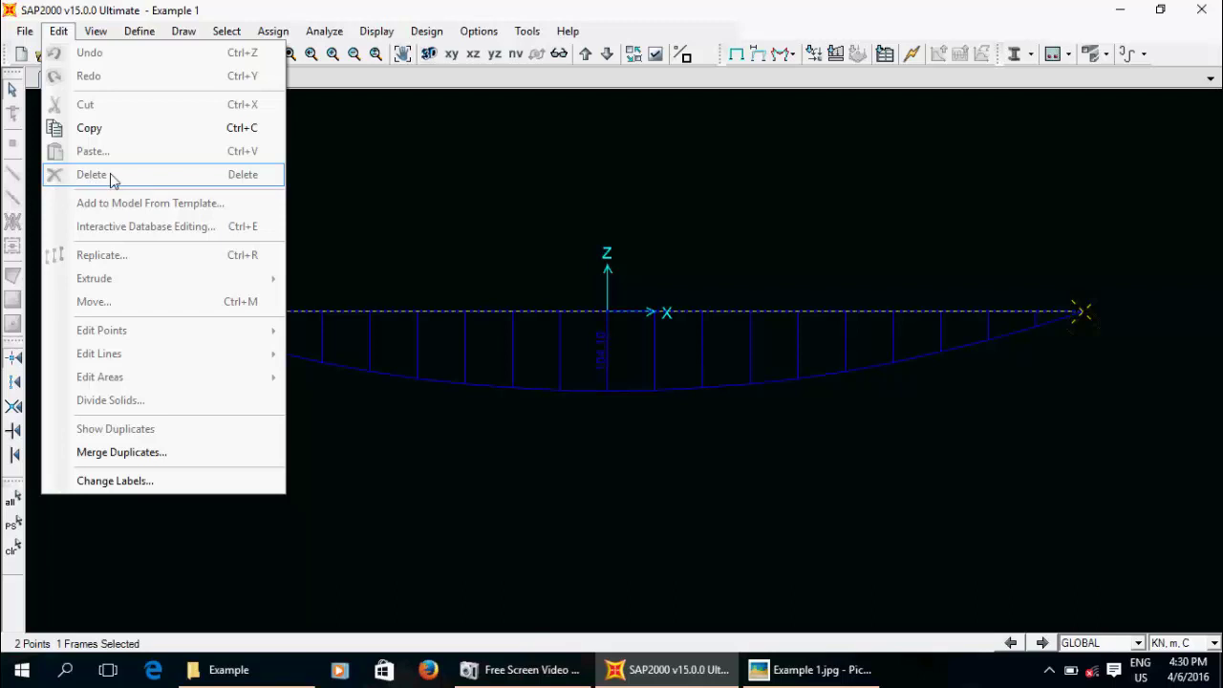
pyautogui.click(385, 214)
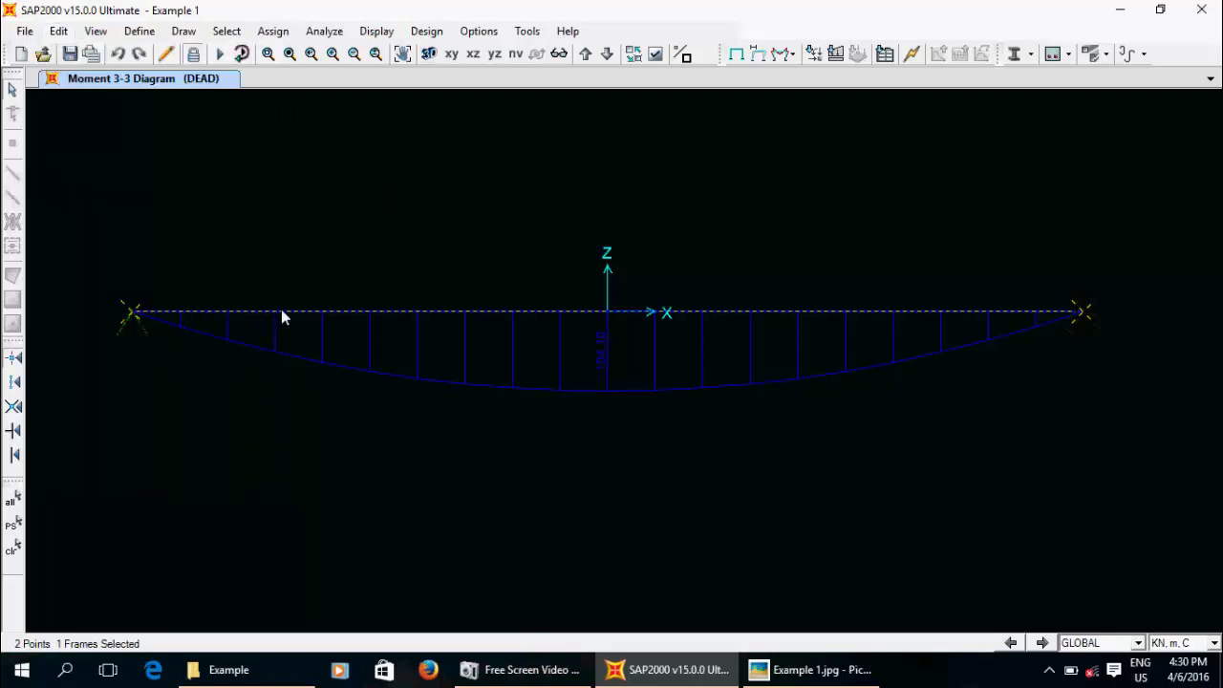
pyautogui.click(194, 55)
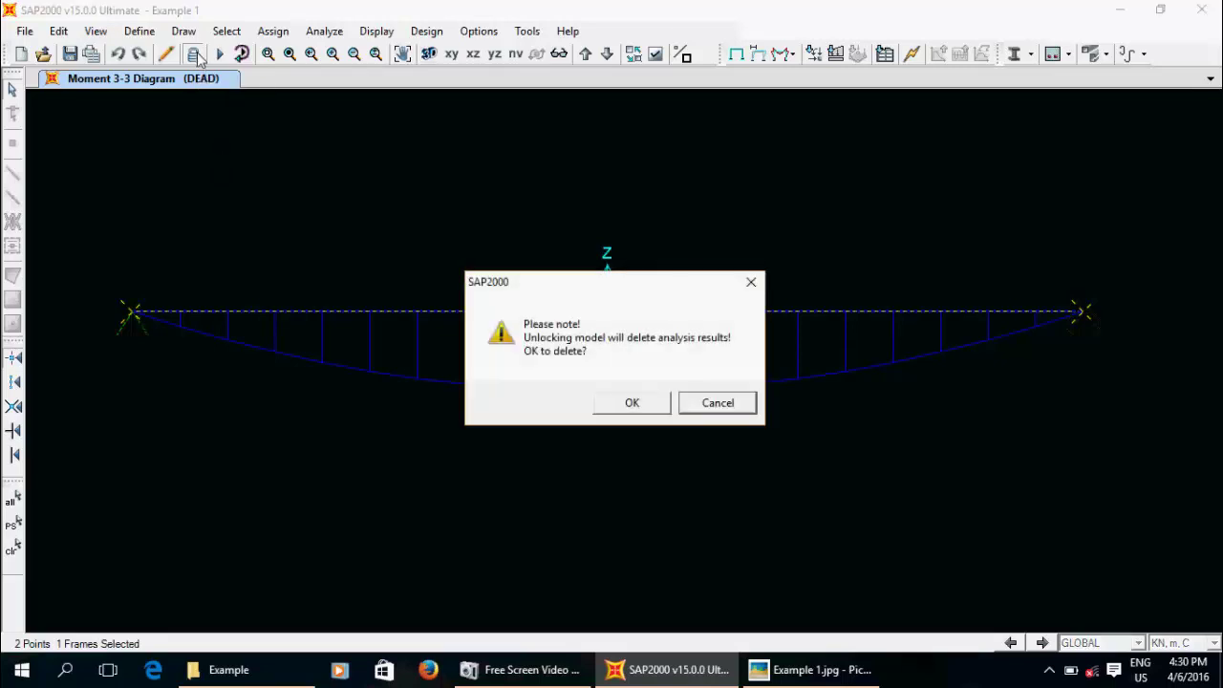
pyautogui.click(633, 405)
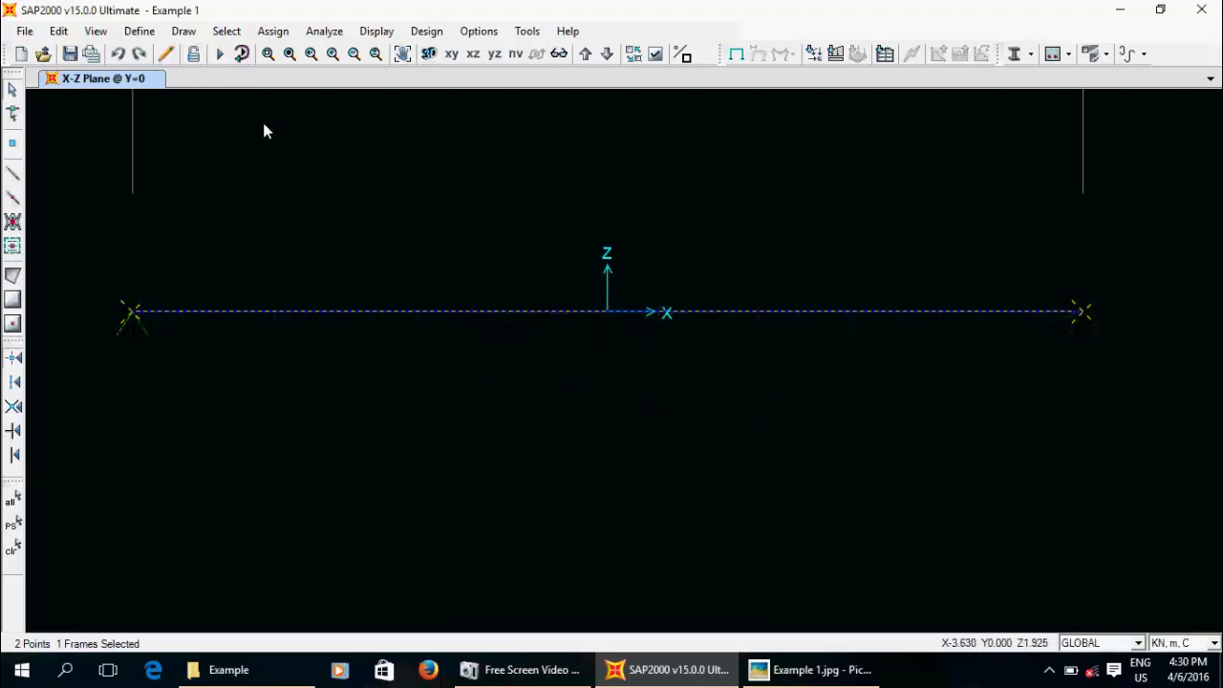
# - Delete the selected beam with its end joints, and undo the deletion
pyautogui.click(59, 32)
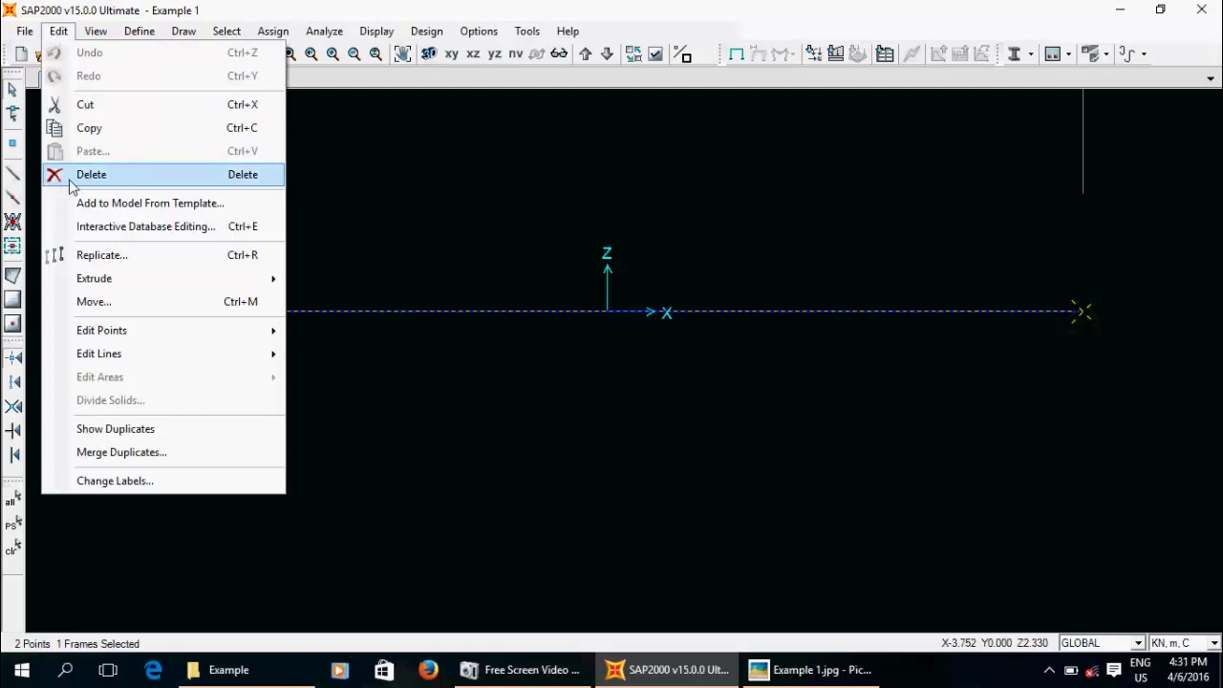
pyautogui.click(103, 175)
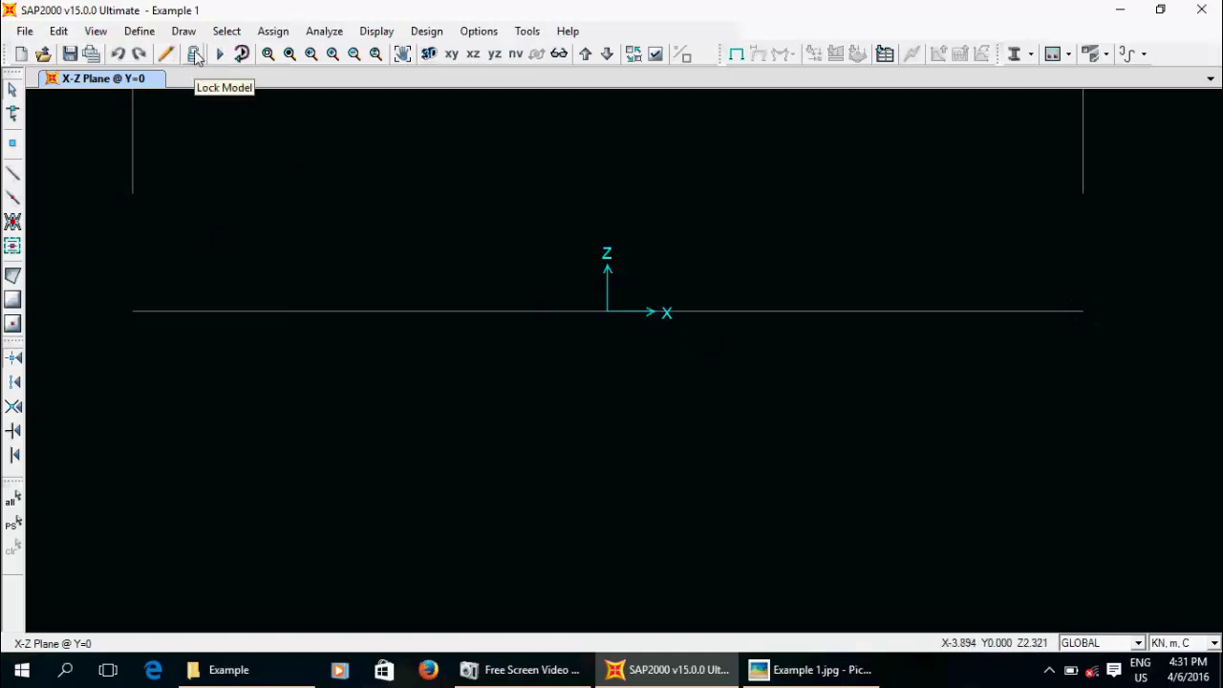
pyautogui.click(118, 56)
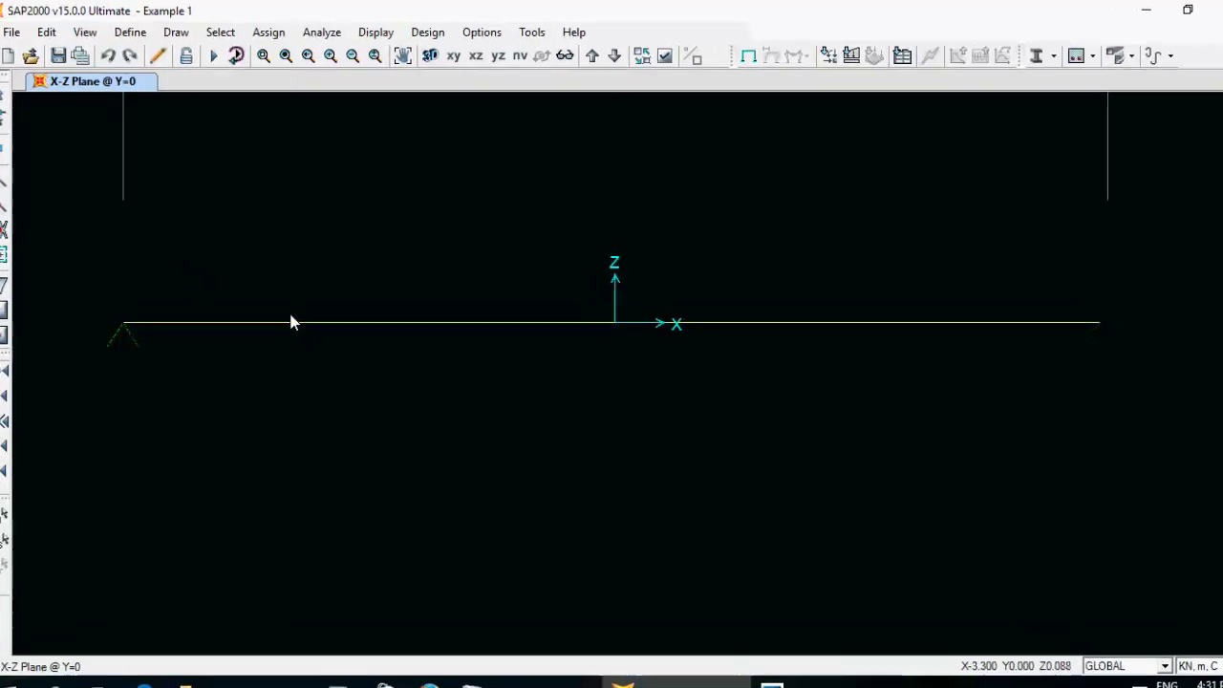
# - Select the beam, start a distributed frame load assignment, and set the DEAD load pattern's self weight multiplier to 0
pyautogui.click(498, 379)
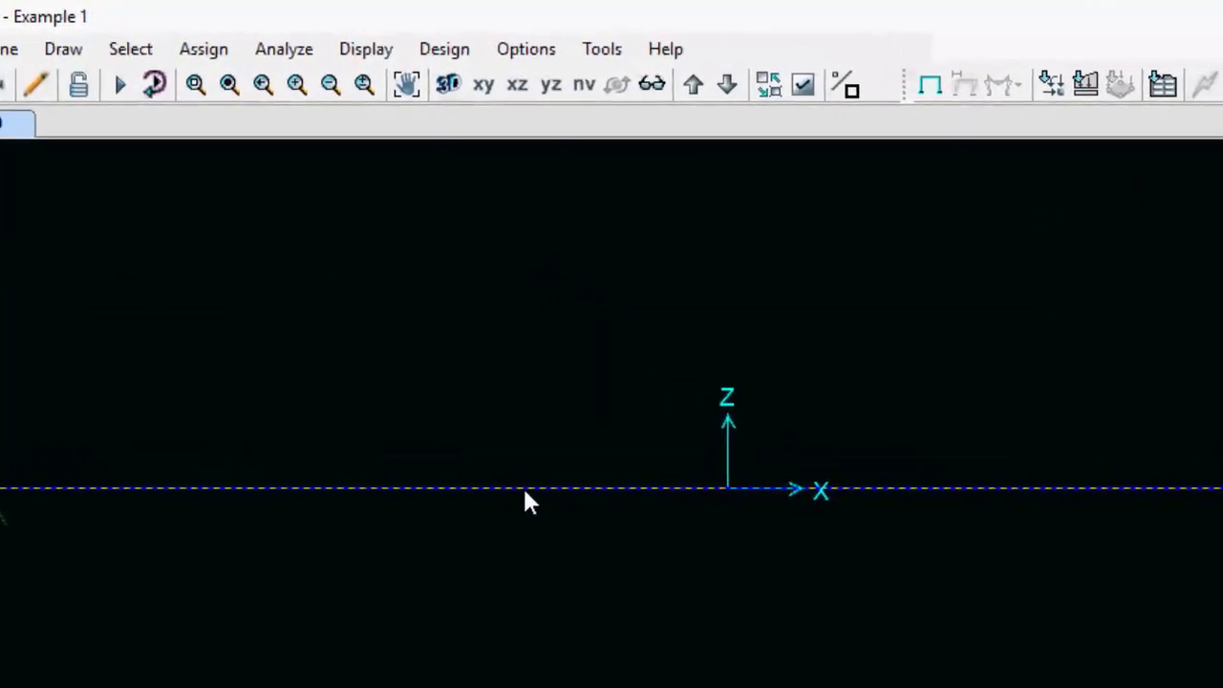
pyautogui.click(201, 52)
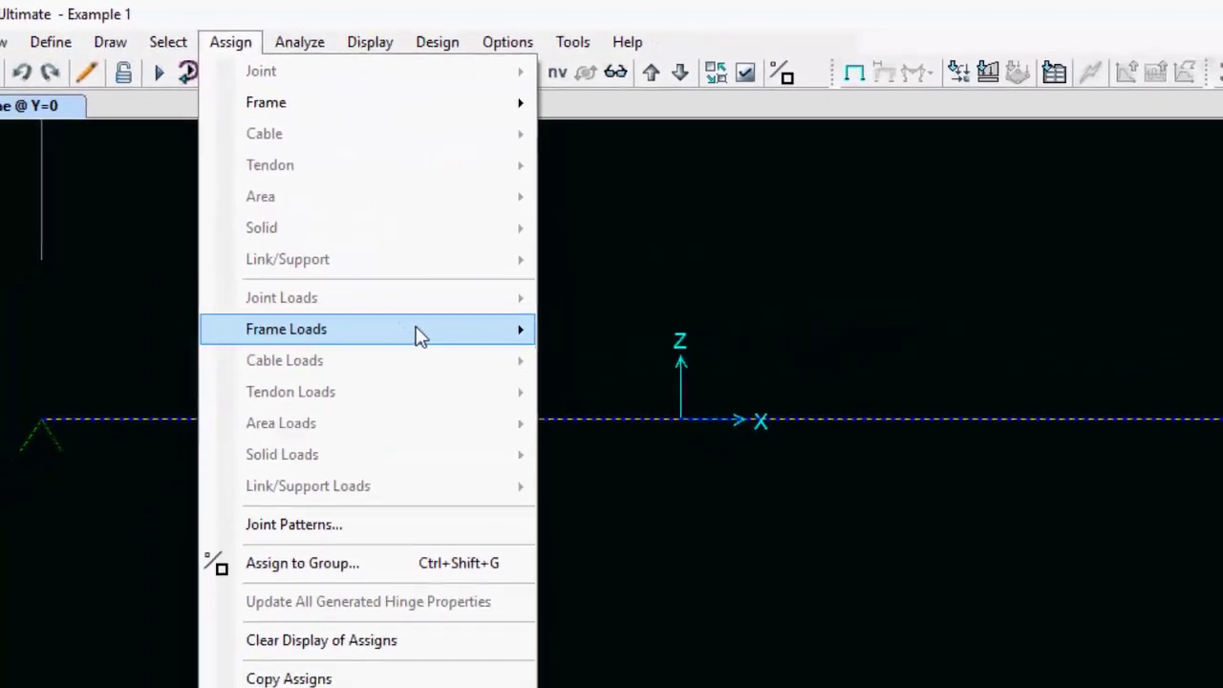
pyautogui.moveTo(480, 387)
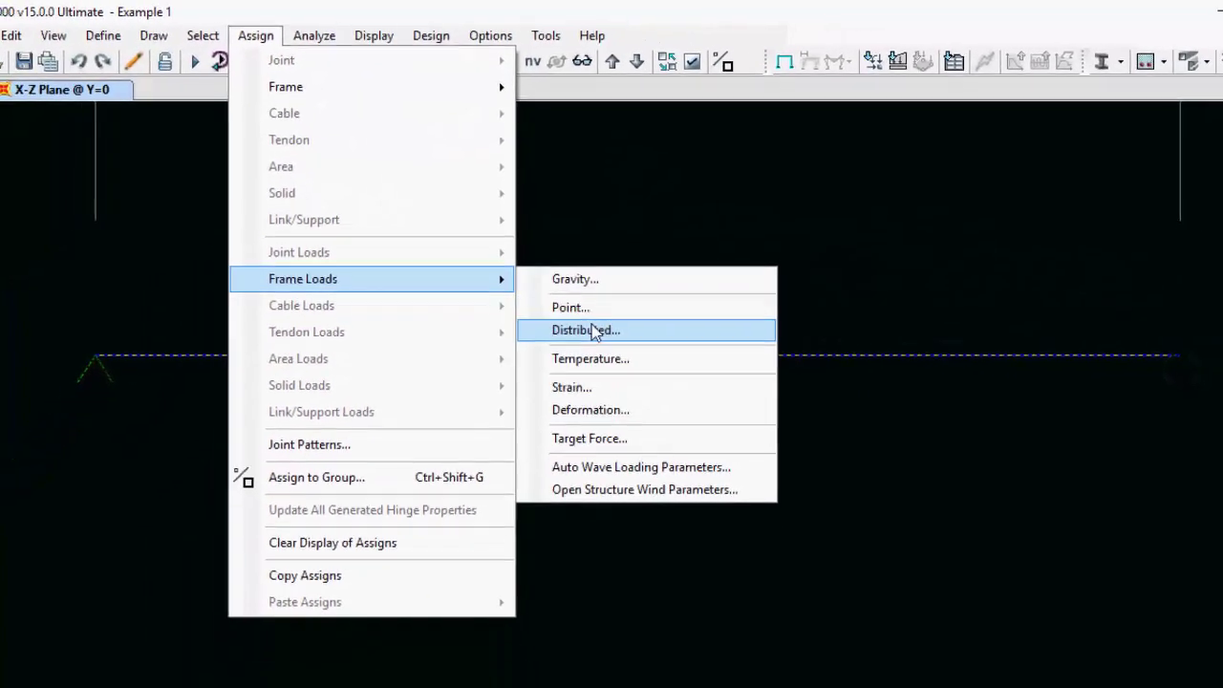
pyautogui.click(594, 331)
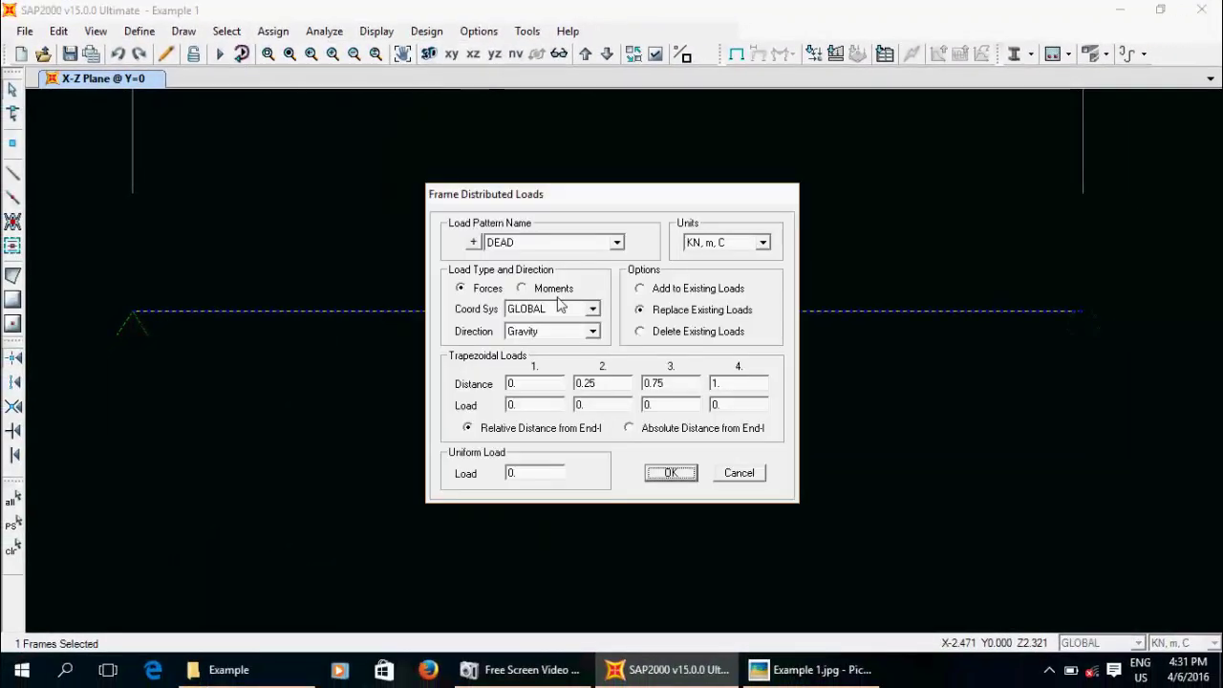
pyautogui.click(473, 244)
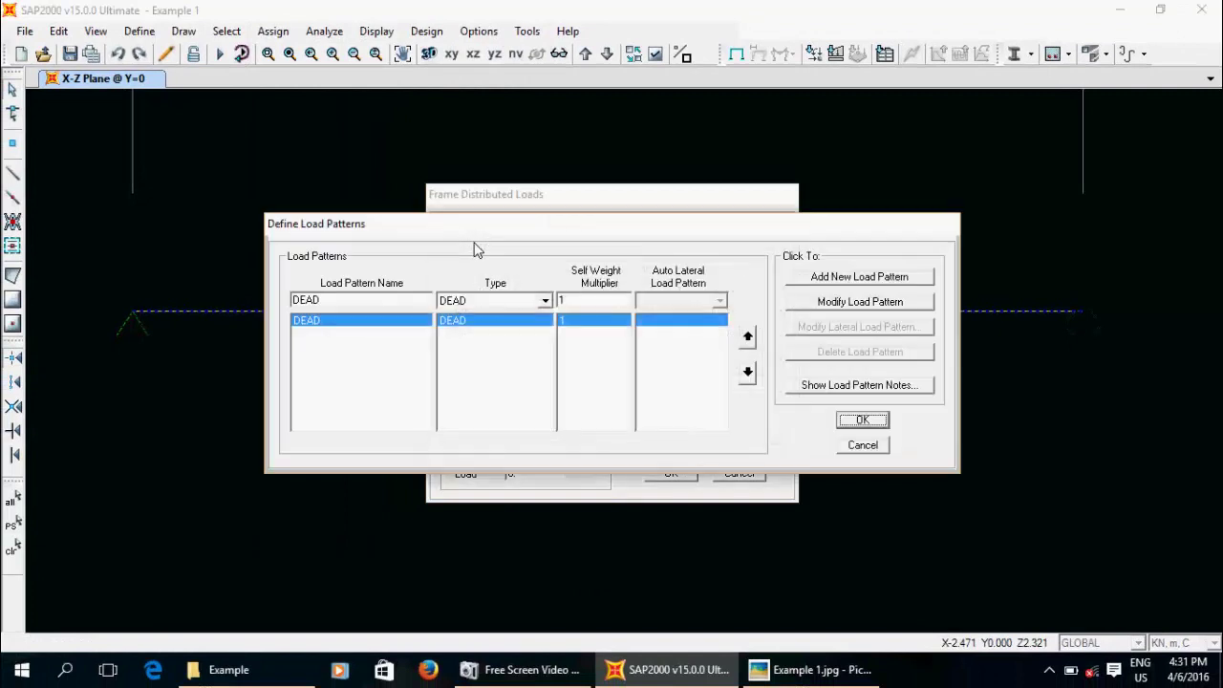
pyautogui.click(876, 442)
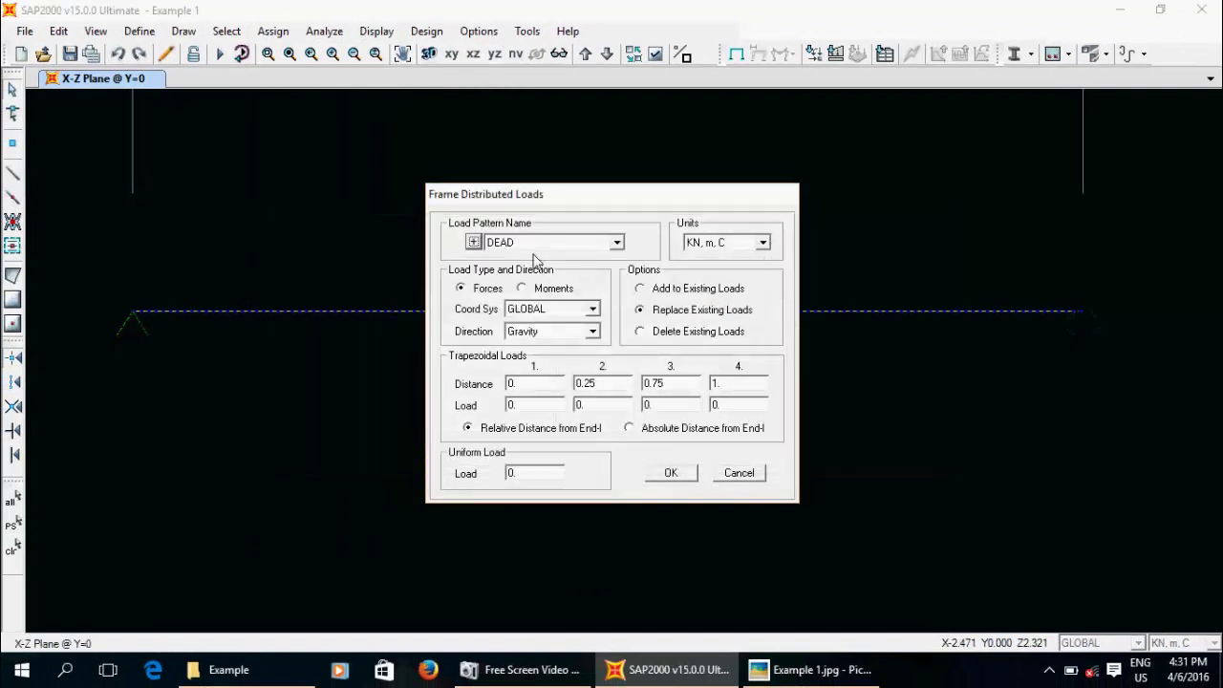
pyautogui.click(473, 244)
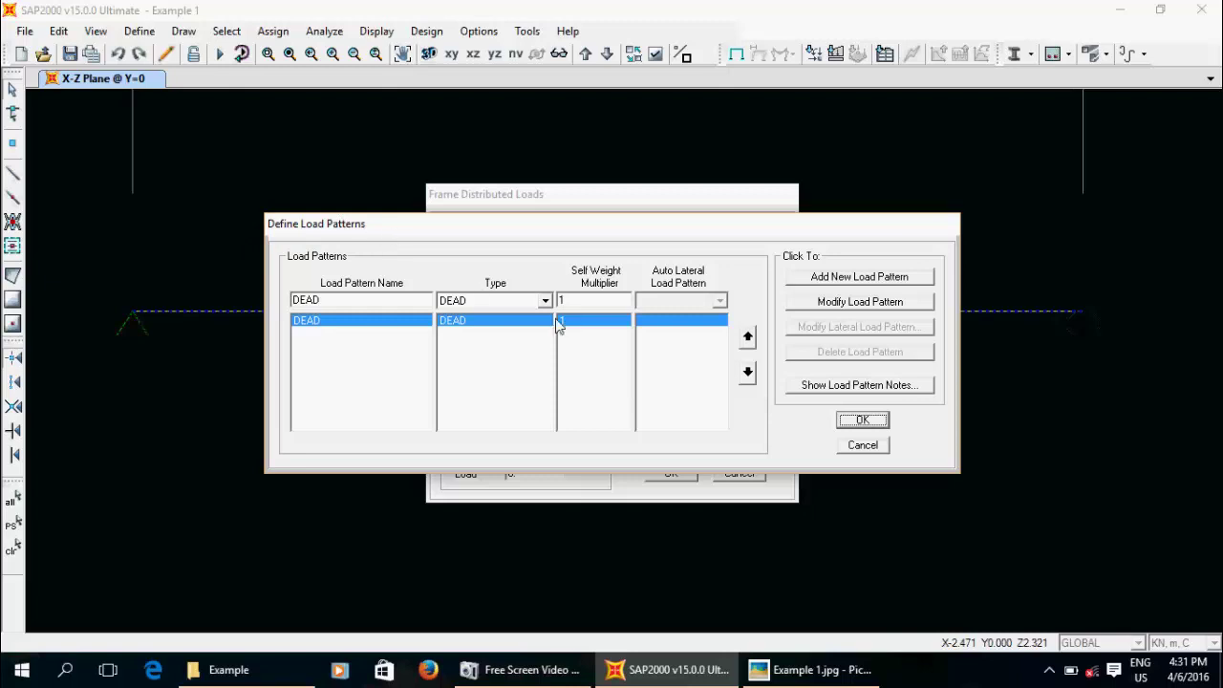
pyautogui.click(585, 302)
pyautogui.click(824, 304)
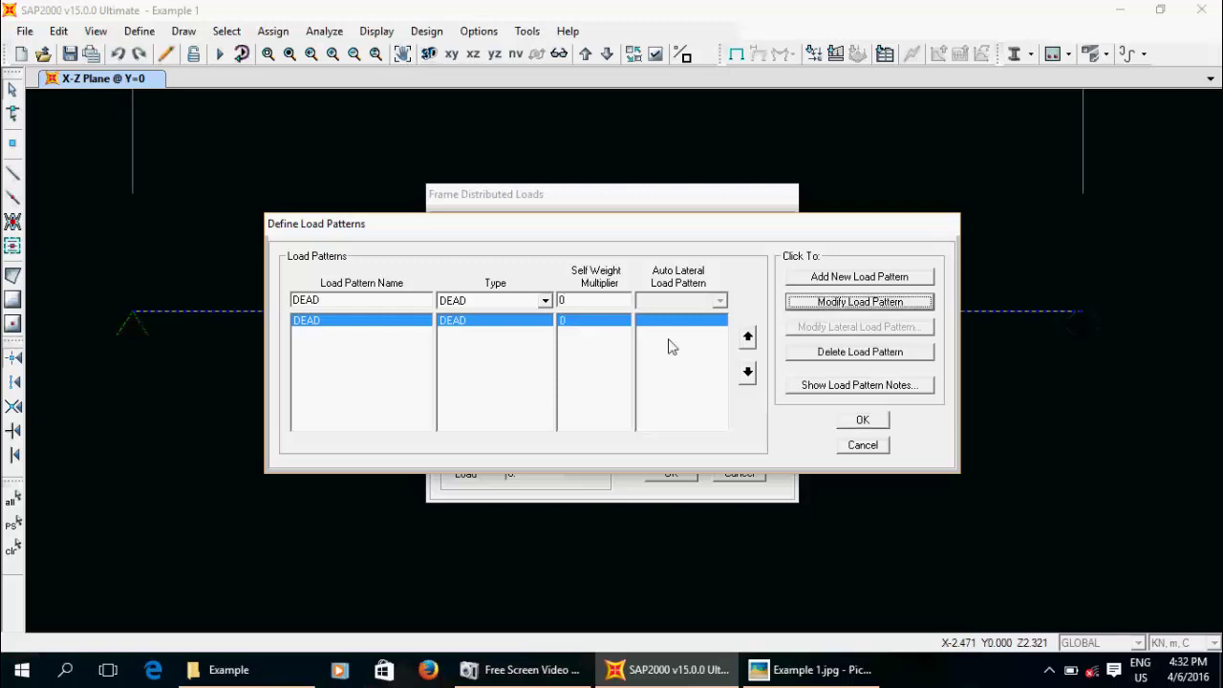
pyautogui.click(861, 421)
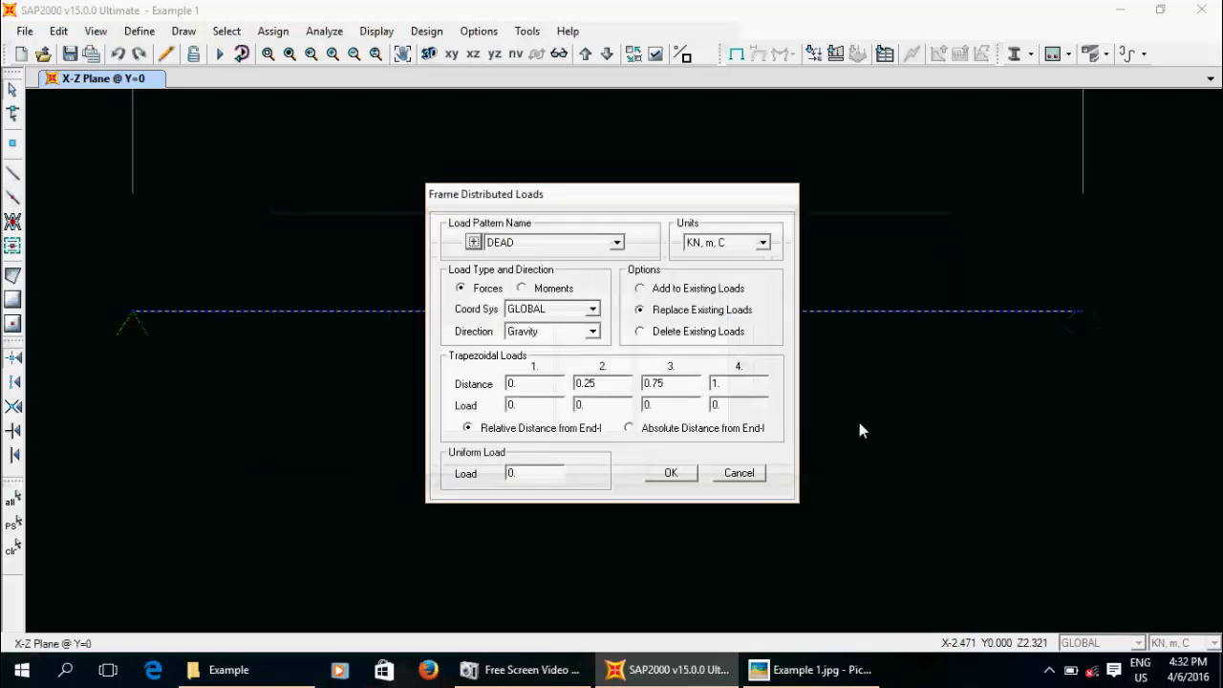
# - Assign a uniform gravity load of 8 kN/m to the beam under the DEAD pattern, replacing existing loads
pyautogui.click(541, 472)
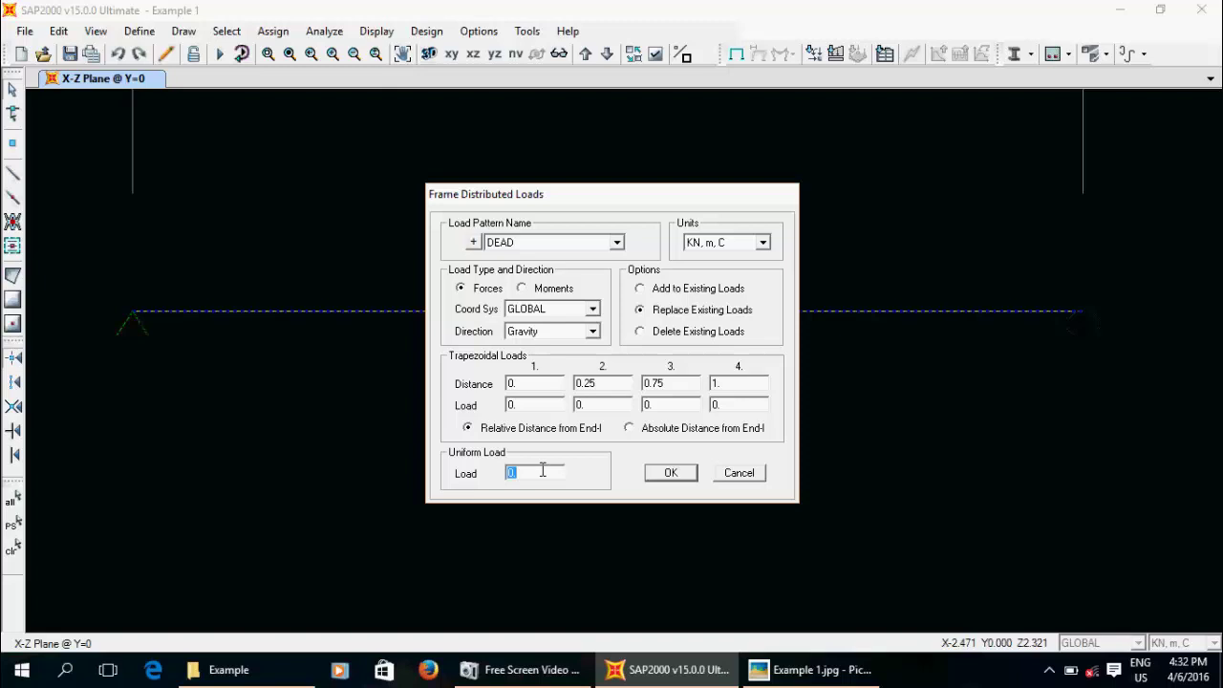
pyautogui.write('8')
pyautogui.click(661, 475)
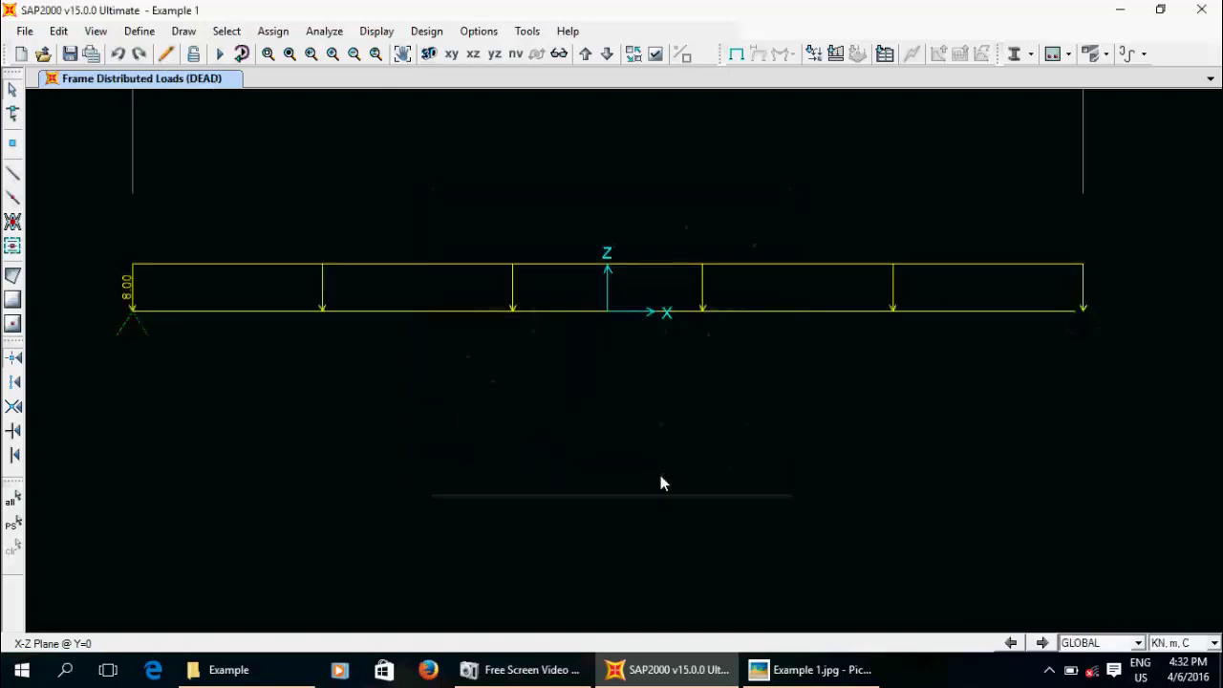
# - Run the analysis and examine the midspan moment on the beam's Moment 3-3 diagram for the DEAD case
pyautogui.click(323, 31)
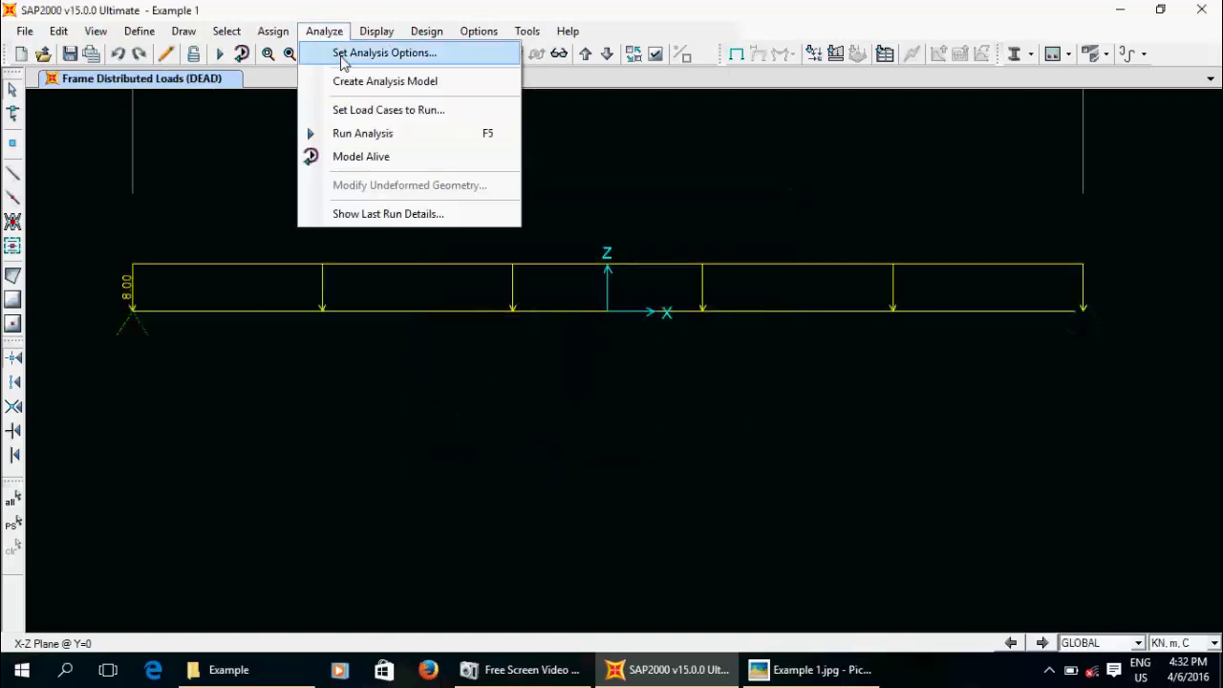
pyautogui.click(378, 132)
pyautogui.click(800, 433)
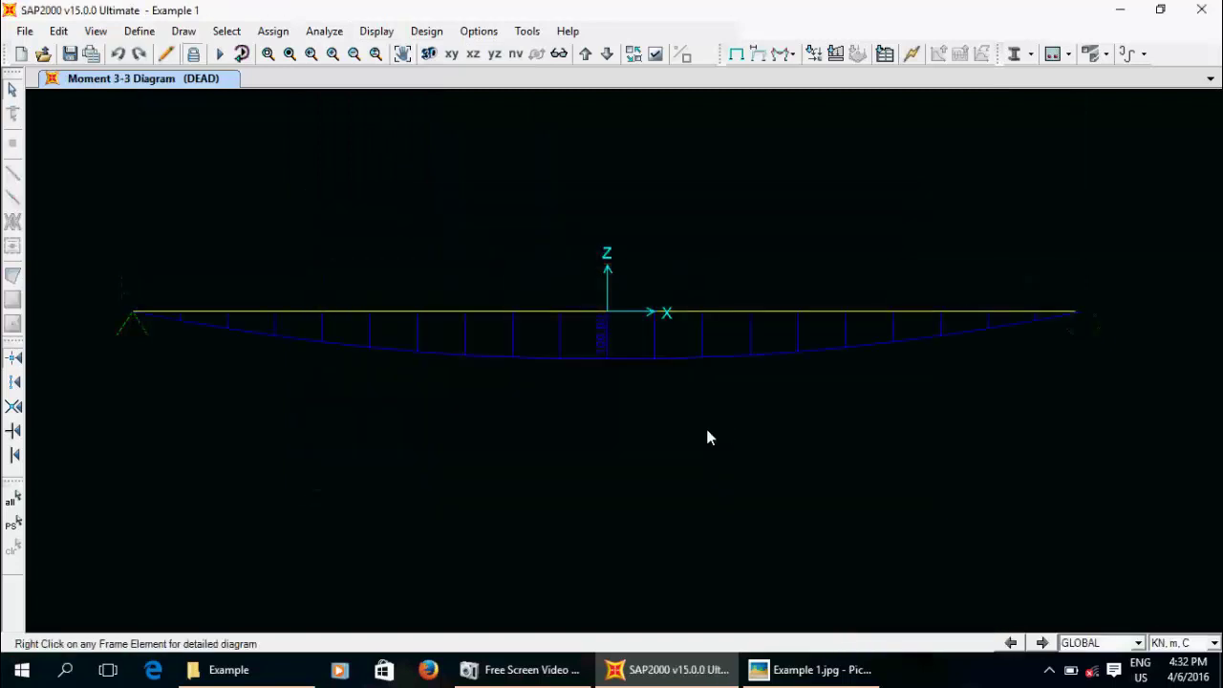
pyautogui.click(268, 54)
pyautogui.moveTo(532, 281); pyautogui.dragTo(619, 332)
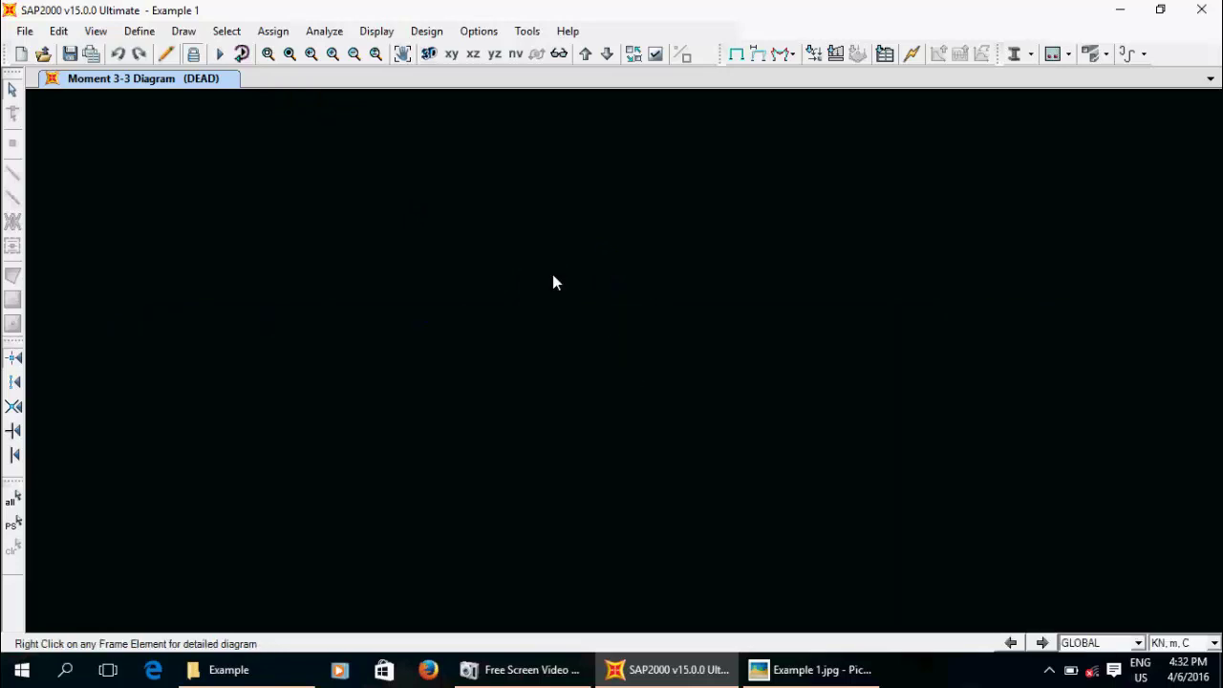
pyautogui.click(289, 54)
pyautogui.click(267, 54)
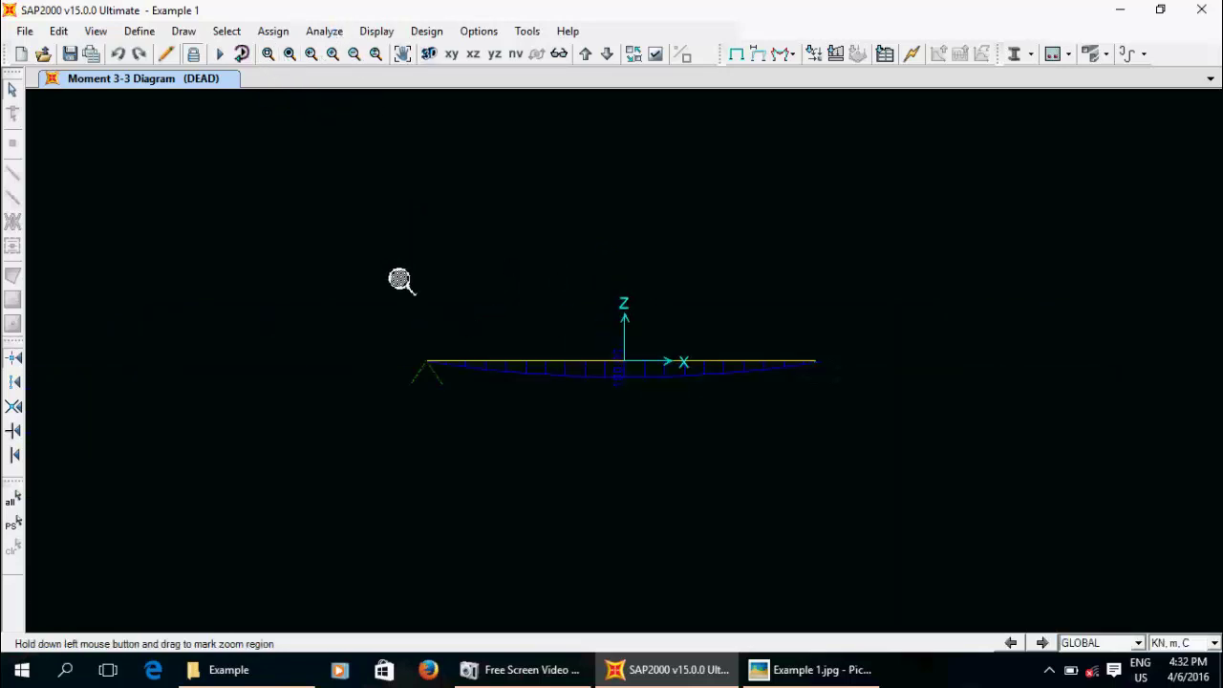
pyautogui.moveTo(390, 305); pyautogui.dragTo(876, 460)
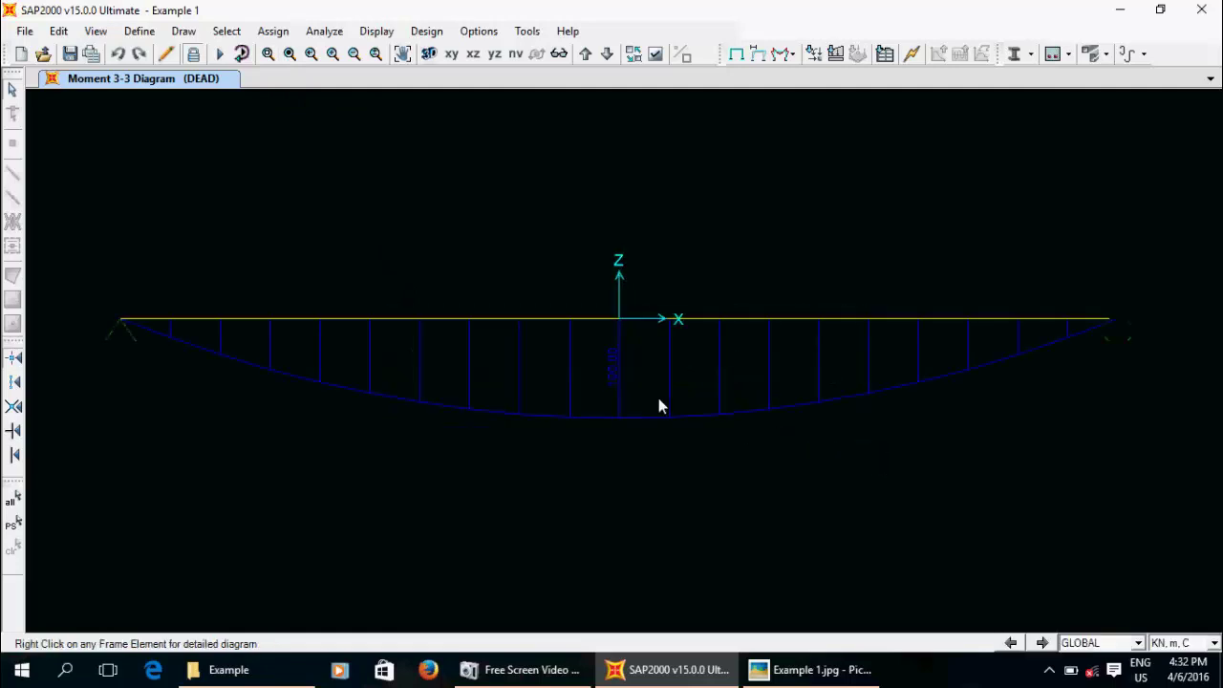